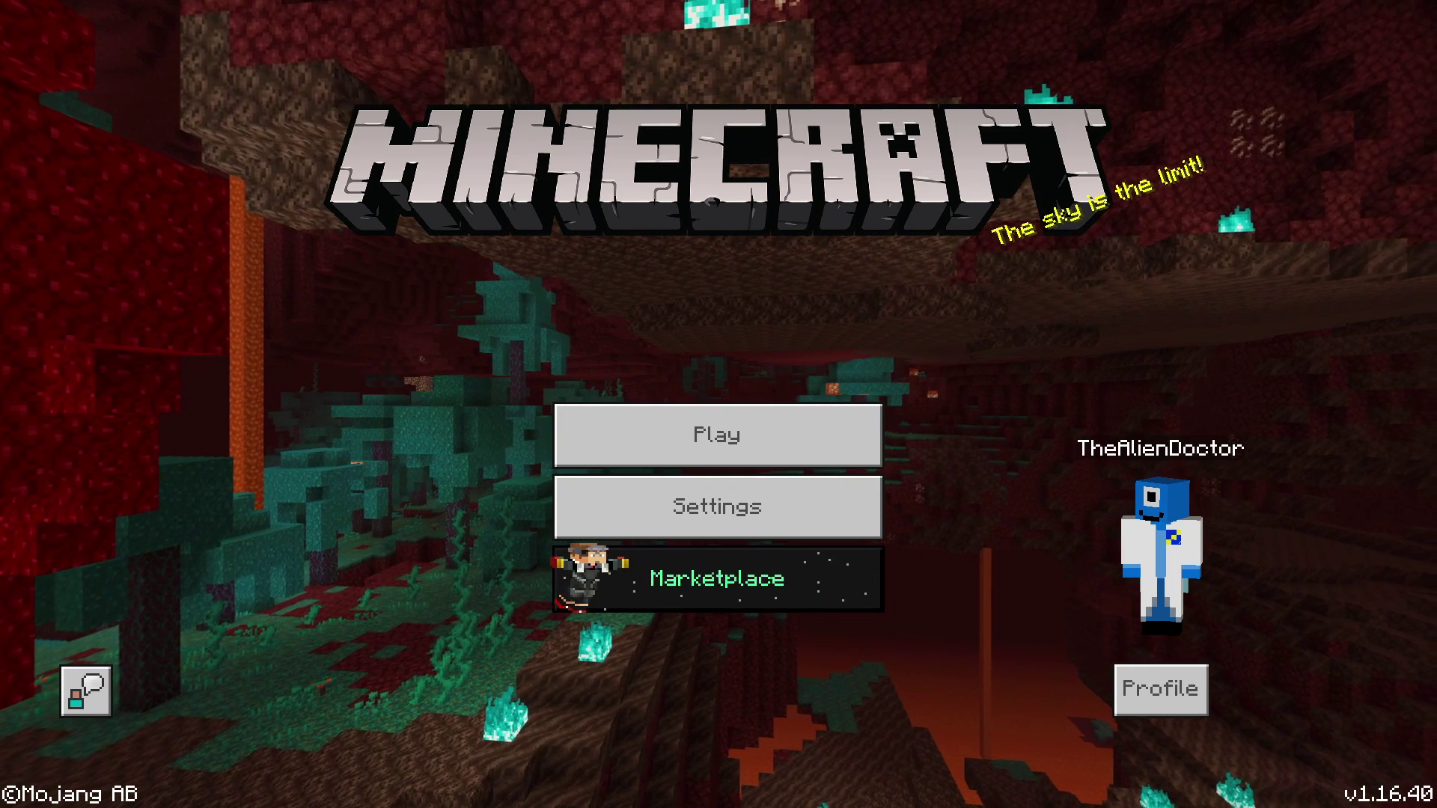
Activate the Pano Selector (V2.3) pack in the global resources.
click(717, 507)
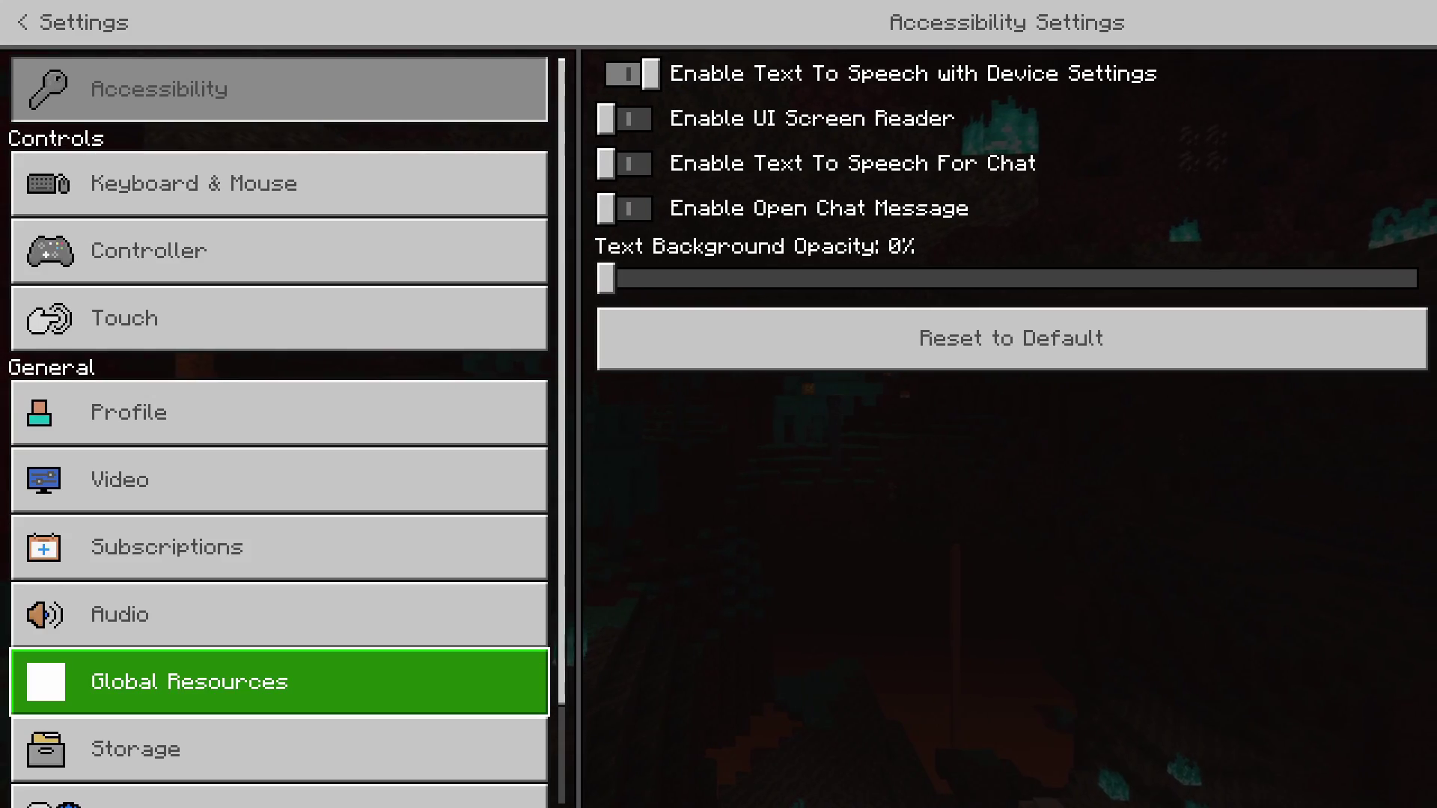
click(279, 682)
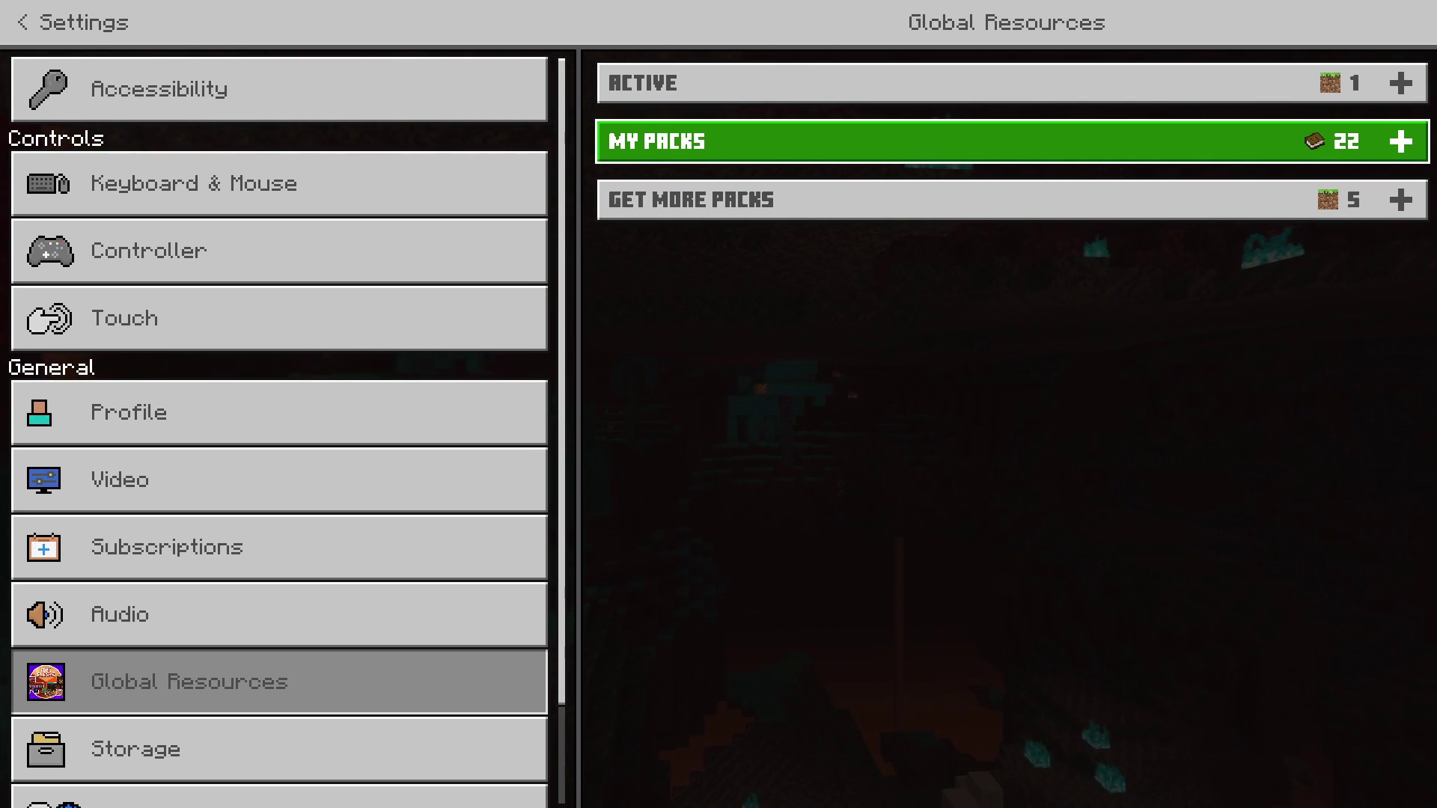
click(1013, 140)
click(1001, 339)
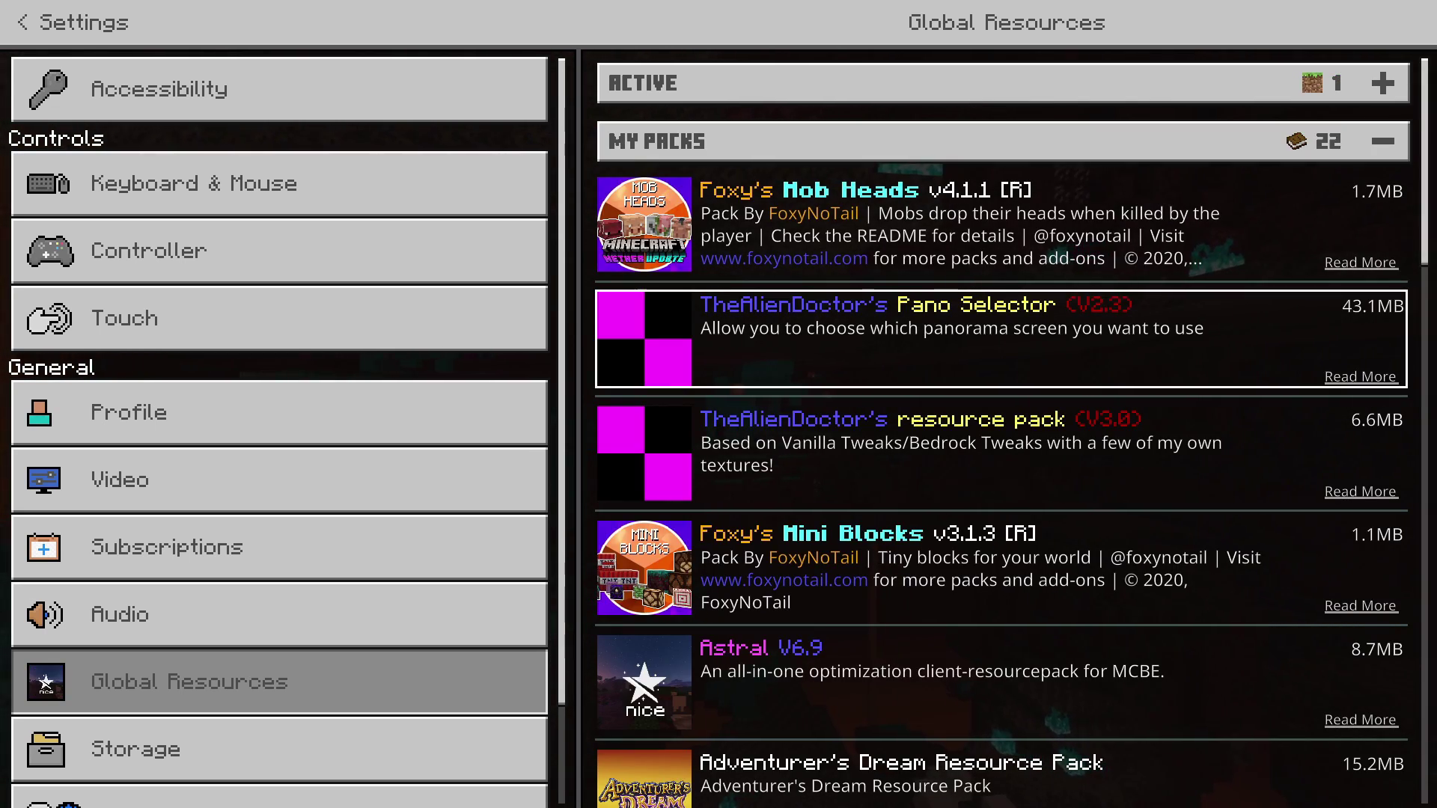
key(Return)
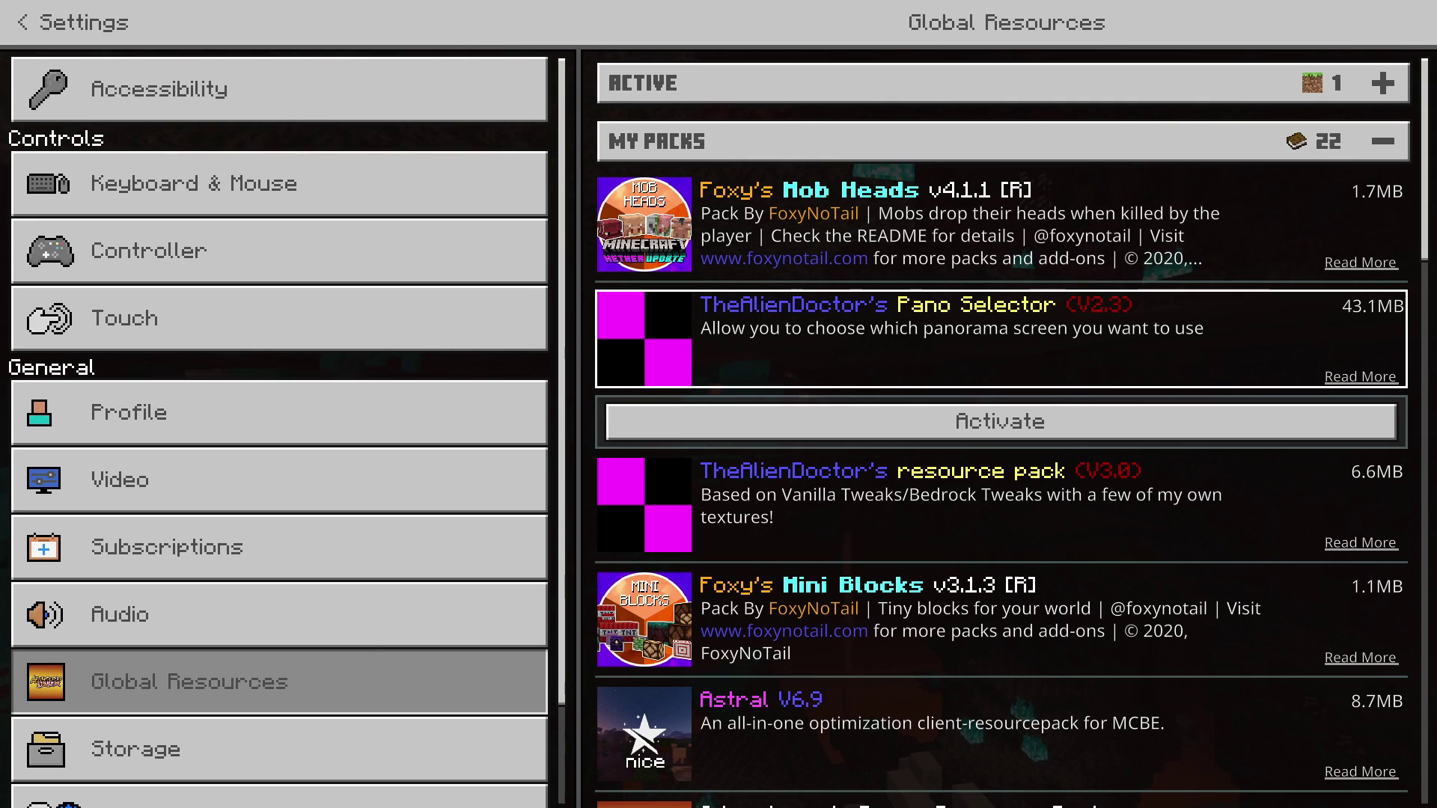
click(1000, 422)
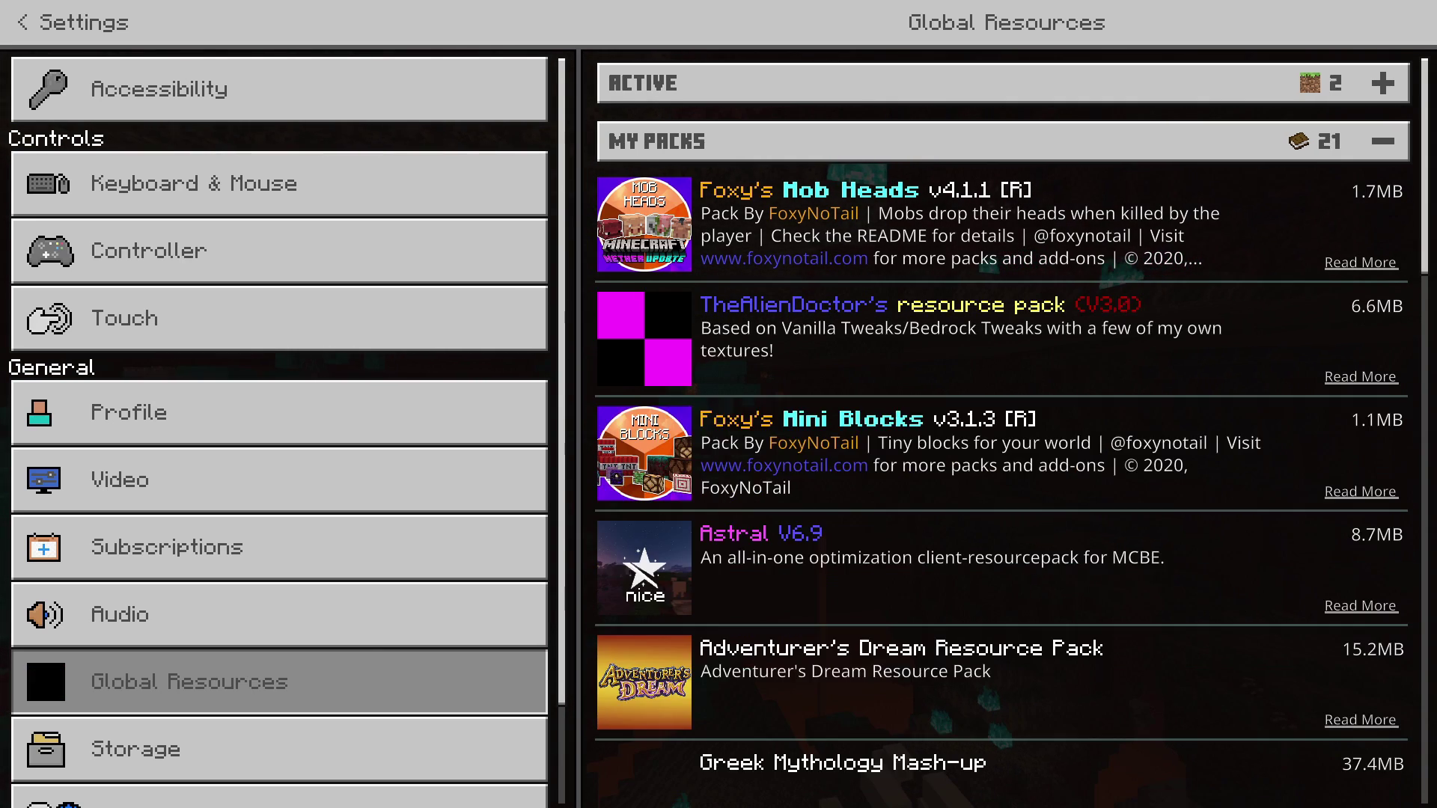
Open the settings of the Pano Selector pack from the active global resource packs.
click(1003, 141)
click(1003, 82)
key(Down)
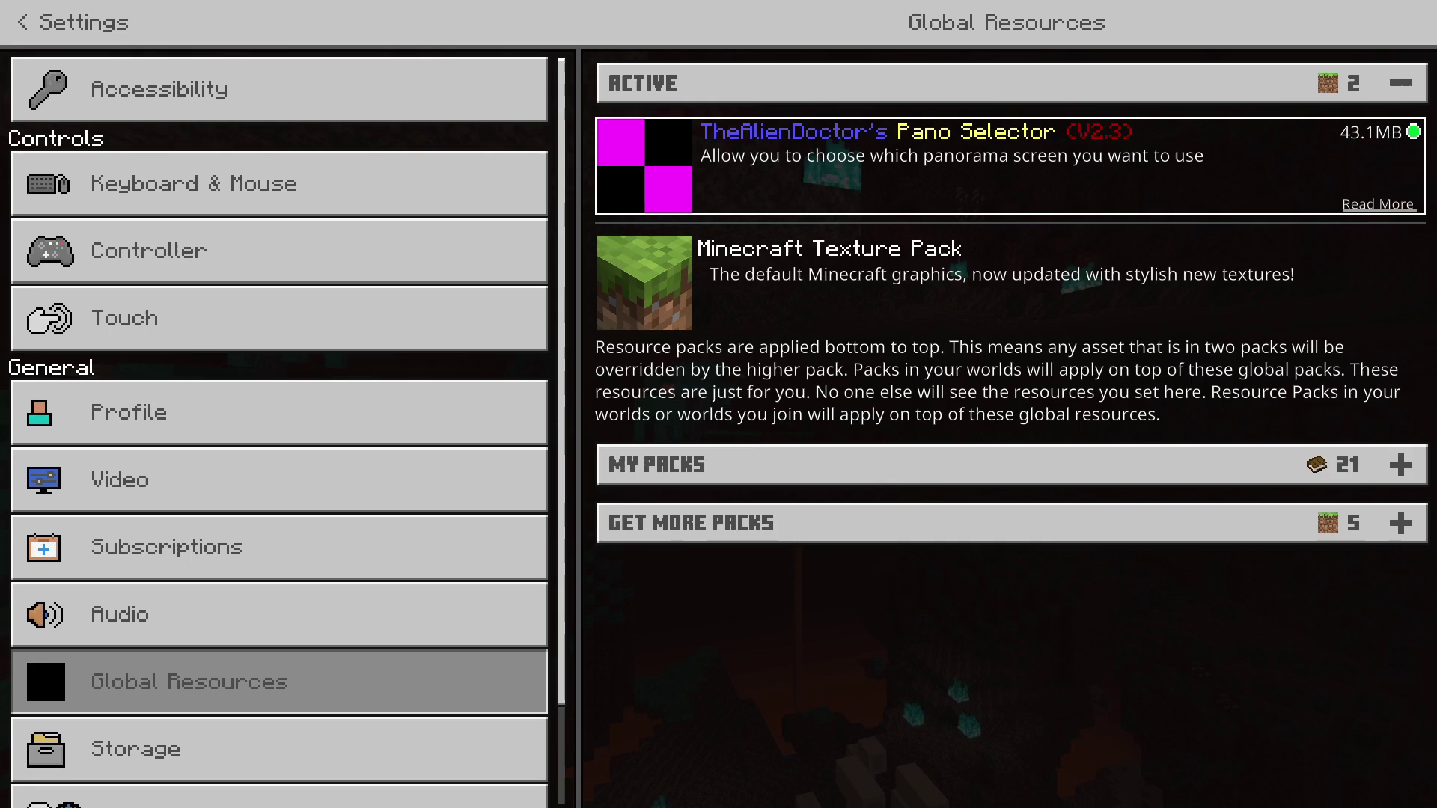
key(Return)
key(Down)
key(Right)
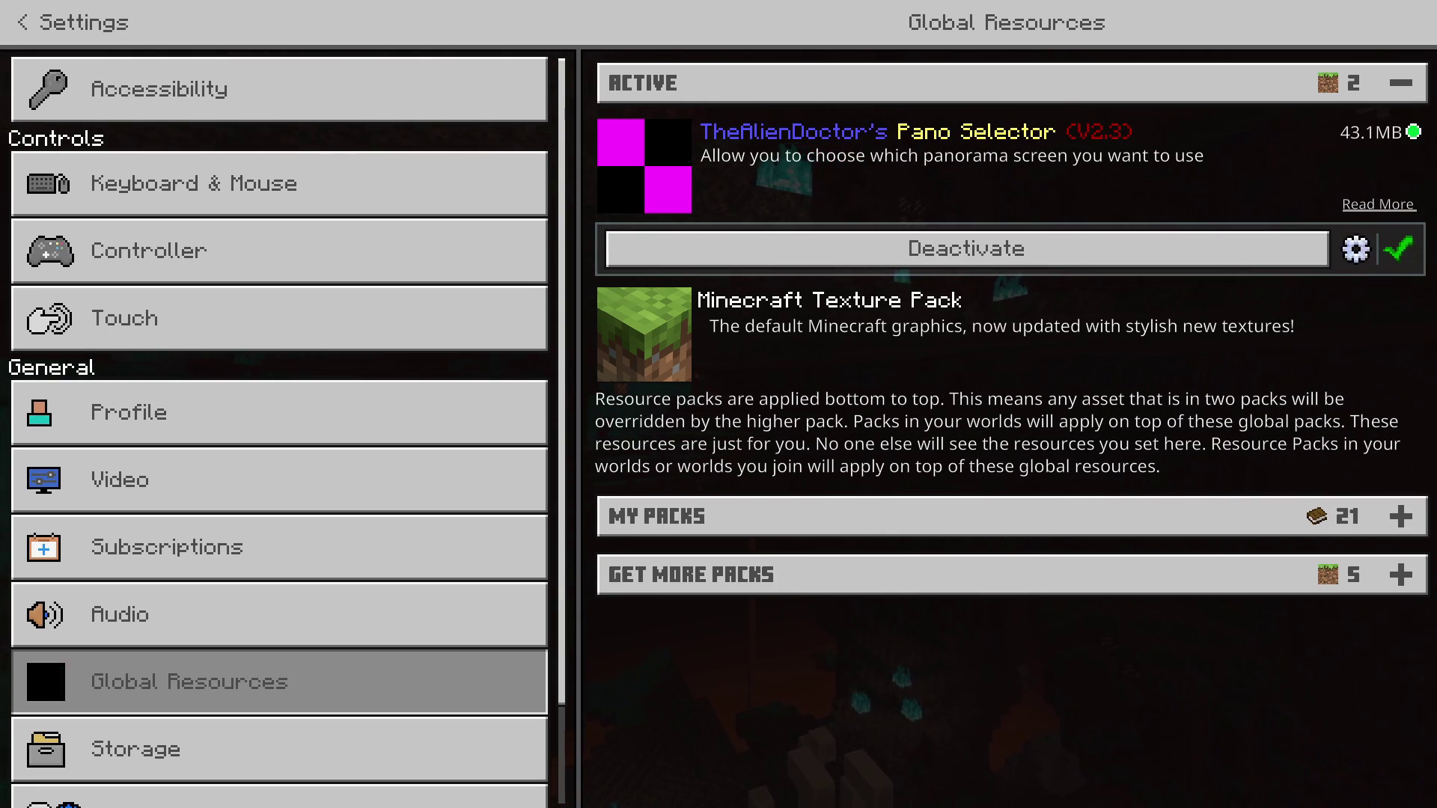
key(Return)
Look through the pack's panorama choices, going down to Education Edition and back up to Nether Update [1.16.0].
drag(1082, 156, 1039, 156)
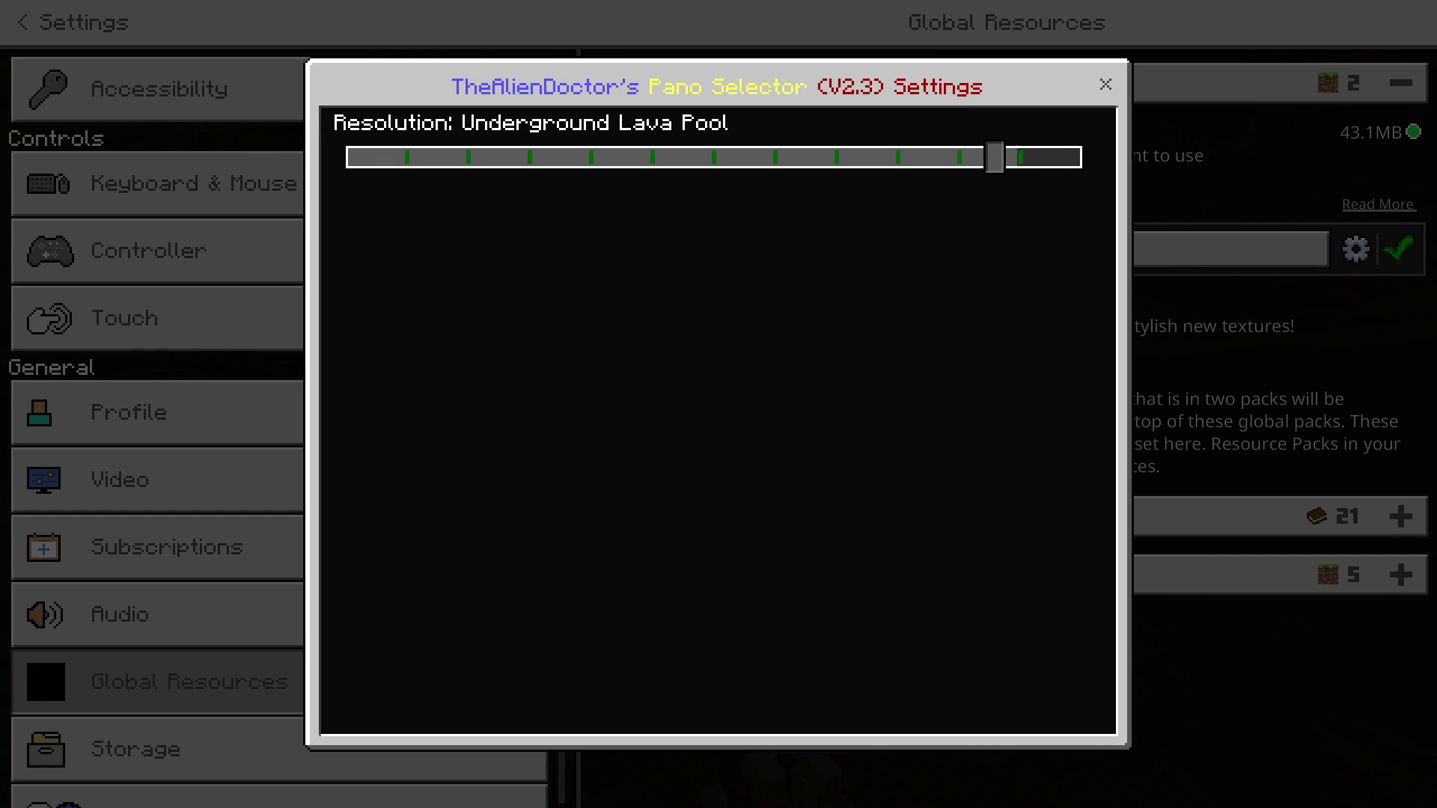
key(Left)
key(Left)
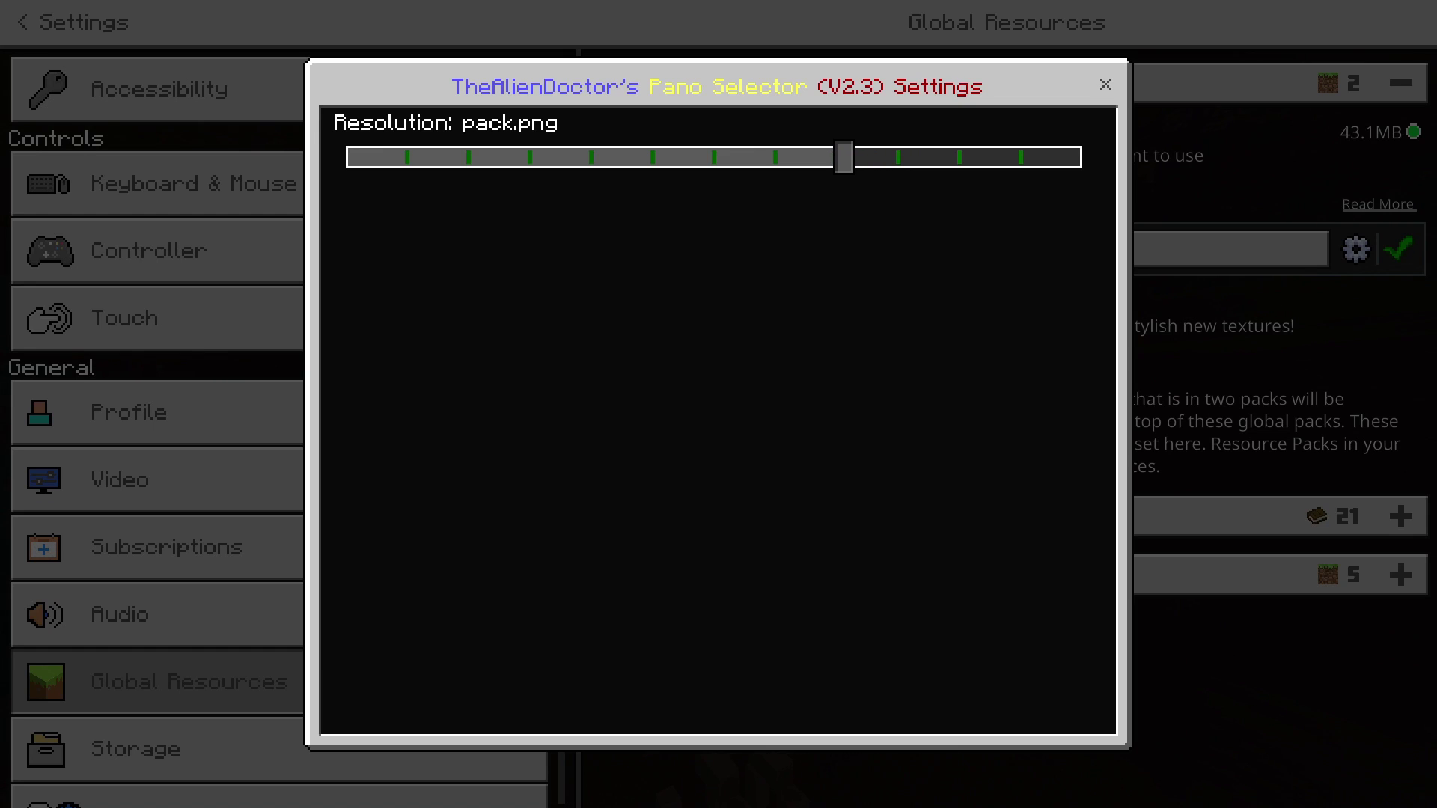
key(Left)
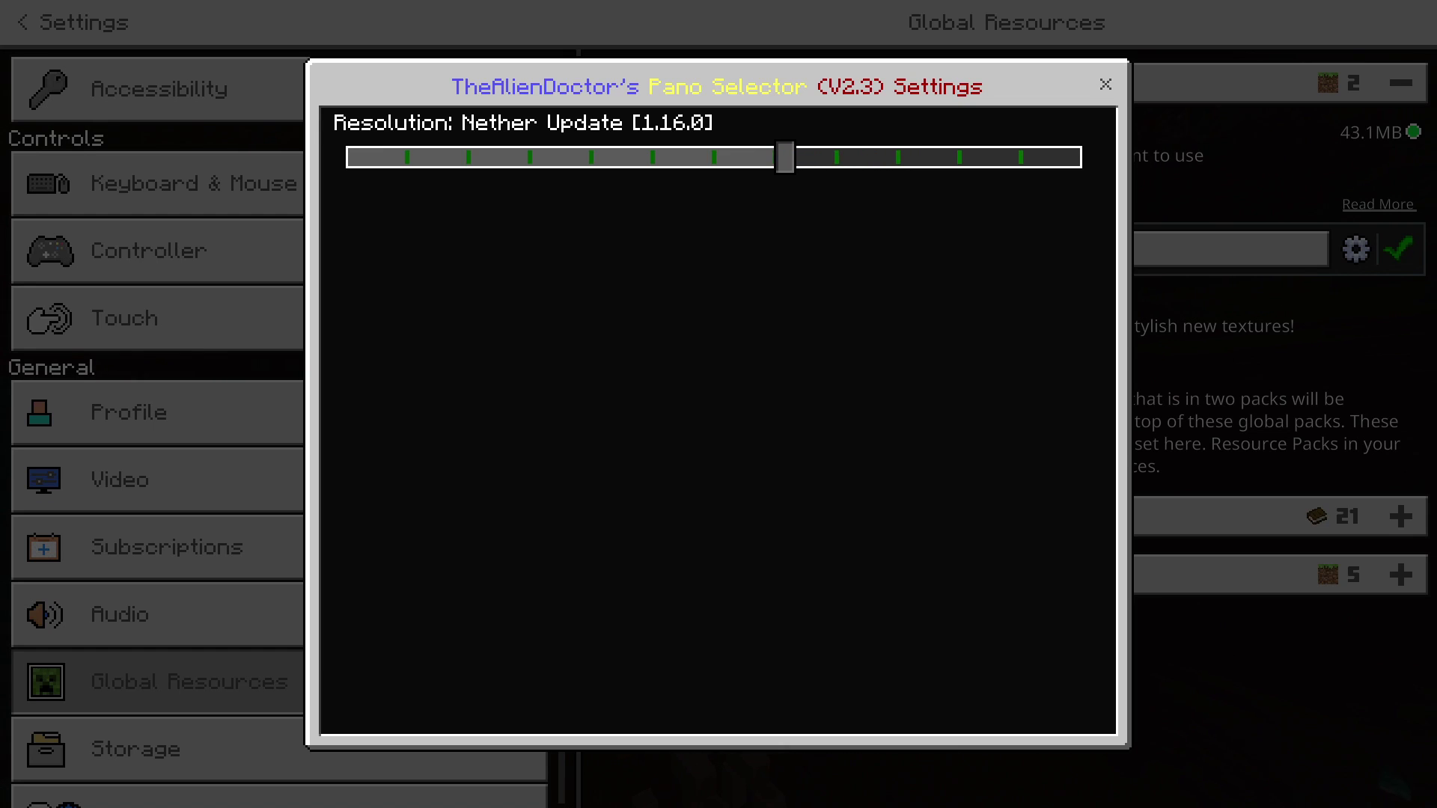
key(Left)
key(Left)
key(Left)
key(Left)
key(Left)
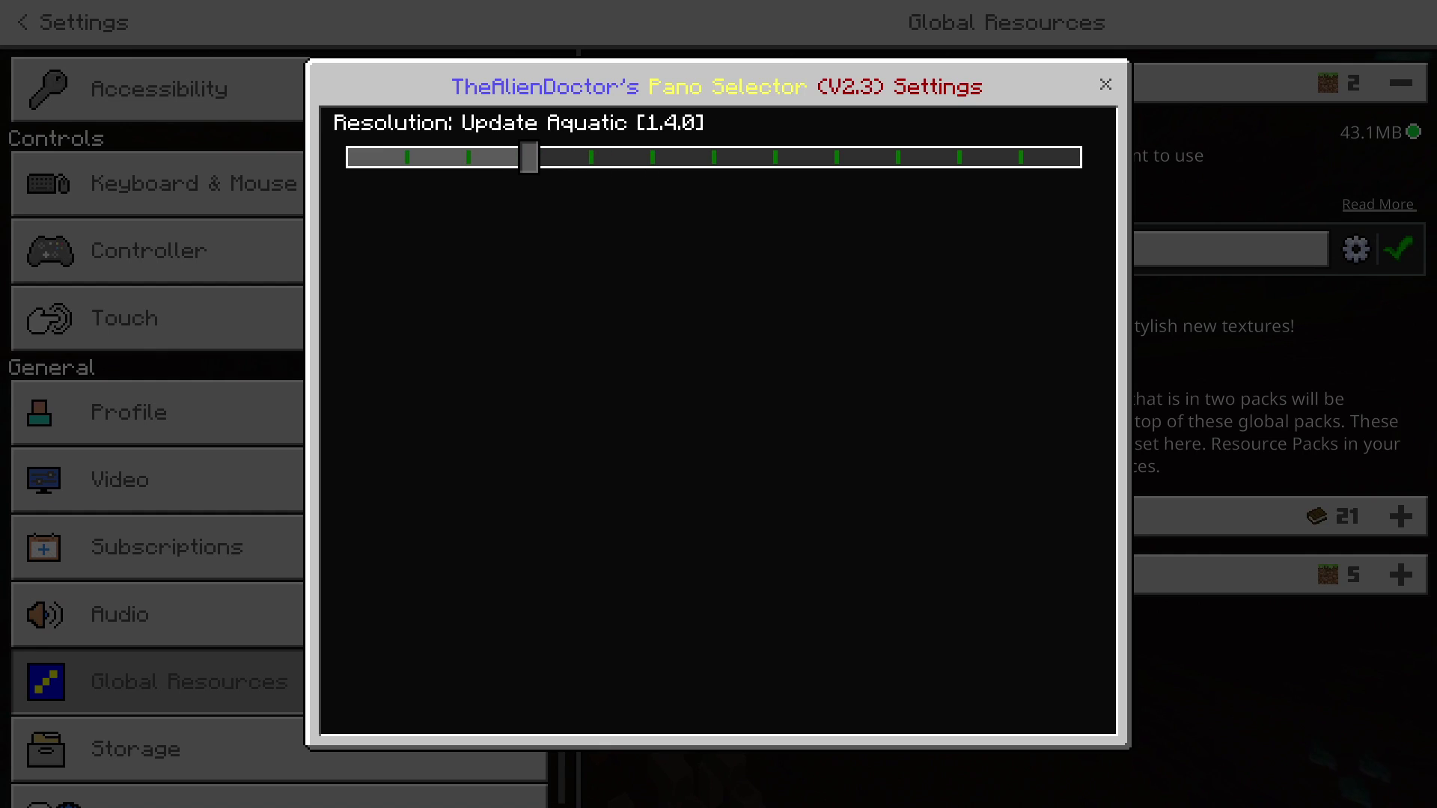
key(Left)
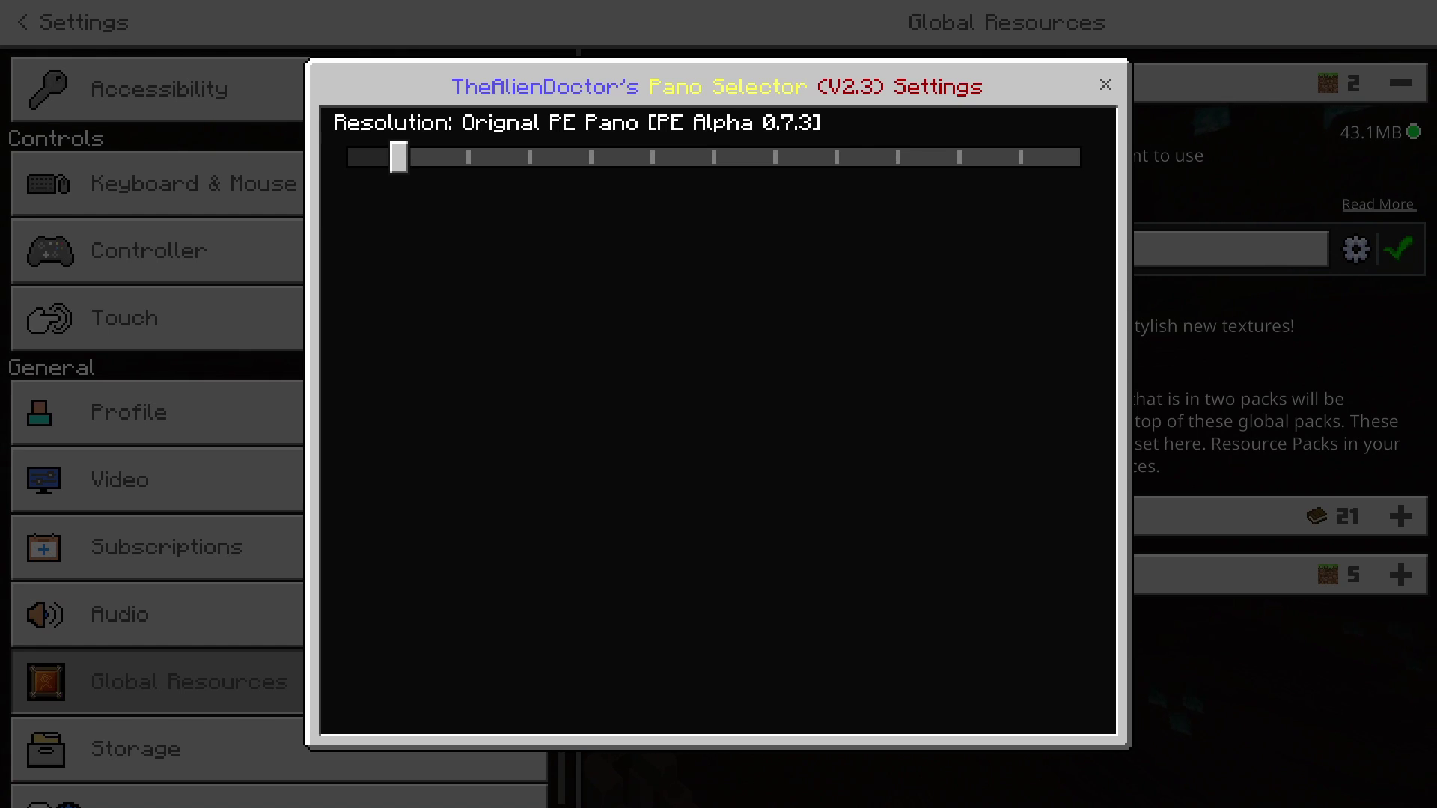
key(Left)
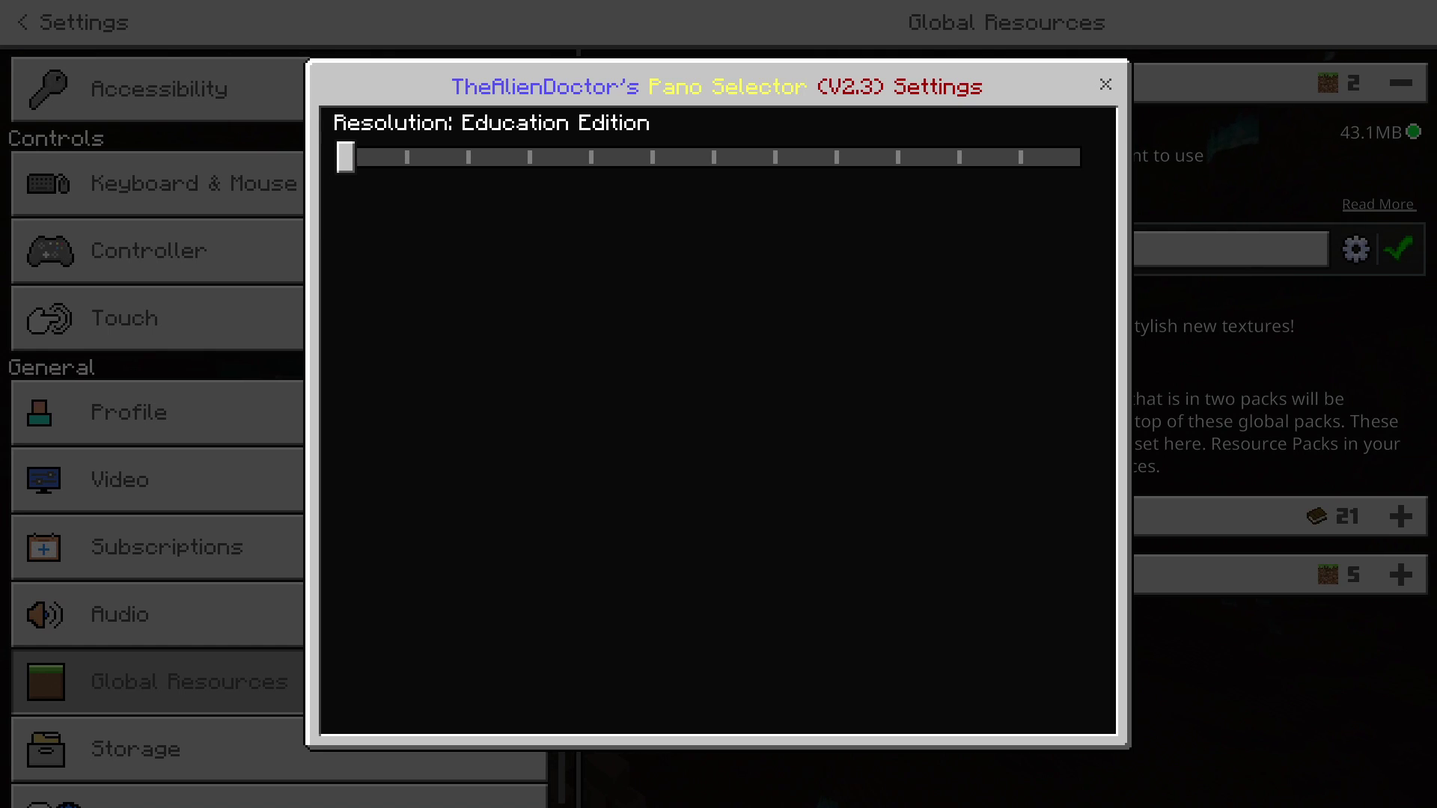
key(Right)
key(Right)
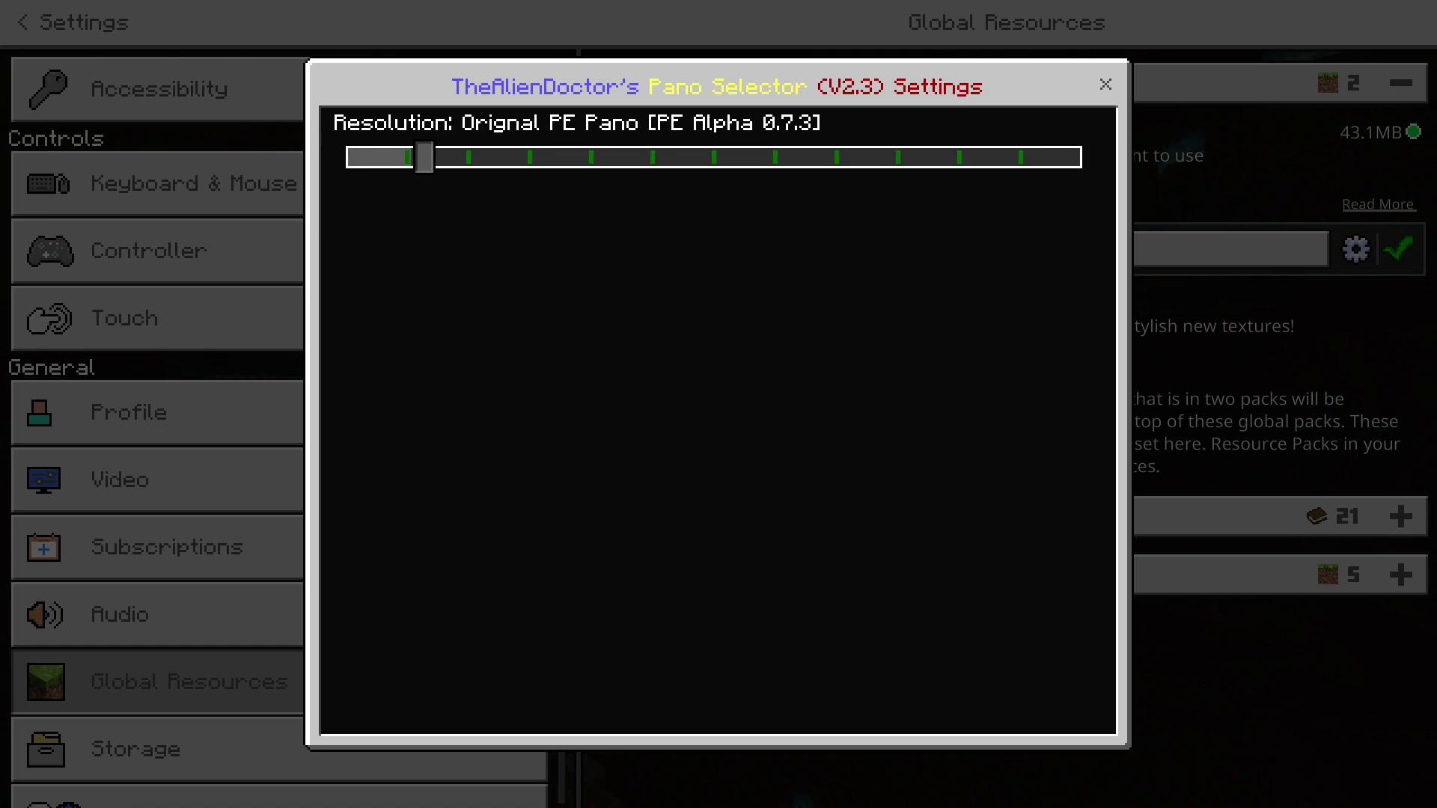
key(Right)
key(Right)
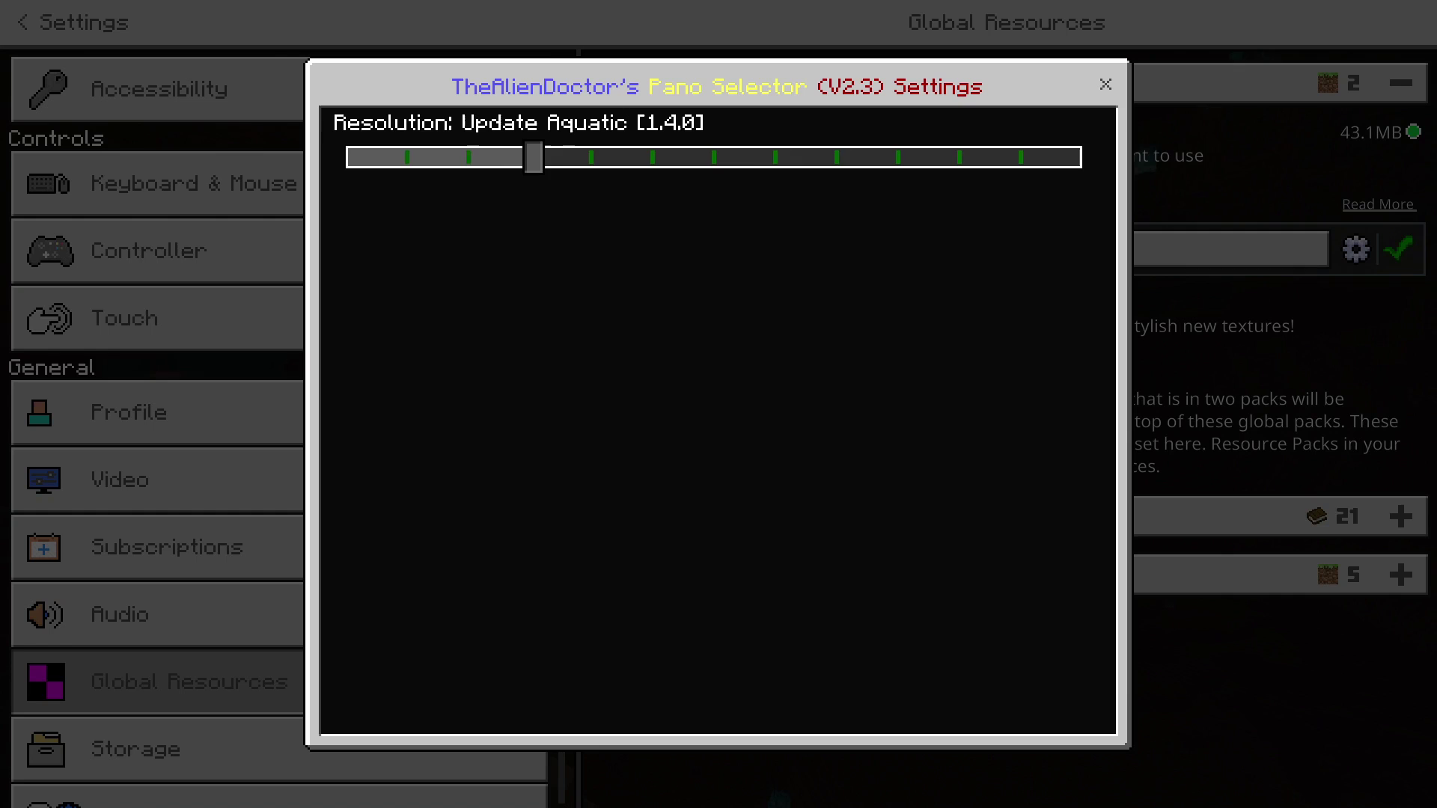
key(Right)
key(Right)
key(Right)
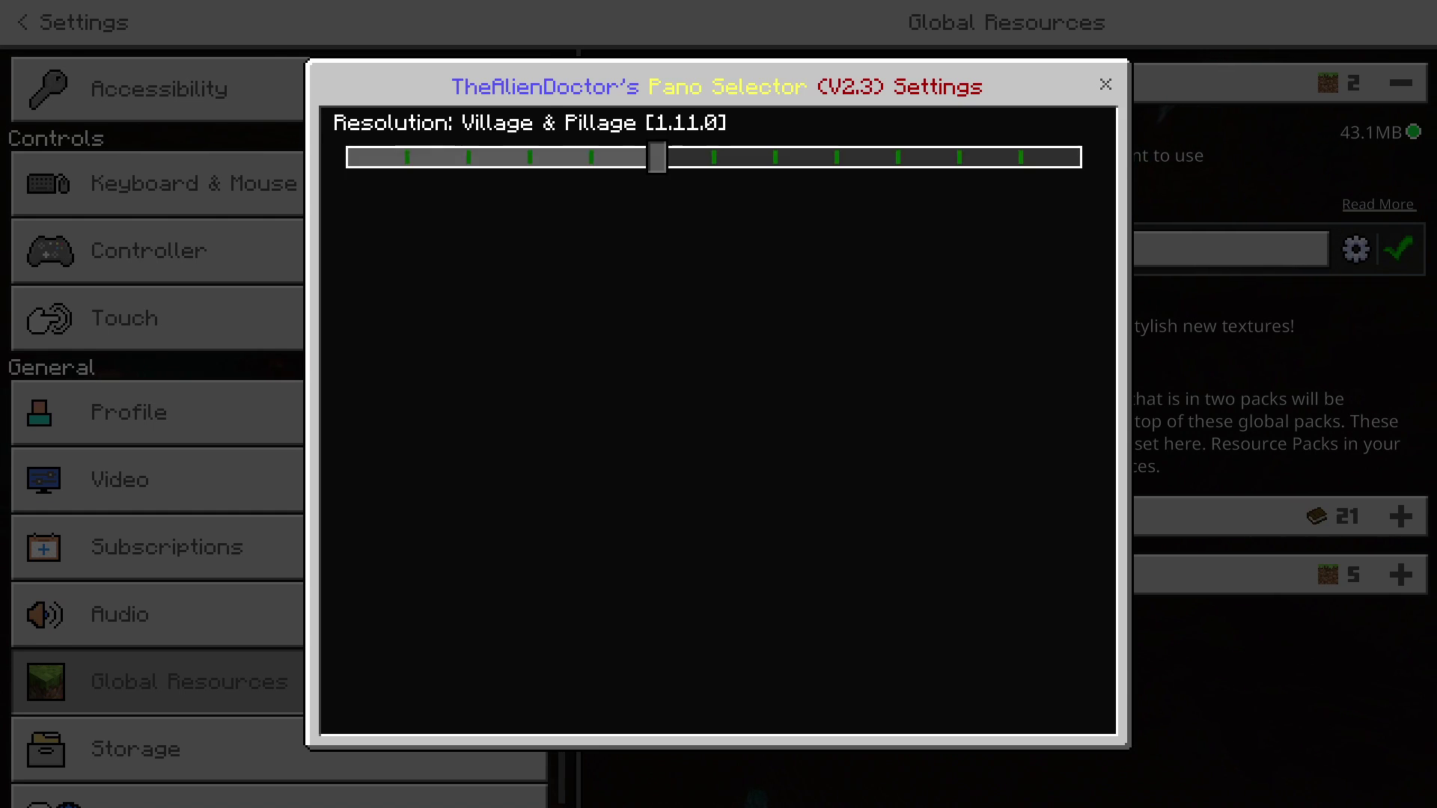
key(Left)
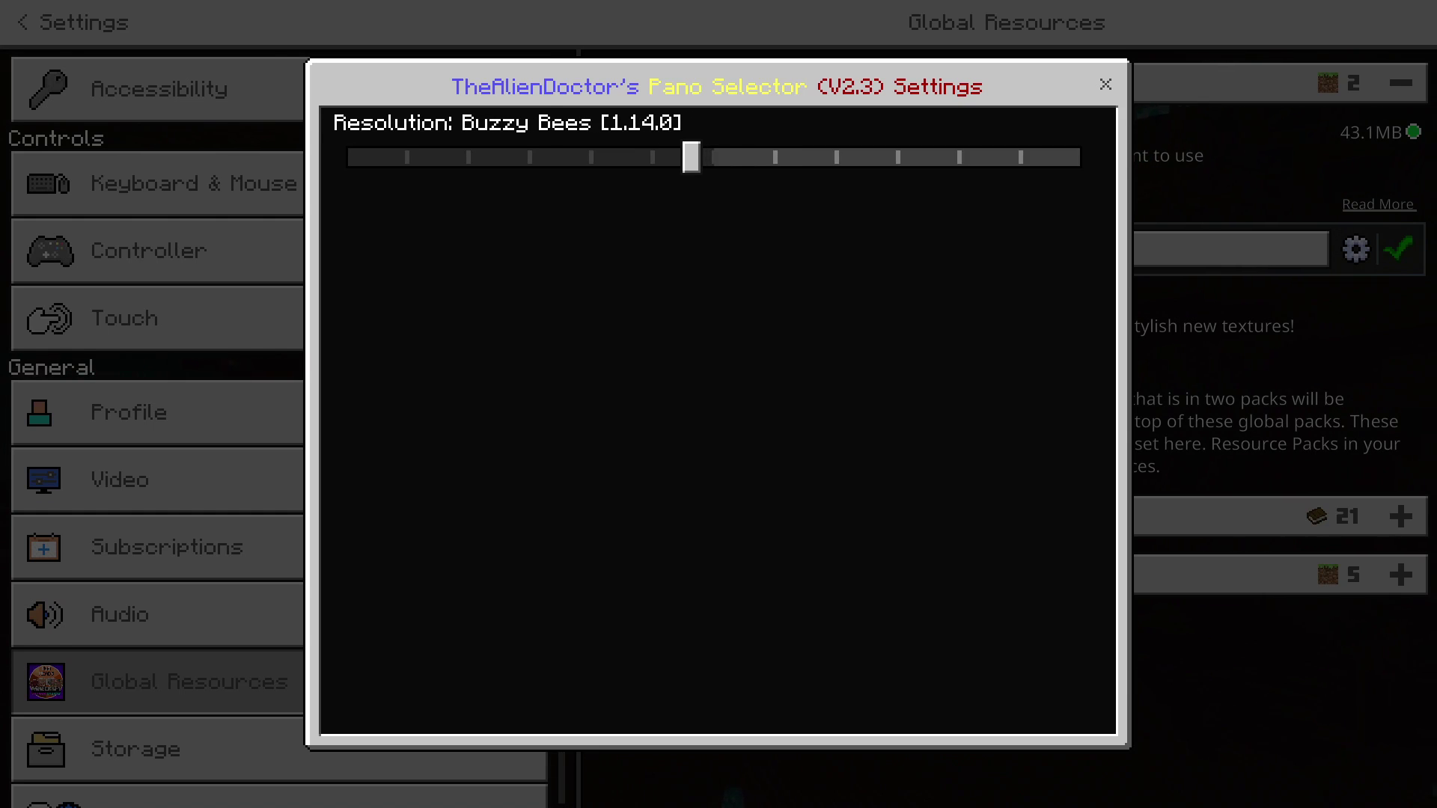
key(Right)
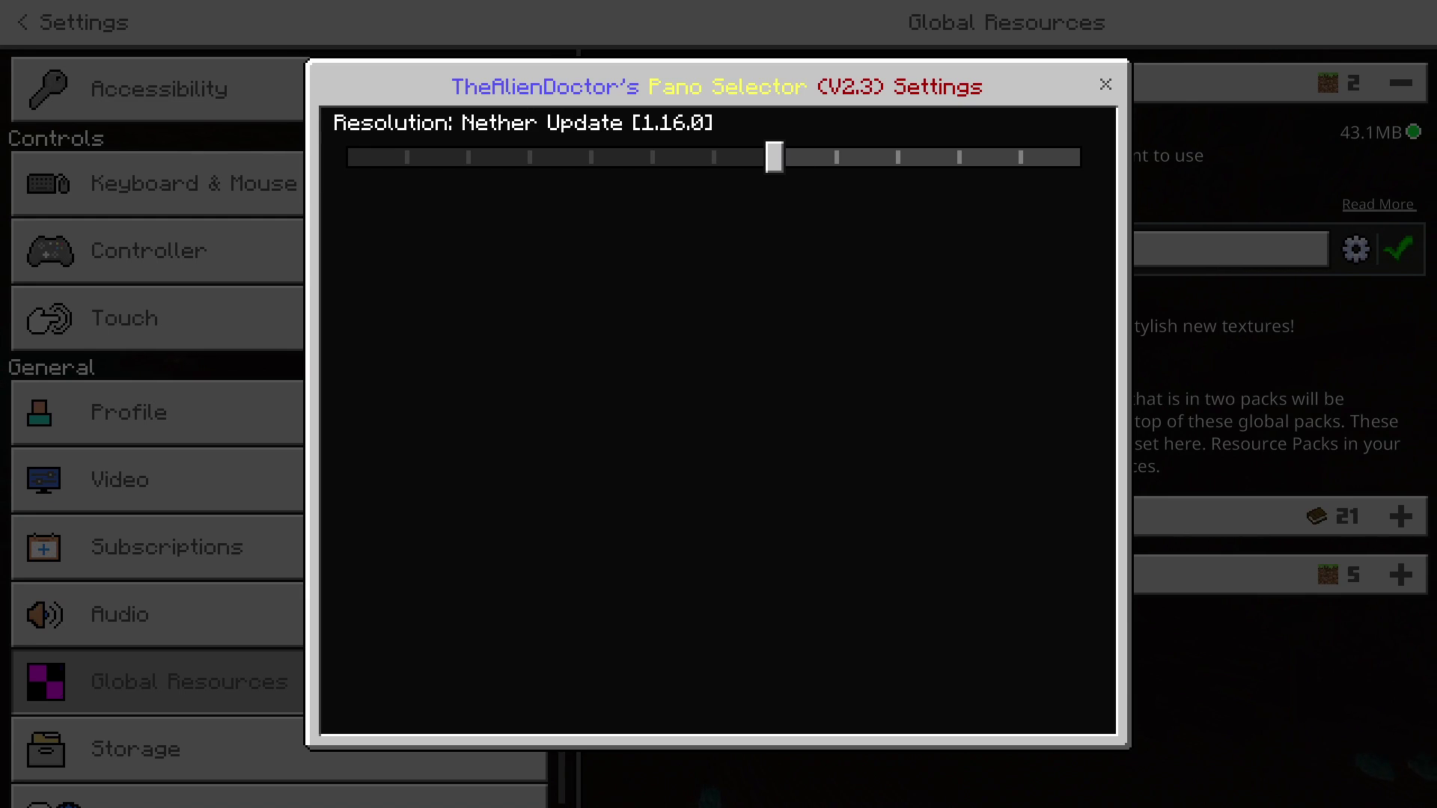
Set the Pano Selector's resolution option to Education Edition and return to the main menu to apply it.
key(Left)
key(Left)
key(Left)
key(Left)
key(Left)
key(Left)
key(Left)
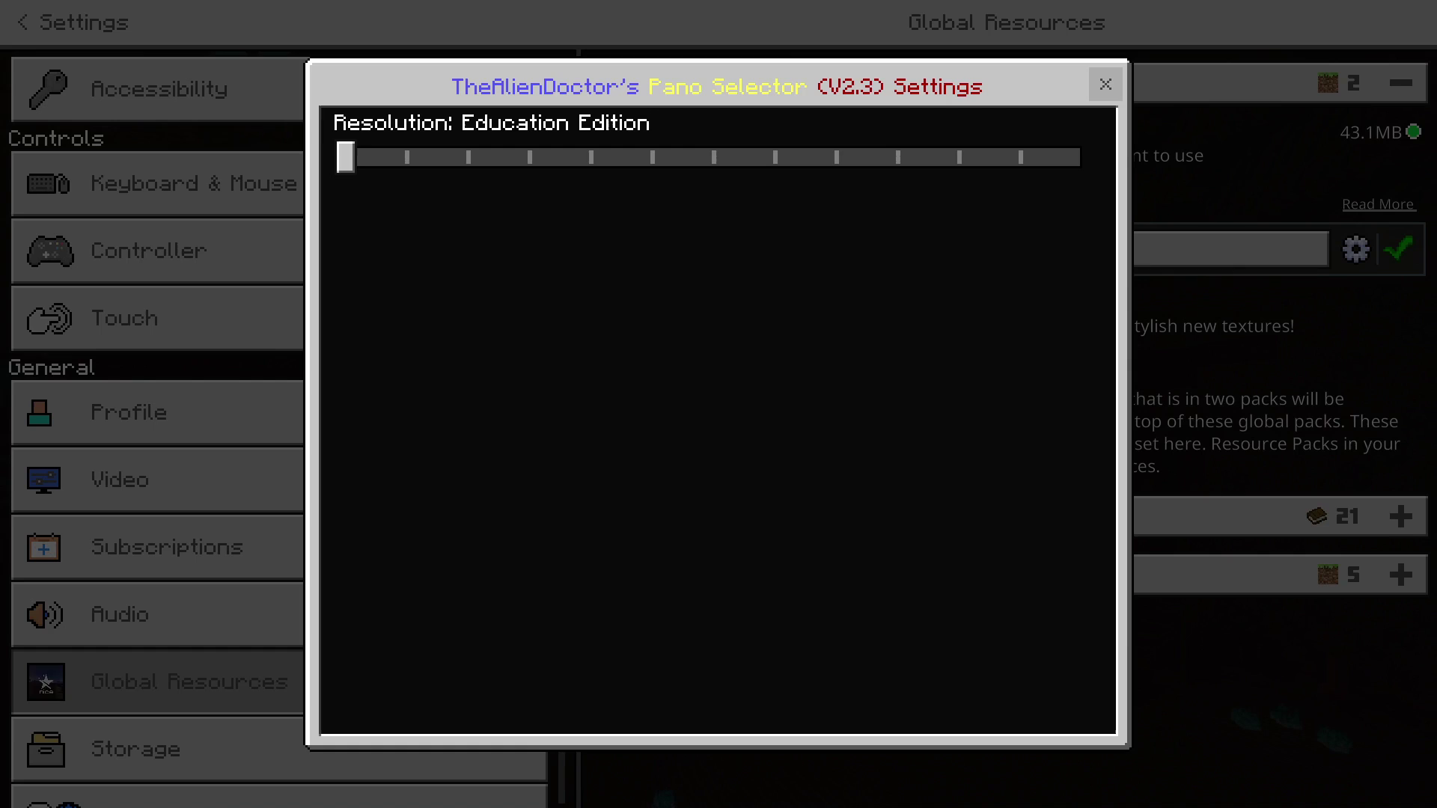
key(Escape)
key(Tab)
key(Down)
key(Up)
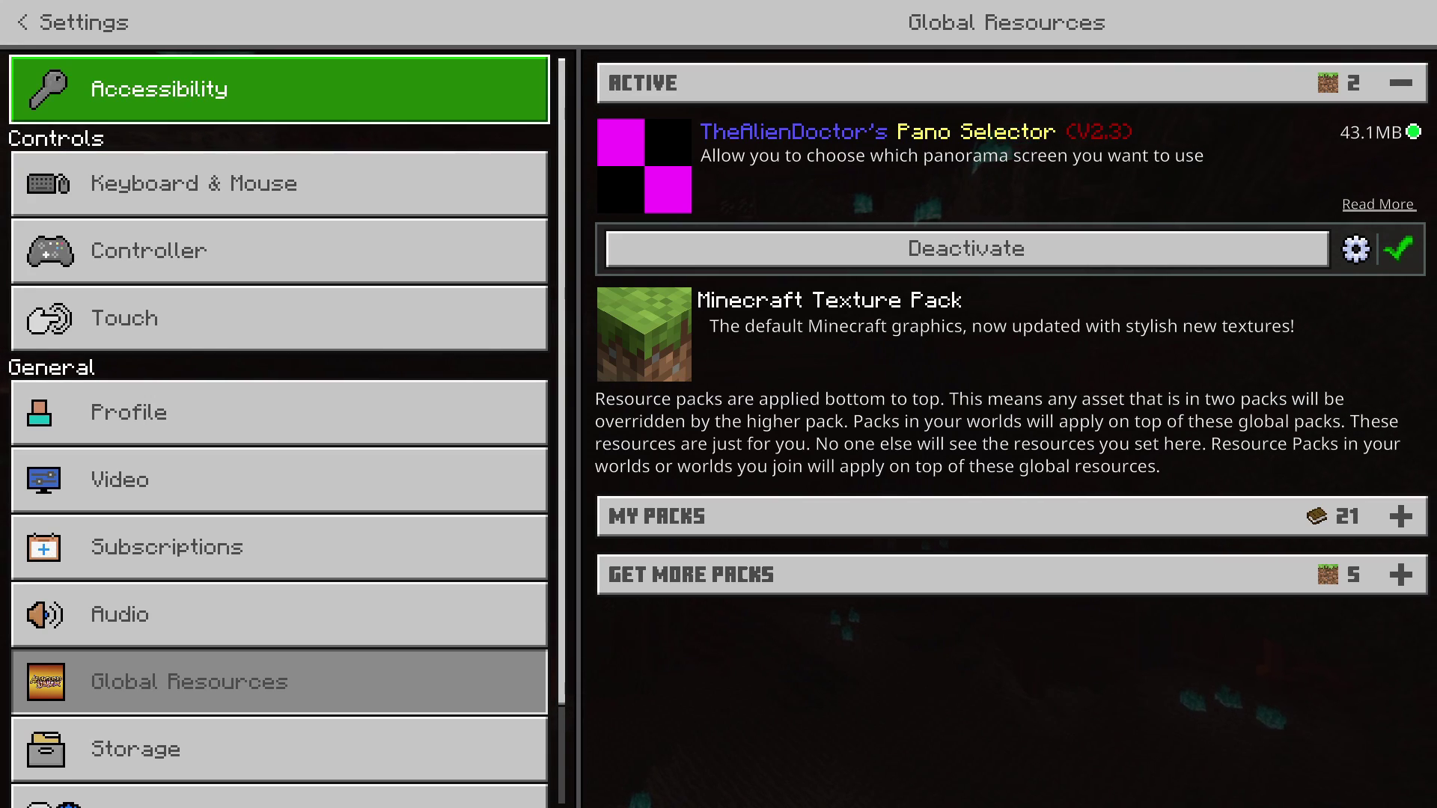
key(Escape)
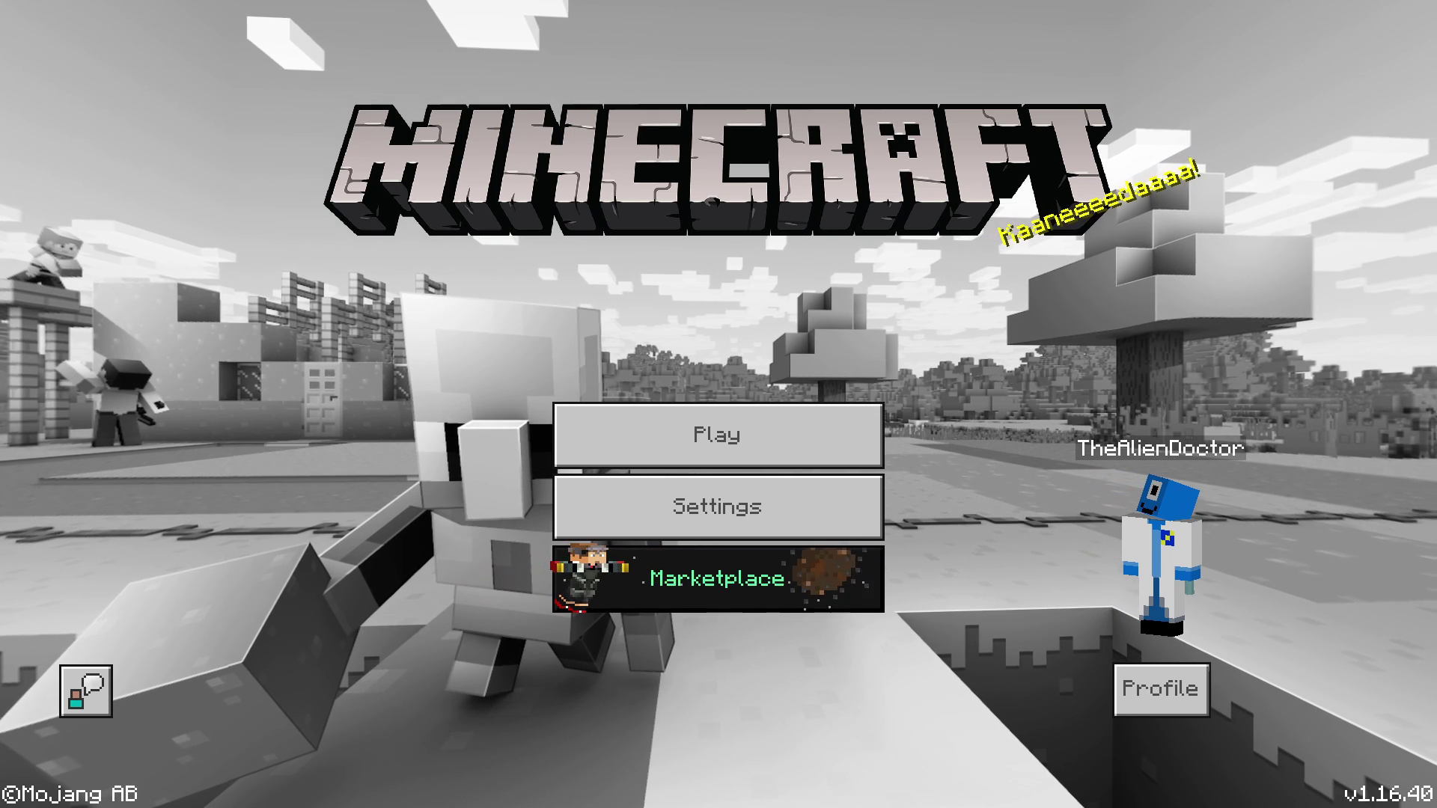
Deactivate the Pano Selector pack in the global resources and return to the main menu.
key(Down)
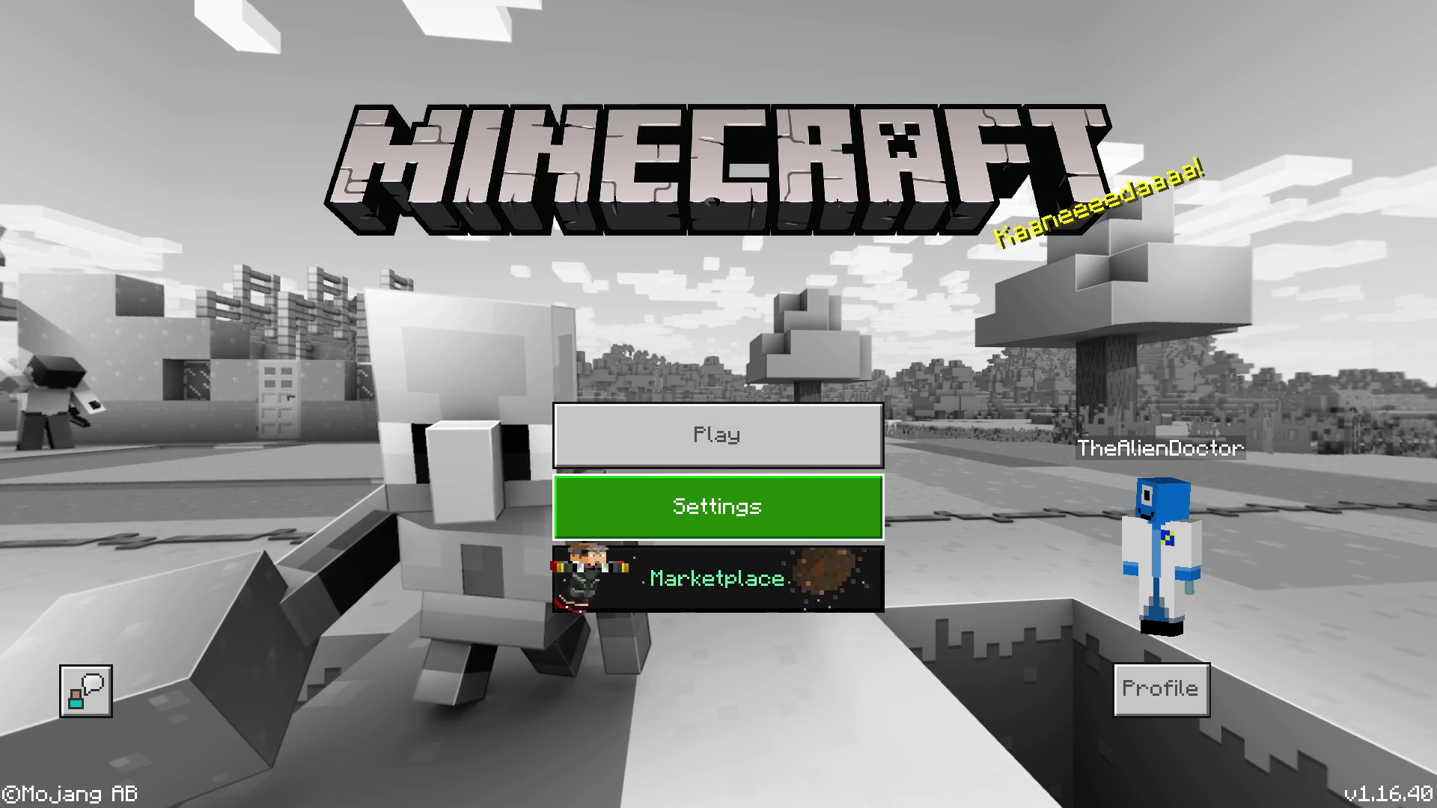
key(Return)
click(279, 682)
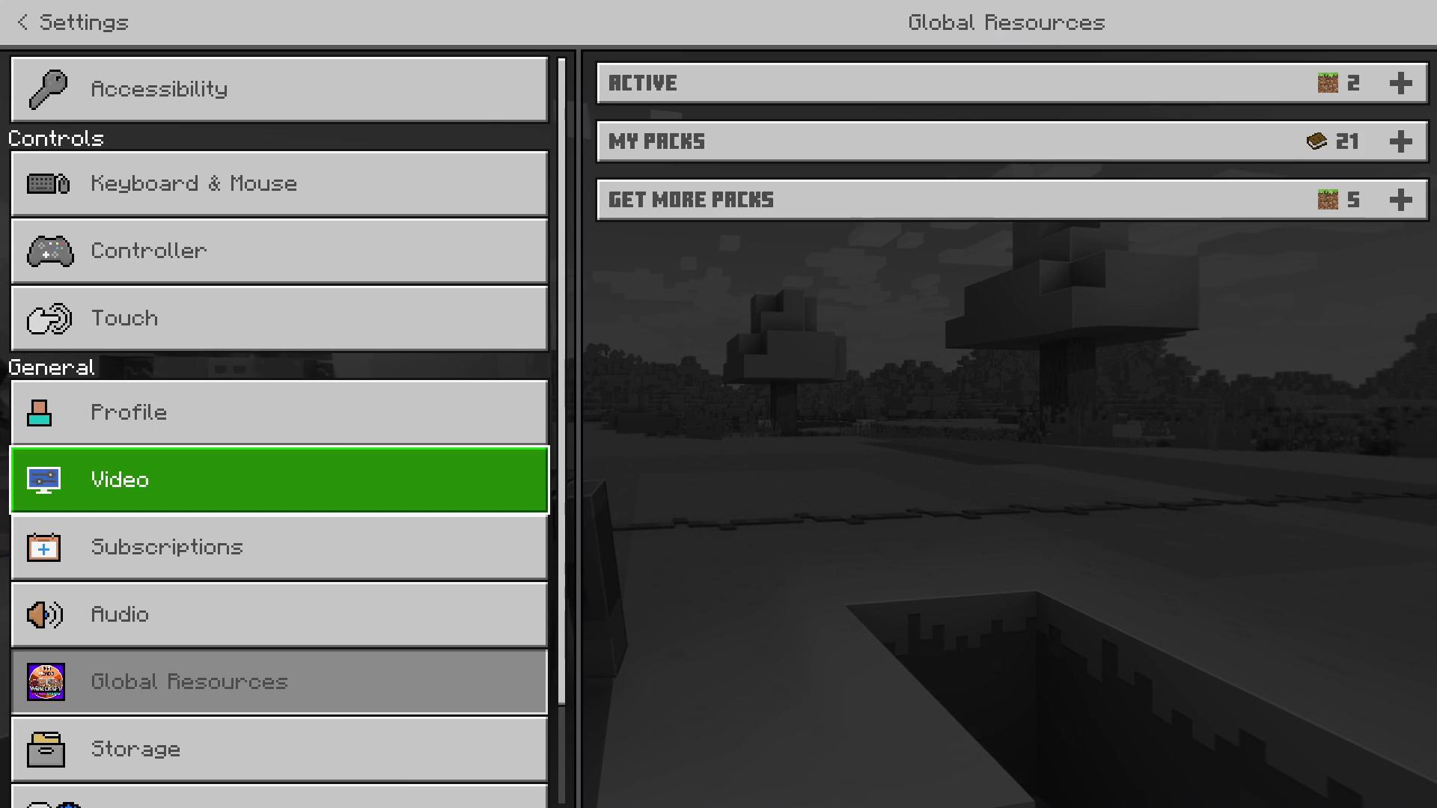
click(1012, 82)
click(1010, 166)
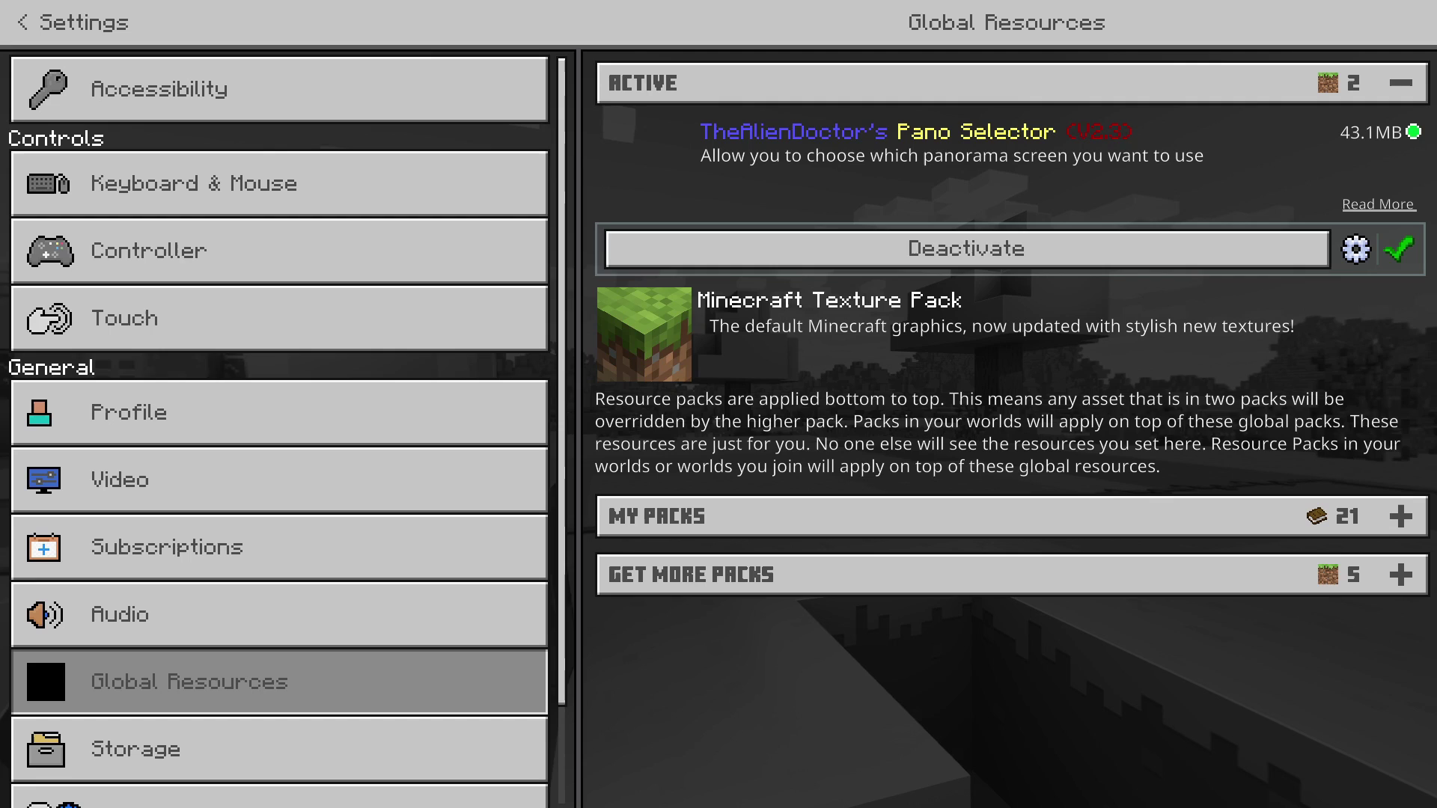
click(965, 248)
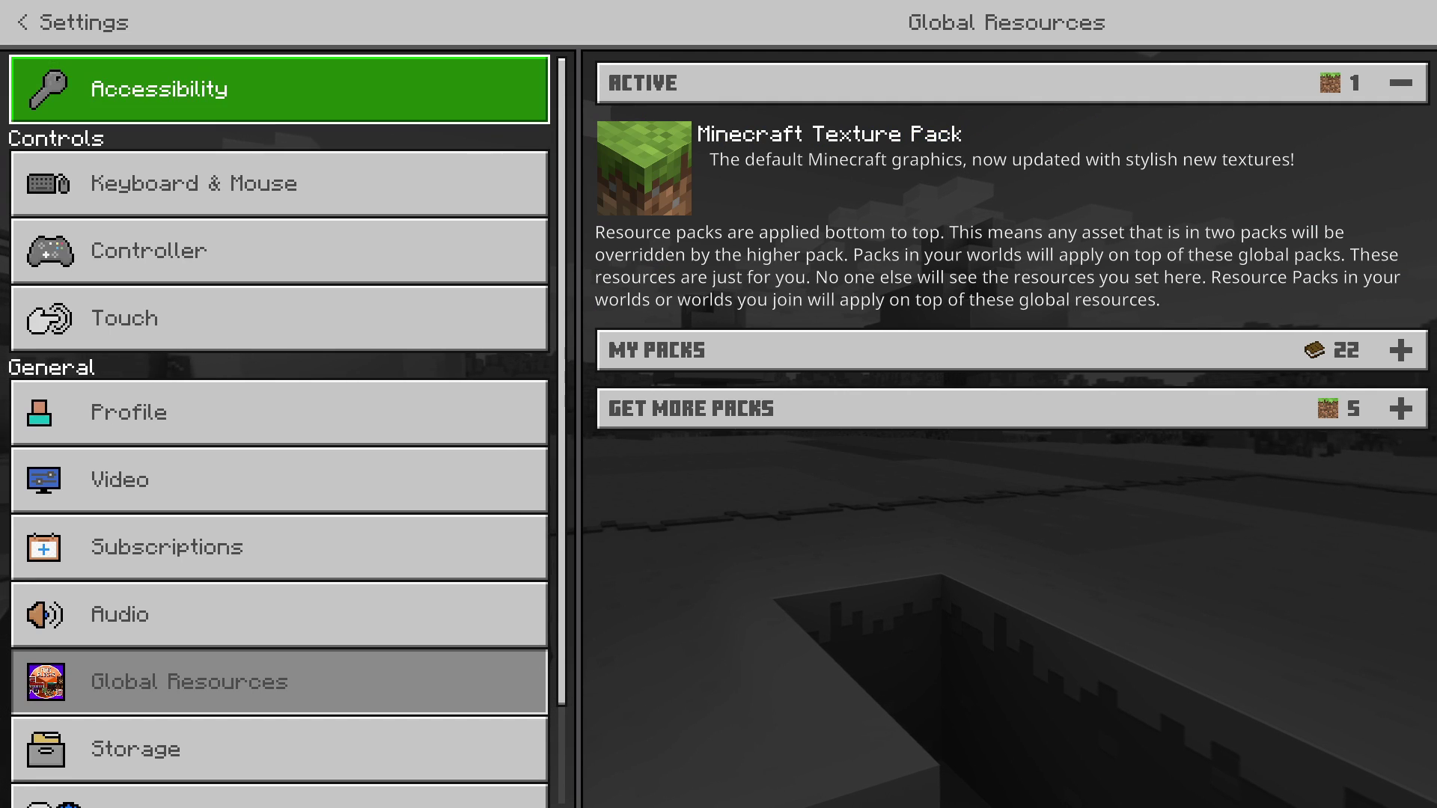
click(21, 22)
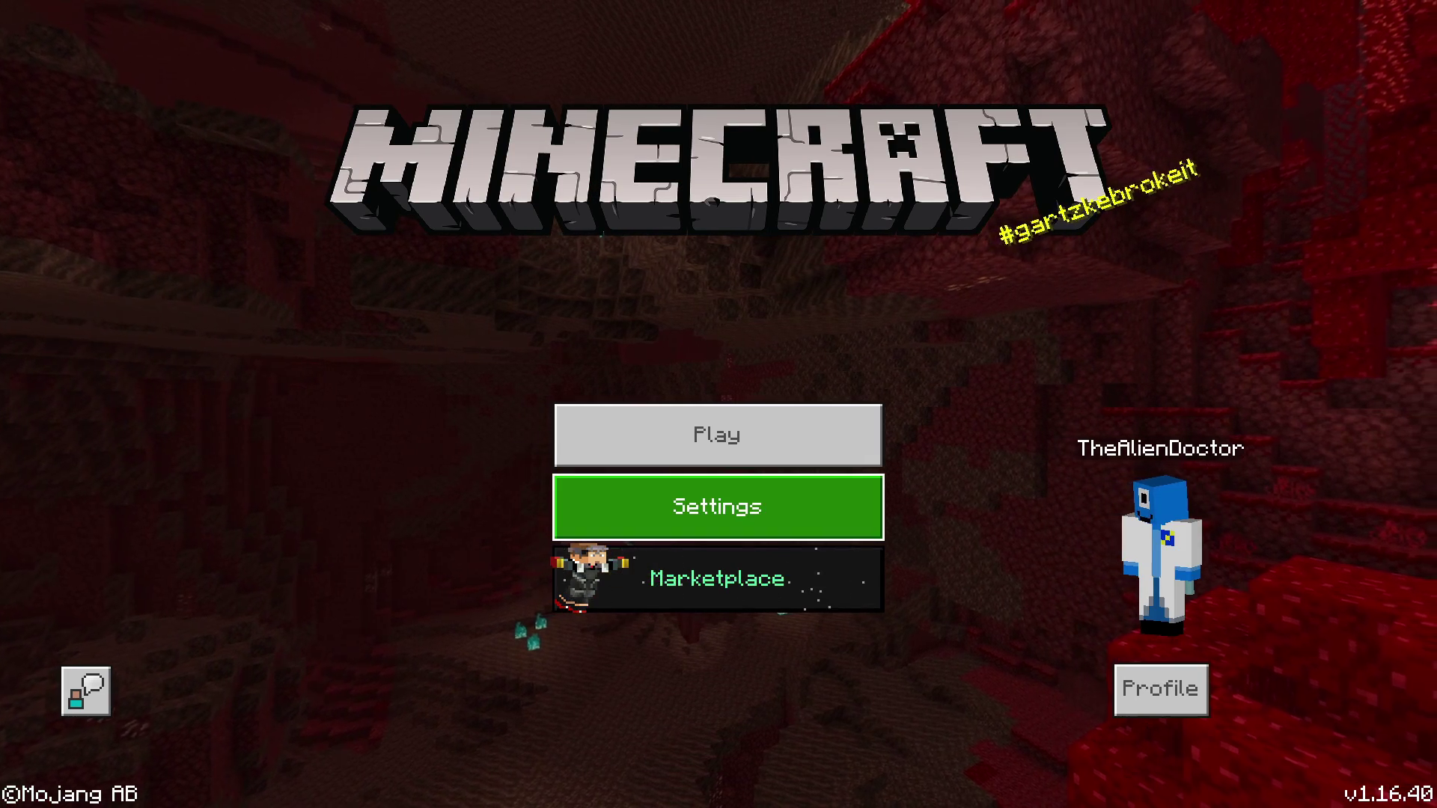
Reactivate the Pano Selector pack from the owned packs in the global resources.
click(717, 507)
click(279, 682)
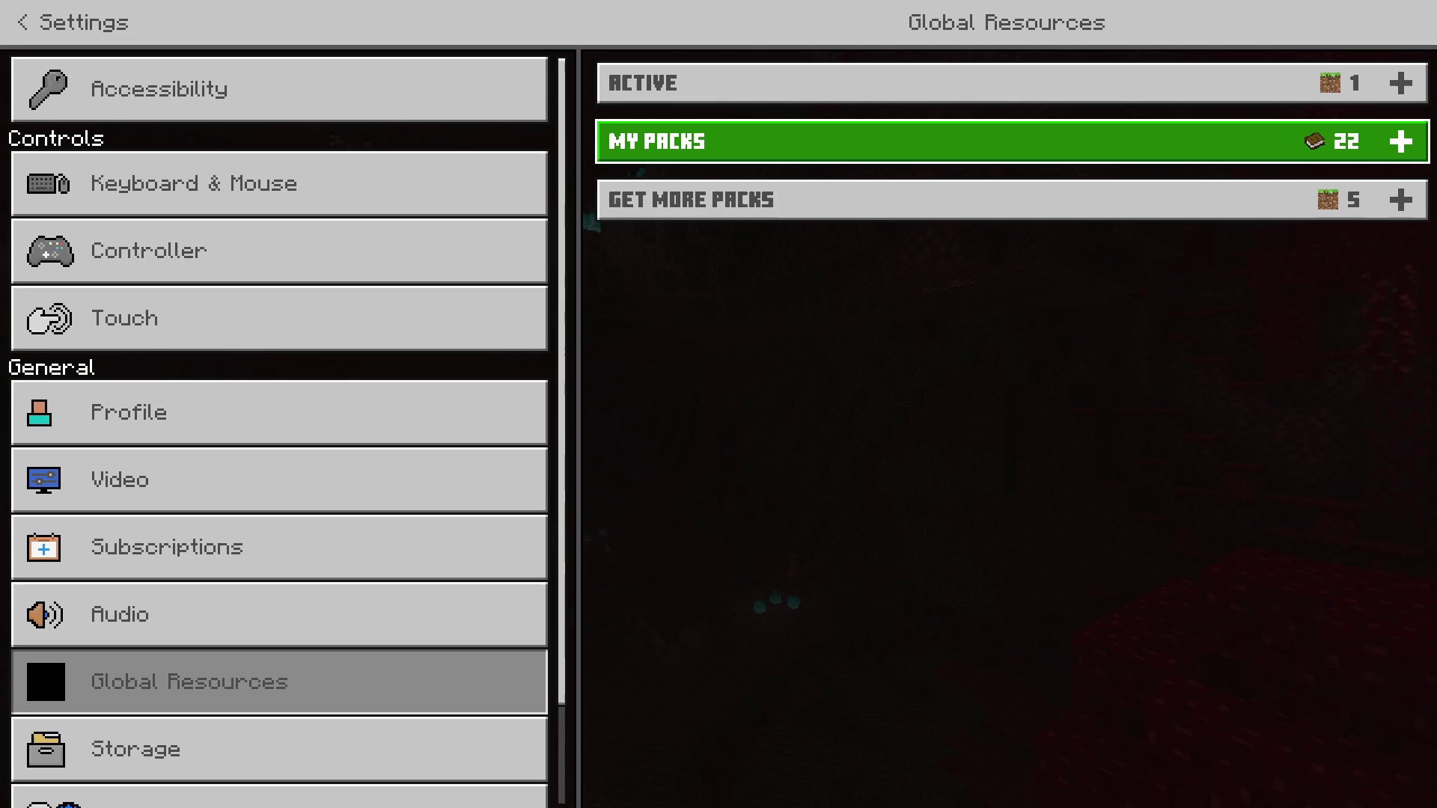
click(1003, 141)
click(1003, 336)
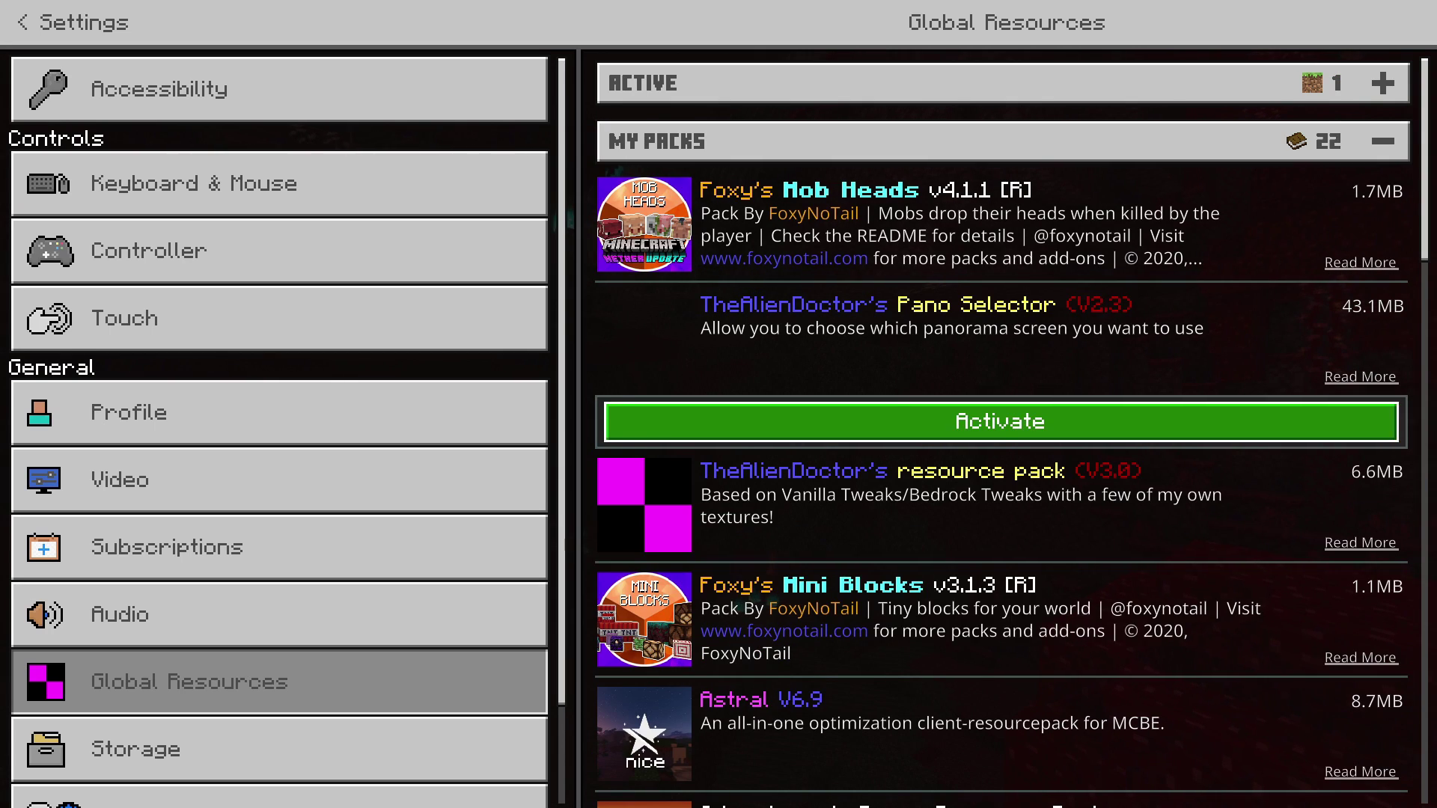
click(1004, 421)
click(1003, 141)
click(1004, 82)
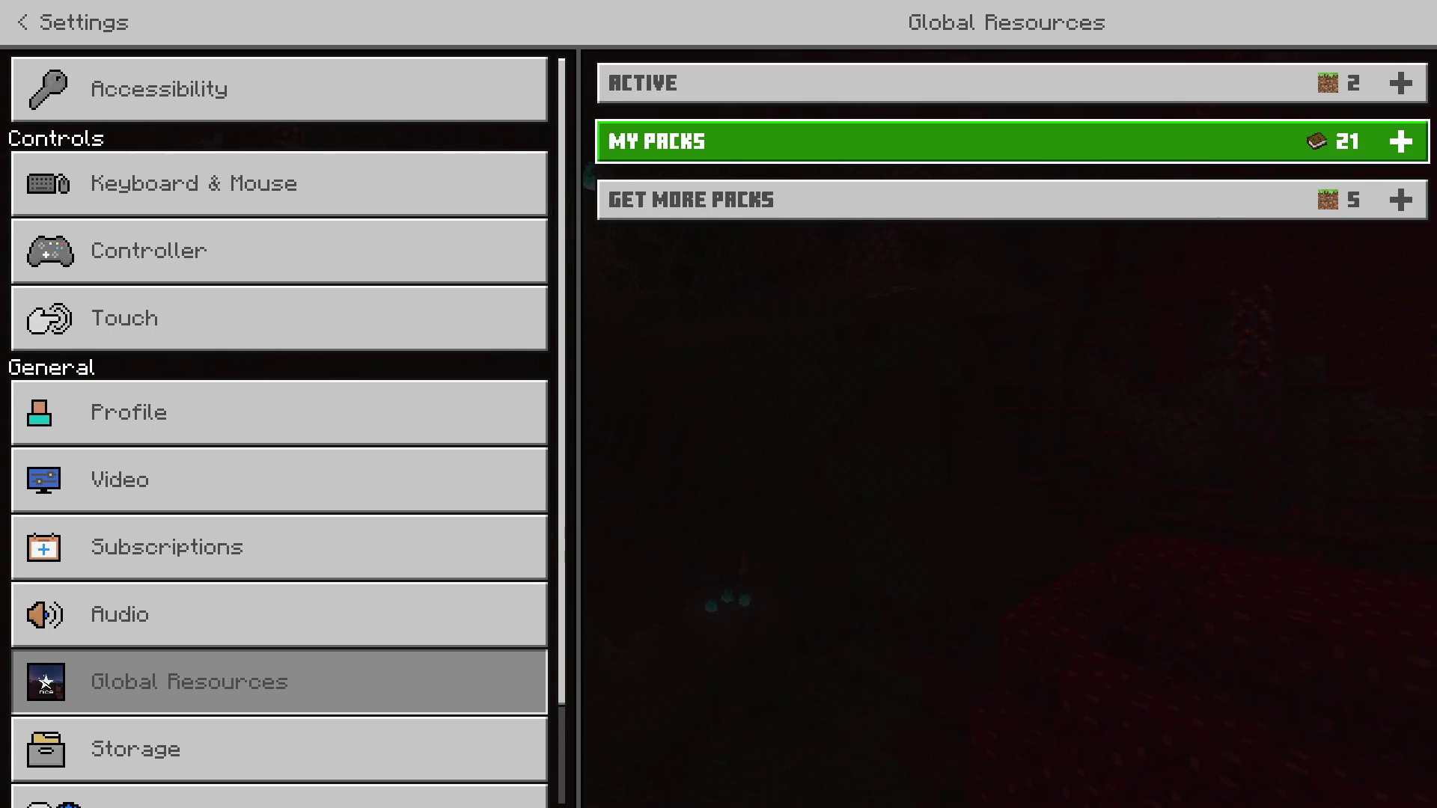
click(1003, 141)
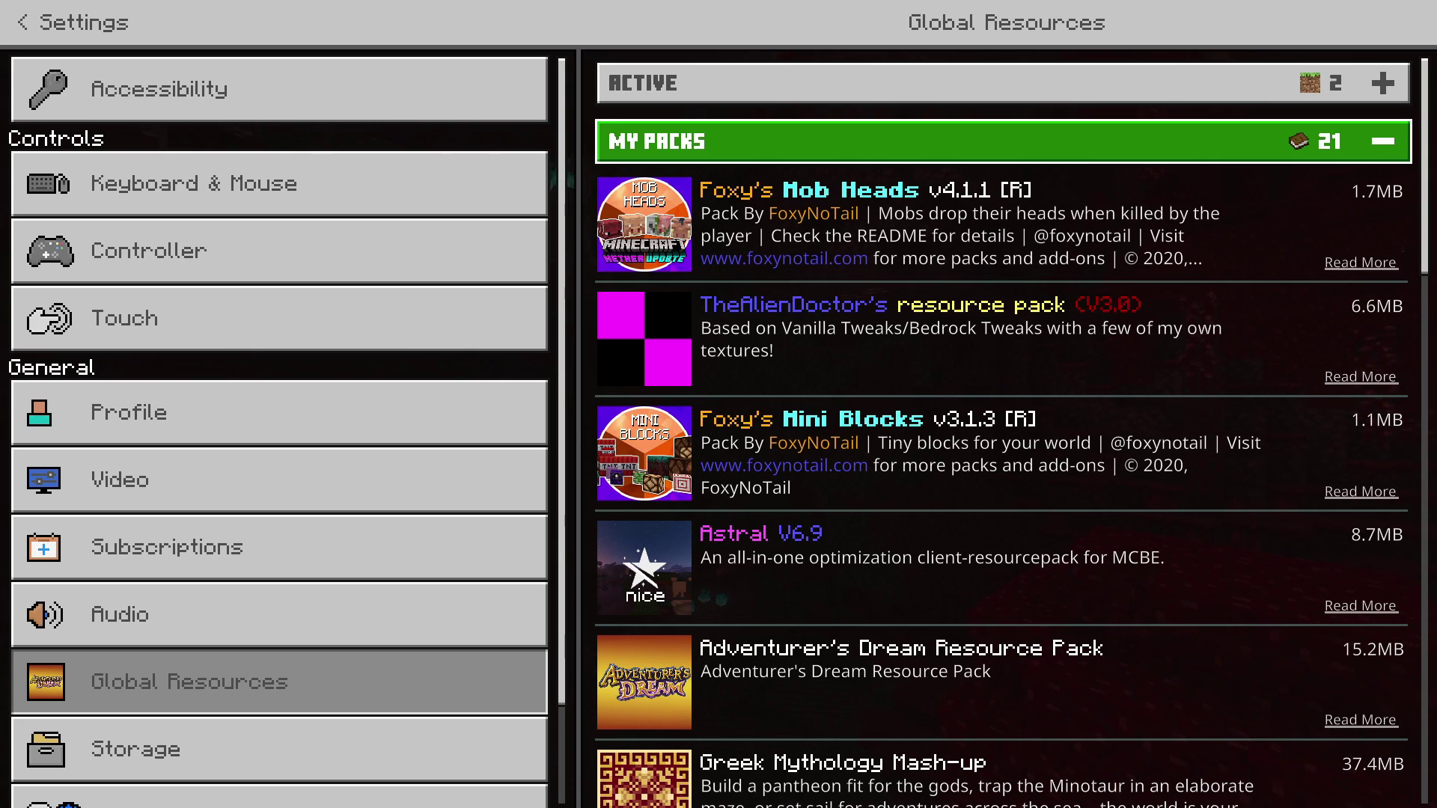
click(1003, 141)
Set the Pano Selector's resolution option to Orignal PE Pano [PE Alpha 0.7.3] and leave the settings to apply it.
click(1003, 83)
click(1003, 166)
click(1003, 165)
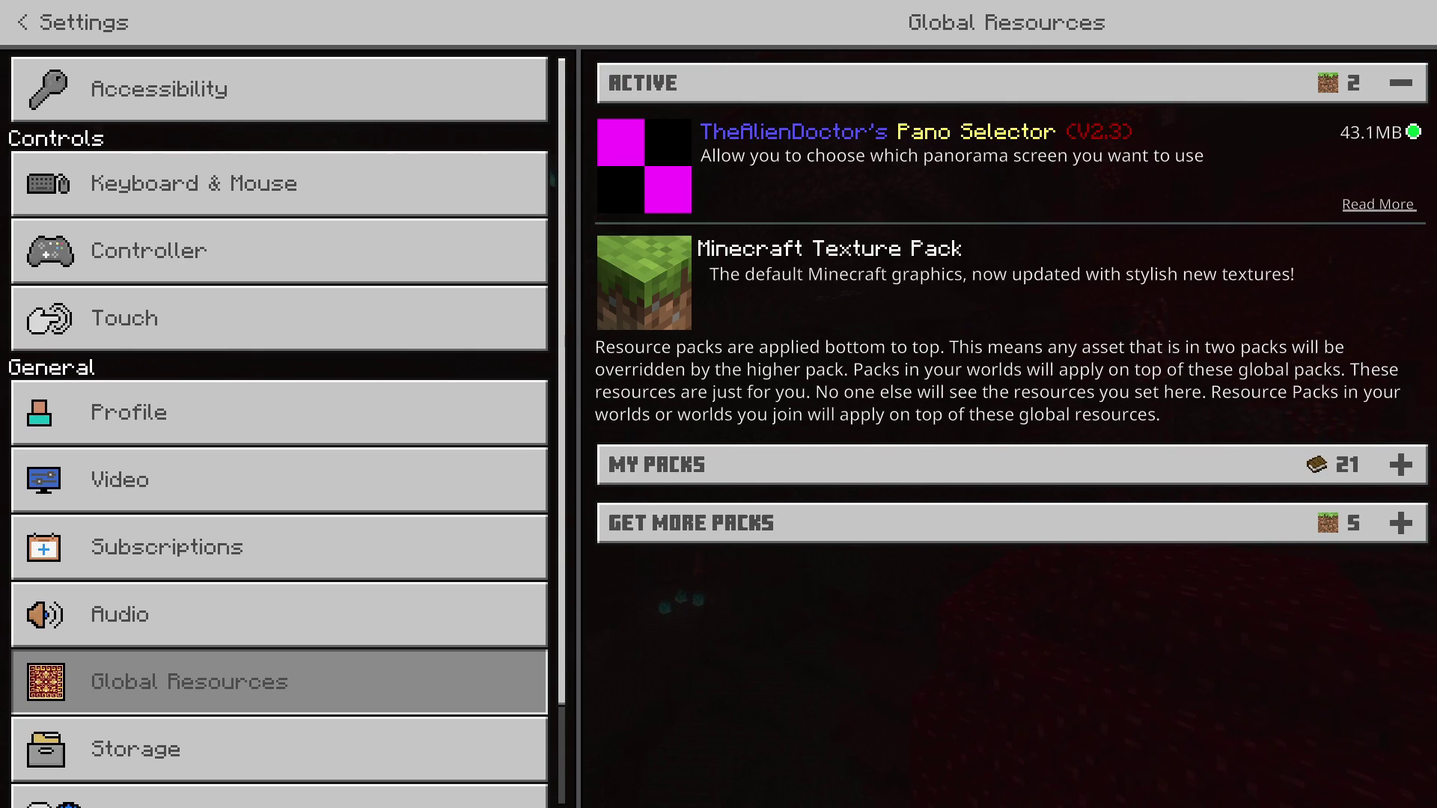
click(1003, 165)
click(1356, 249)
drag(1083, 157, 414, 157)
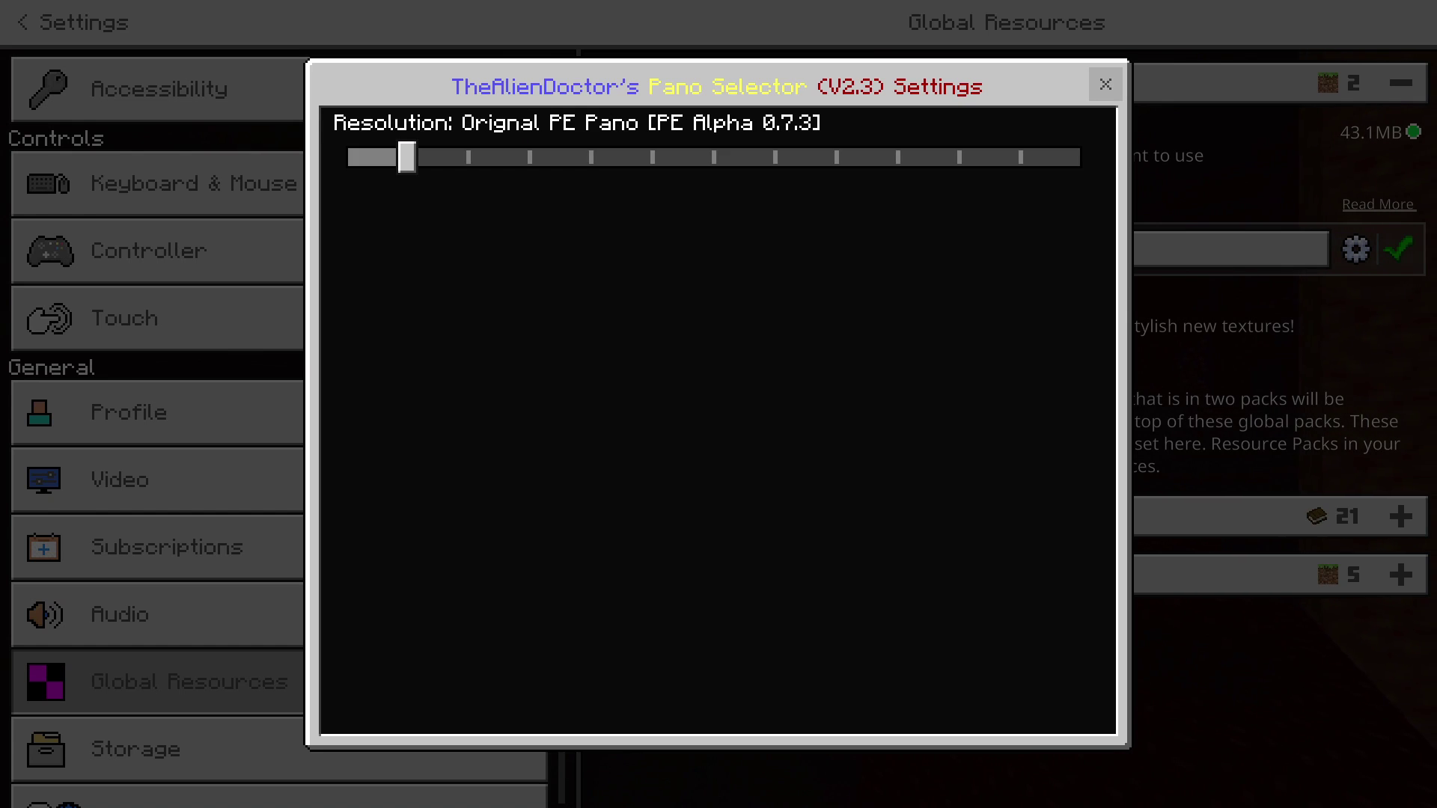
click(1106, 84)
key(Escape)
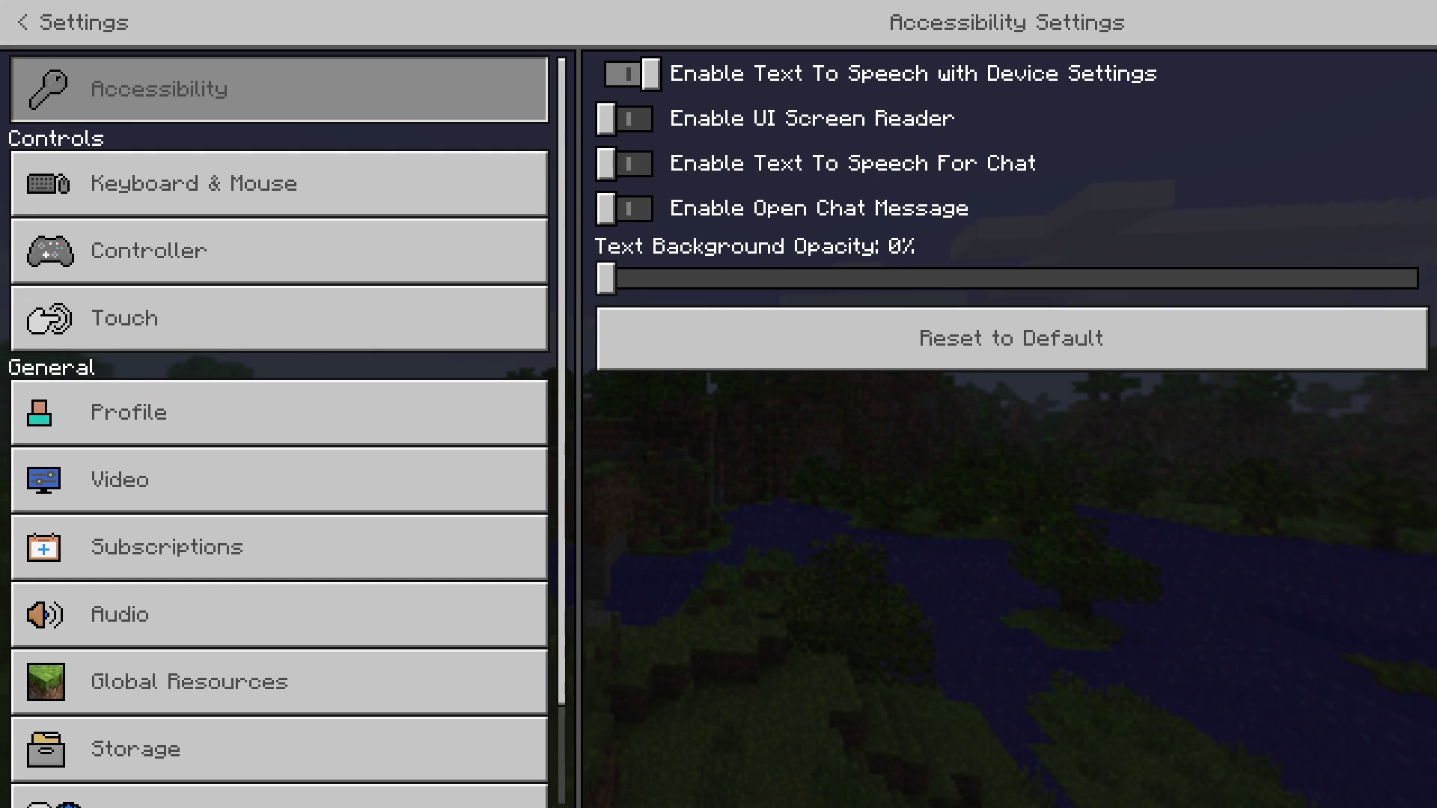
Activate the Better Netherite pack from the owned packs in the global resources.
click(280, 681)
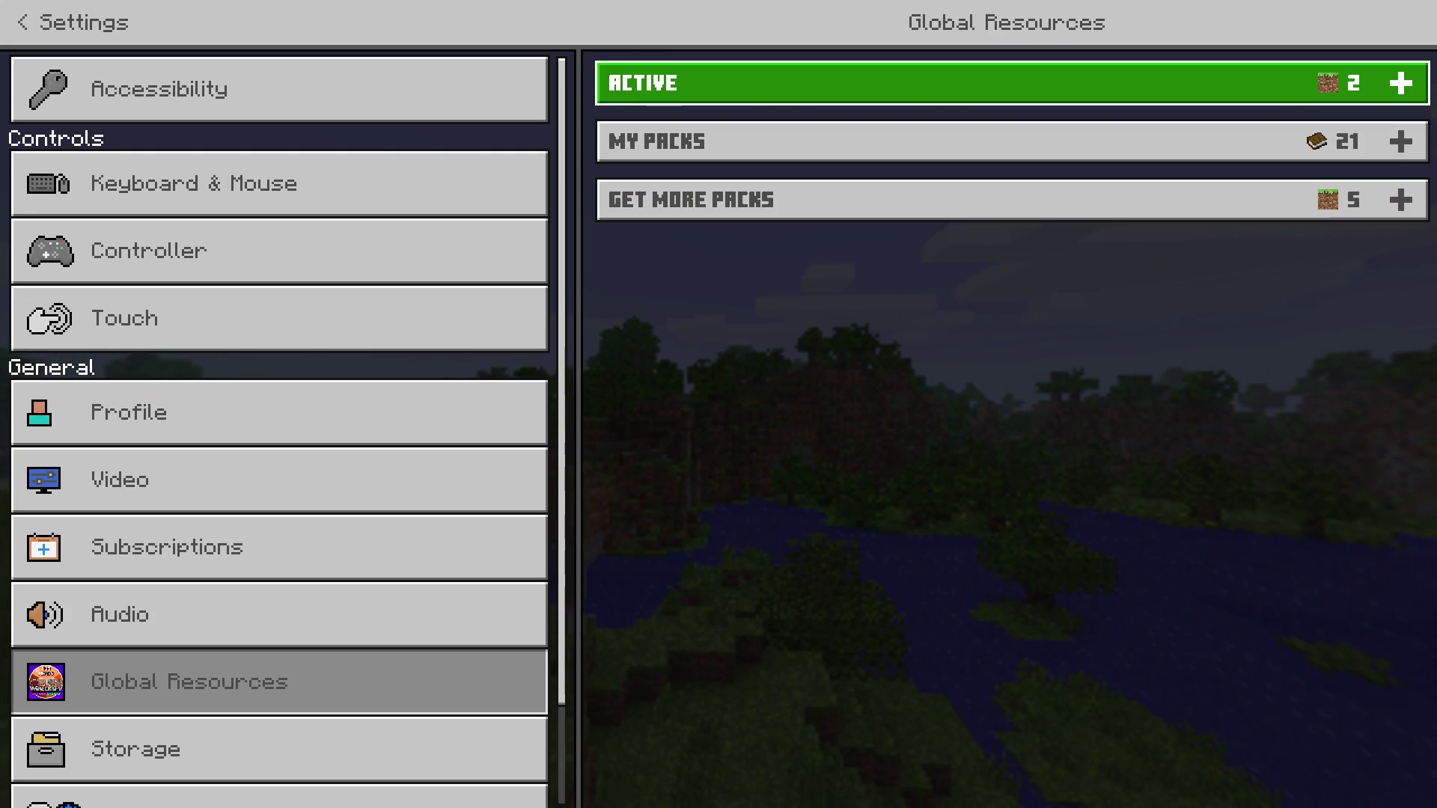
key(Down)
key(Up)
key(Return)
key(Down)
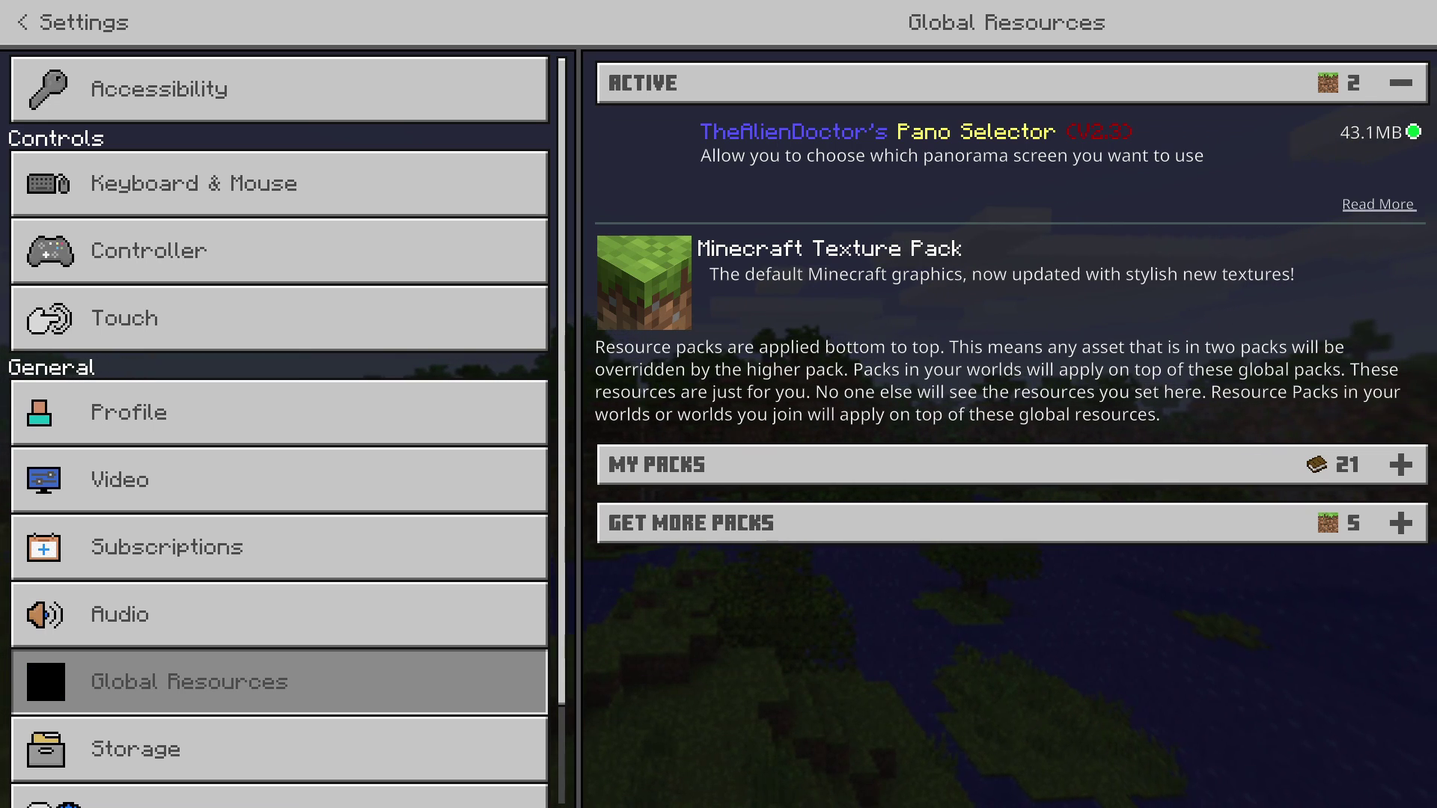
key(Up)
key(Return)
key(Down)
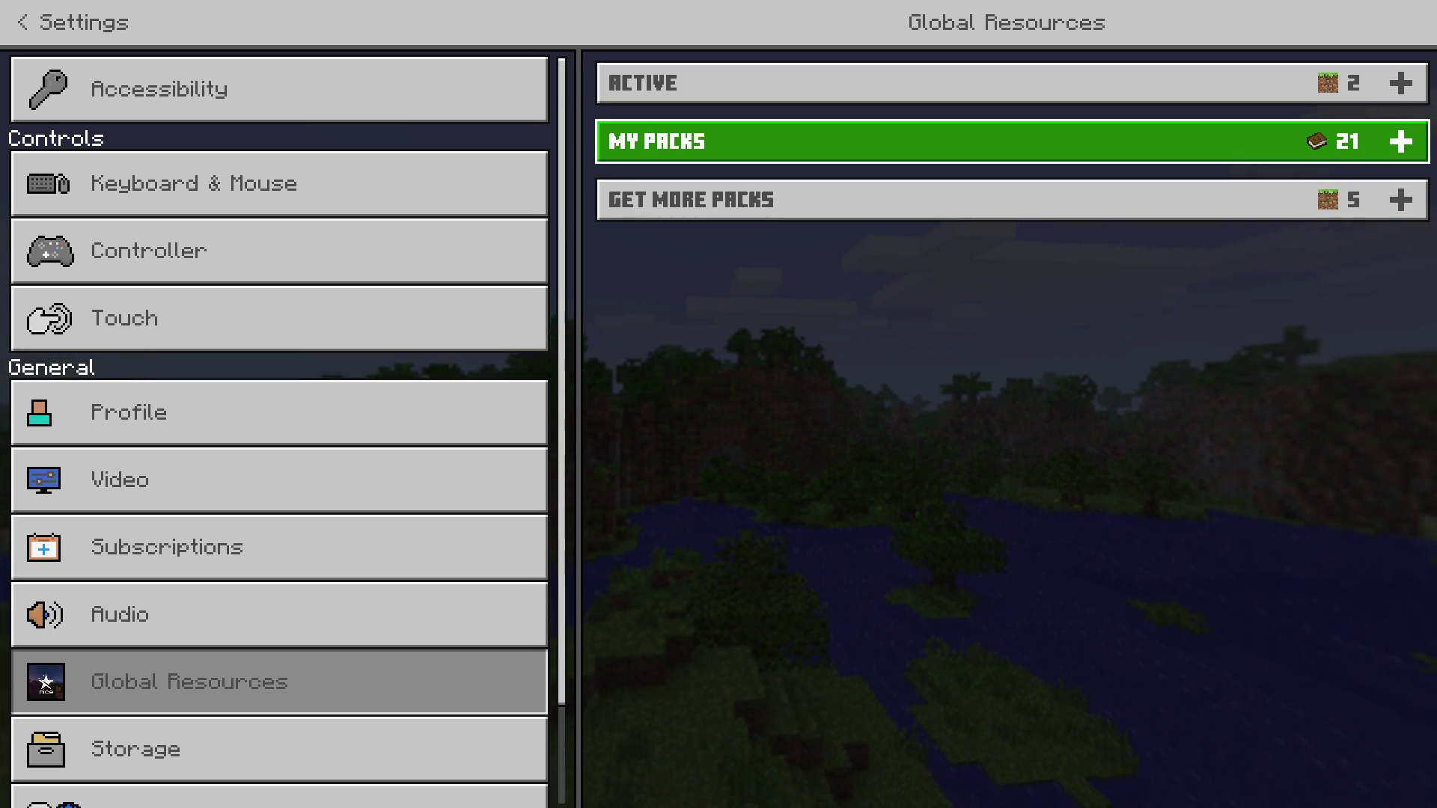
key(Return)
key(Down)
key(Down)
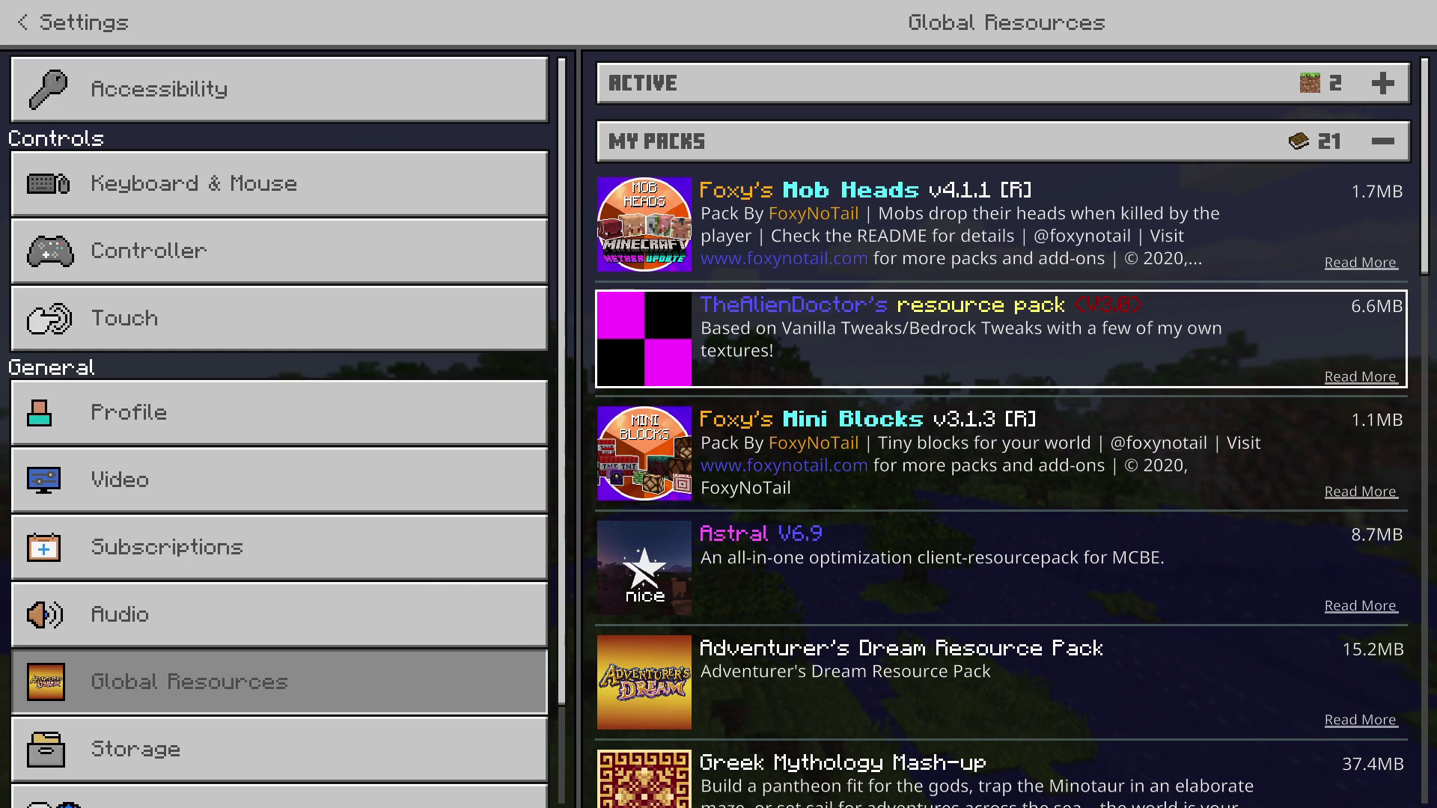
key(Down)
key(Down)
key(Down)
key(Down)
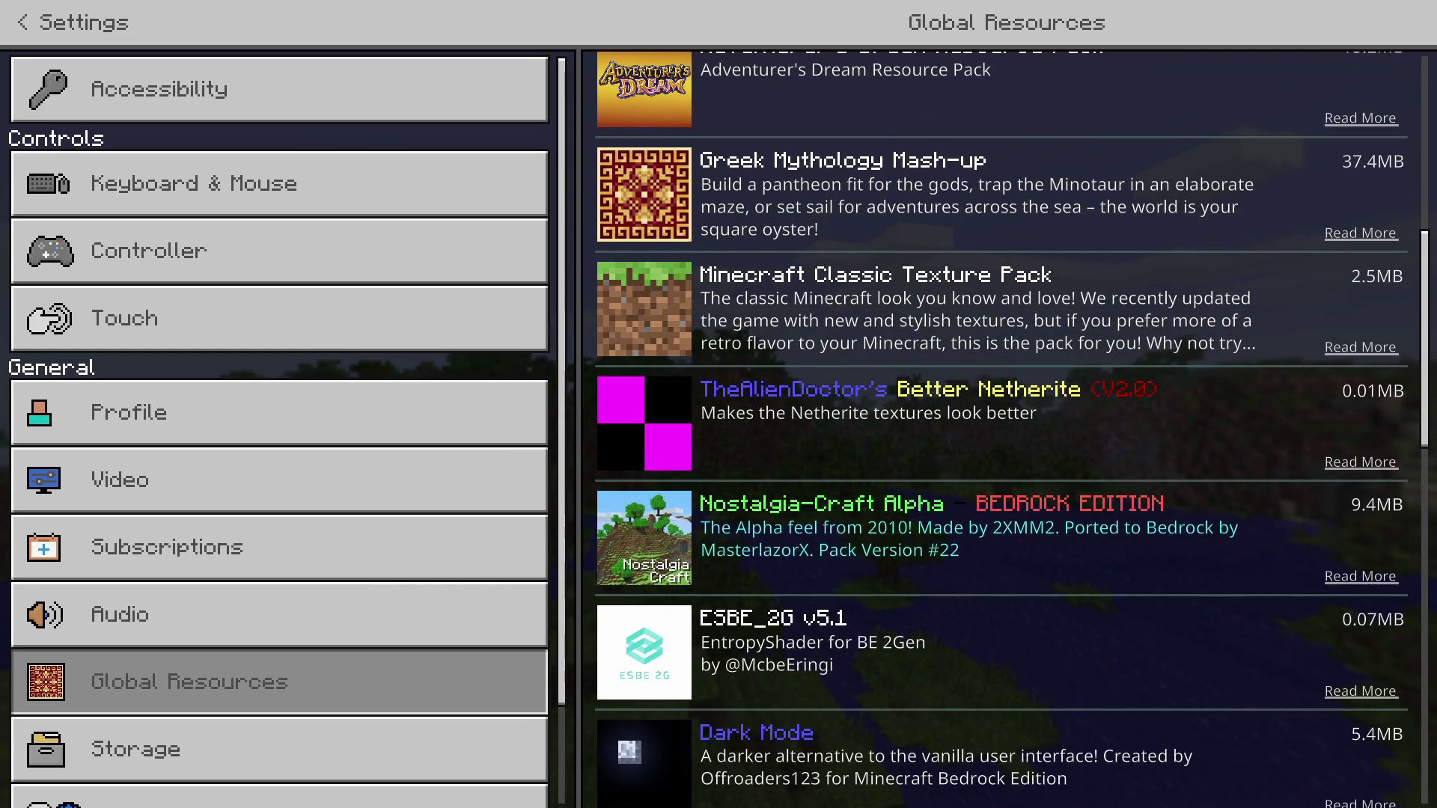
scroll(1001, 429, down, 1)
click(1001, 329)
key(Return)
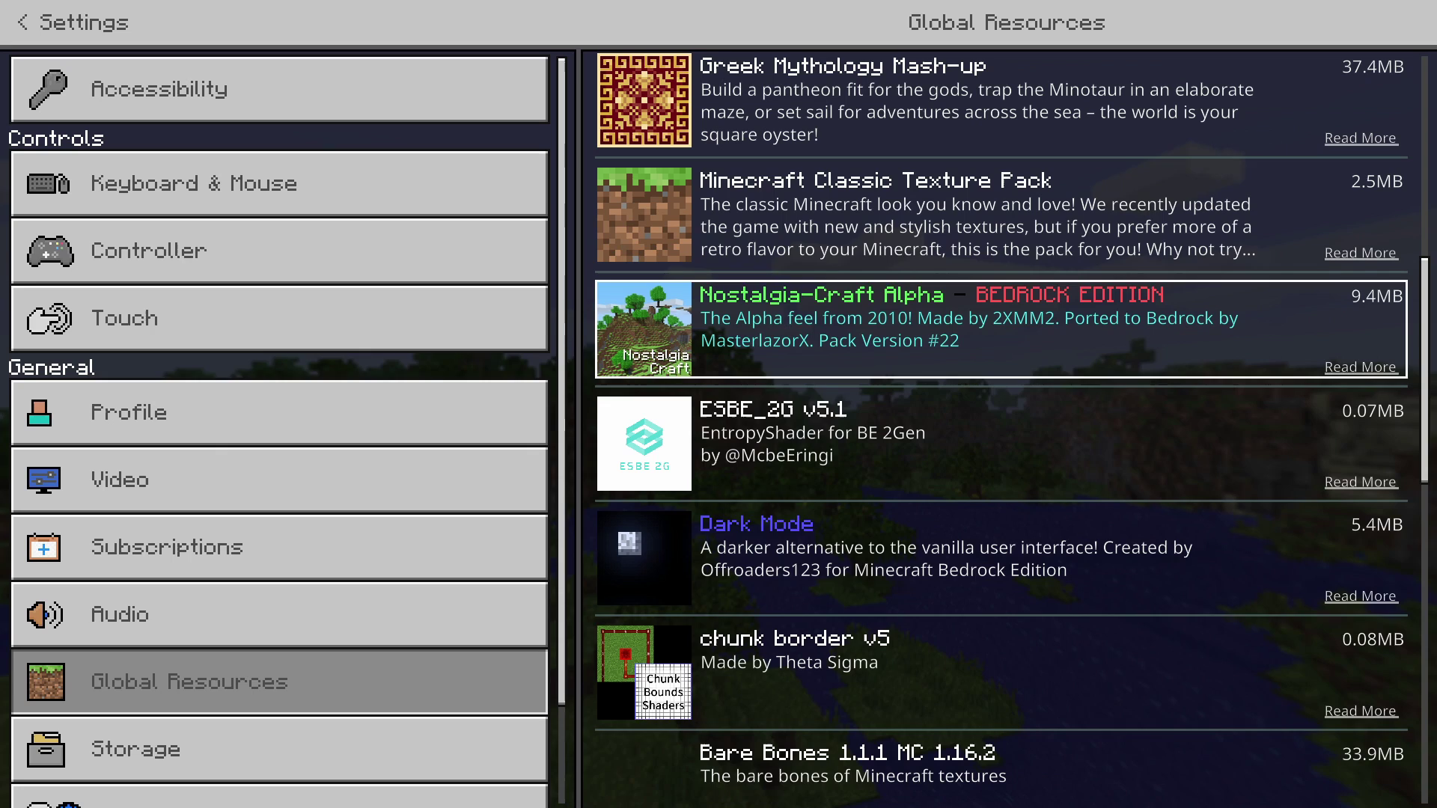
Set the active Pano Selector pack's resolution option to pack.png and return to the main menu to apply it.
click(1003, 82)
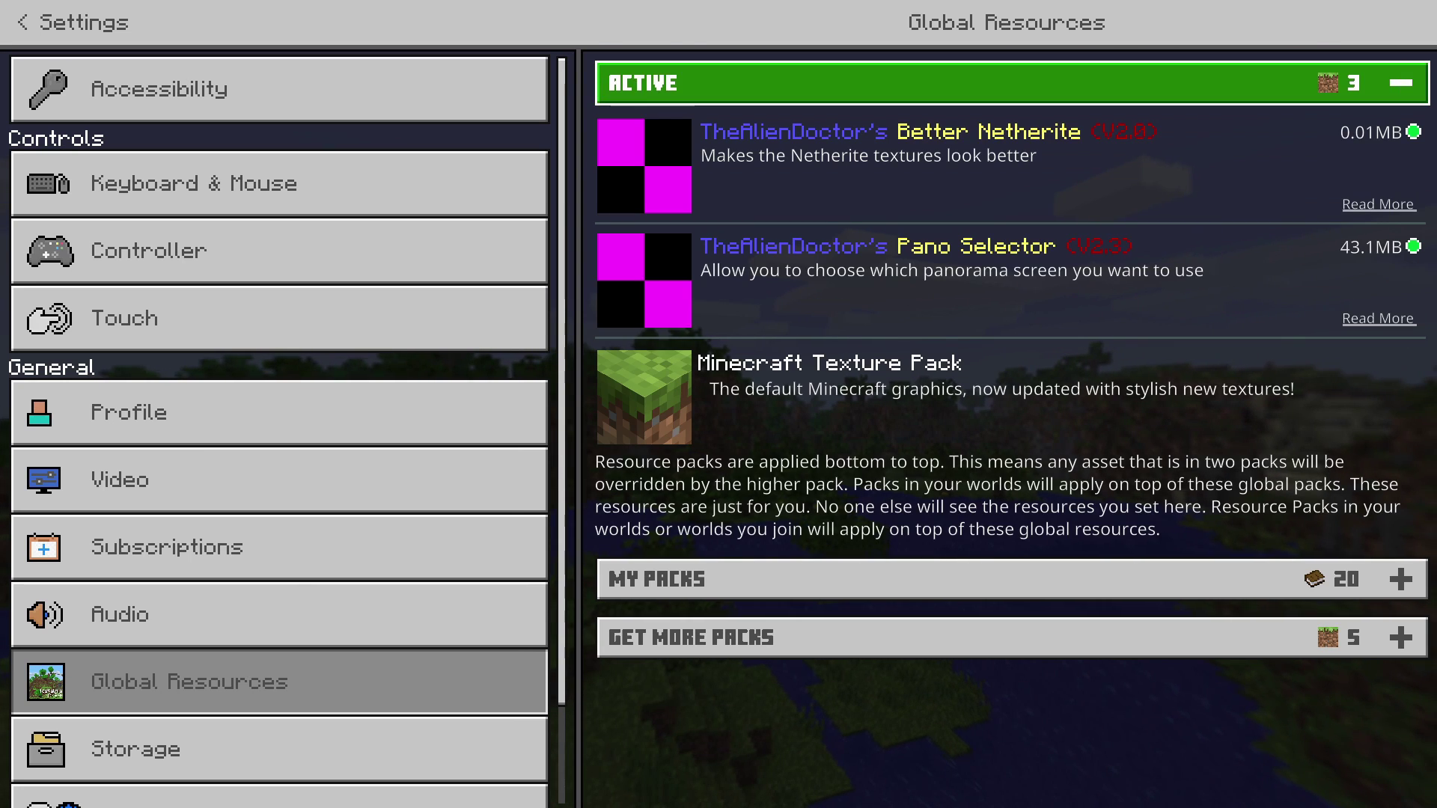
click(1003, 280)
click(1311, 364)
key(Down)
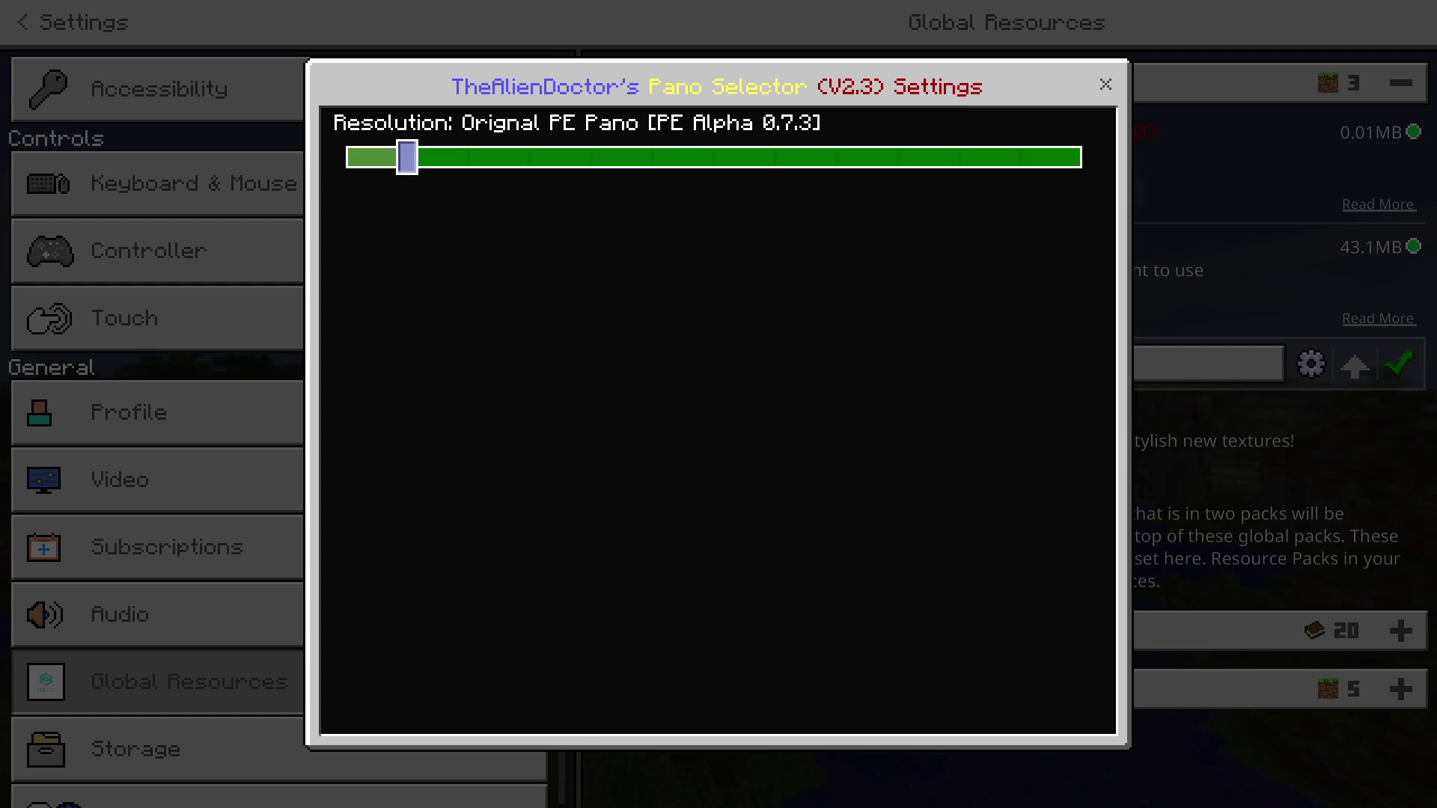
key(Right)
key(Right)
key(Right)
key(Right)
key(Right)
key(Right)
key(Right)
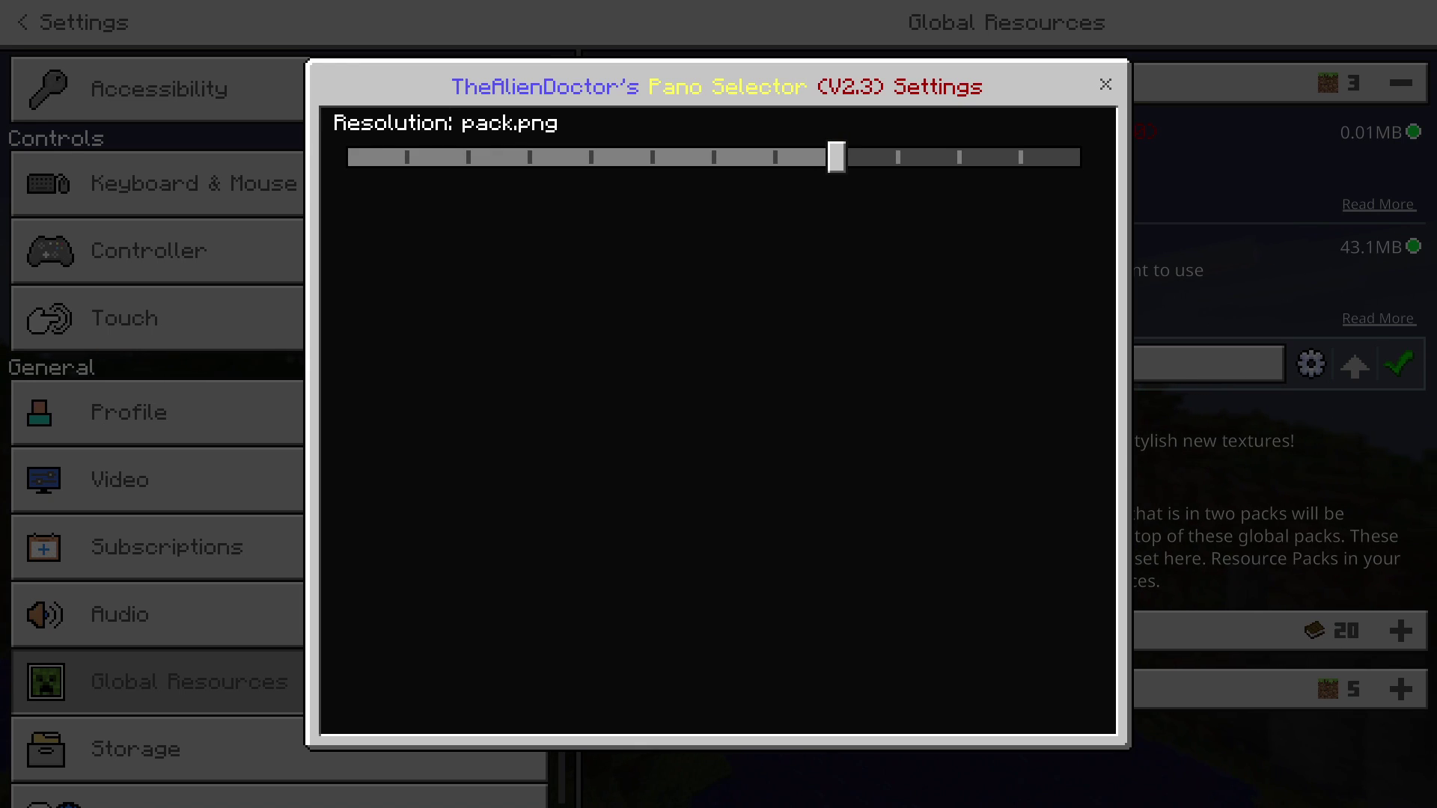
key(Escape)
key(Escape)
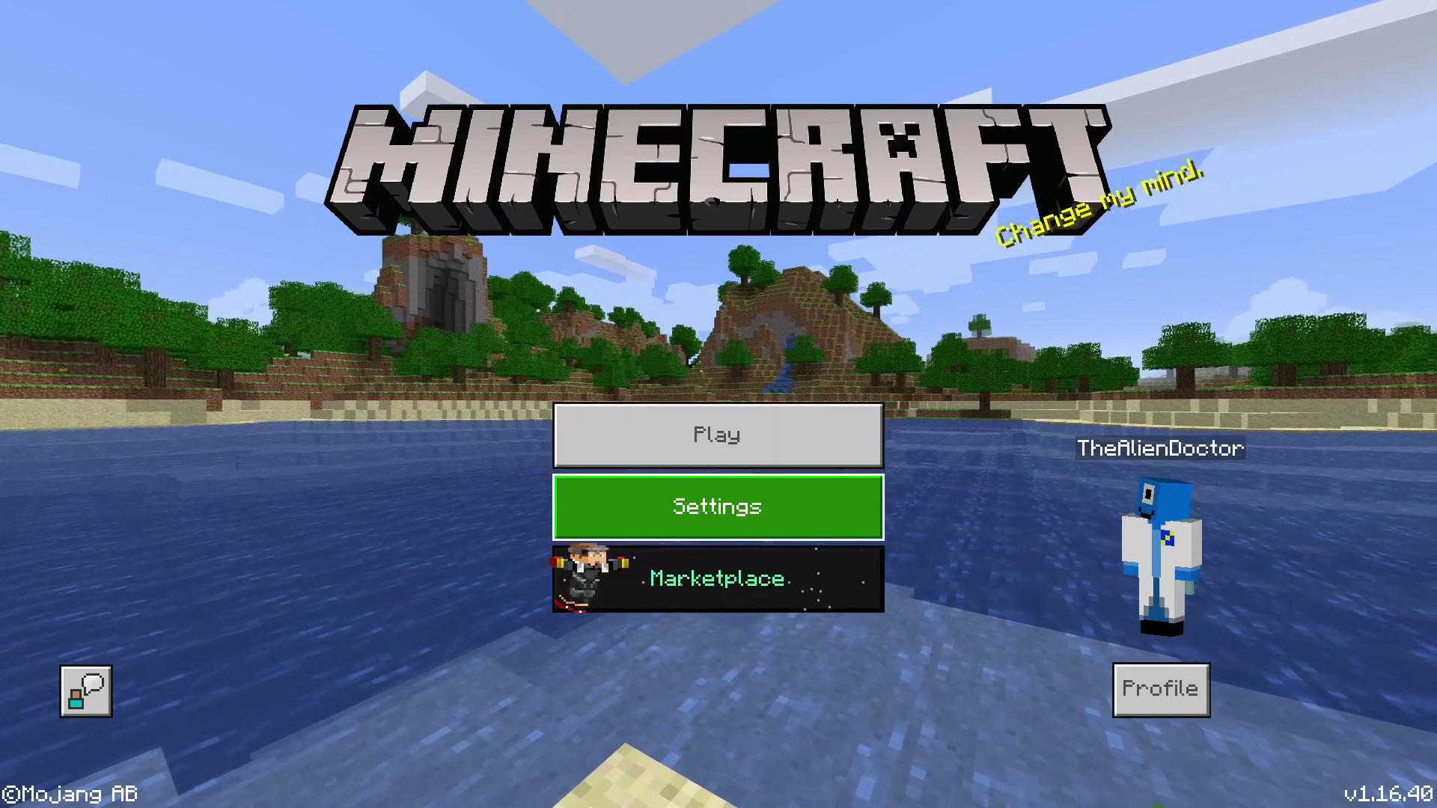
Set the Pano Selector's resolution option to Ocean Extreme Hills in the global resources and close the pack's settings.
click(717, 507)
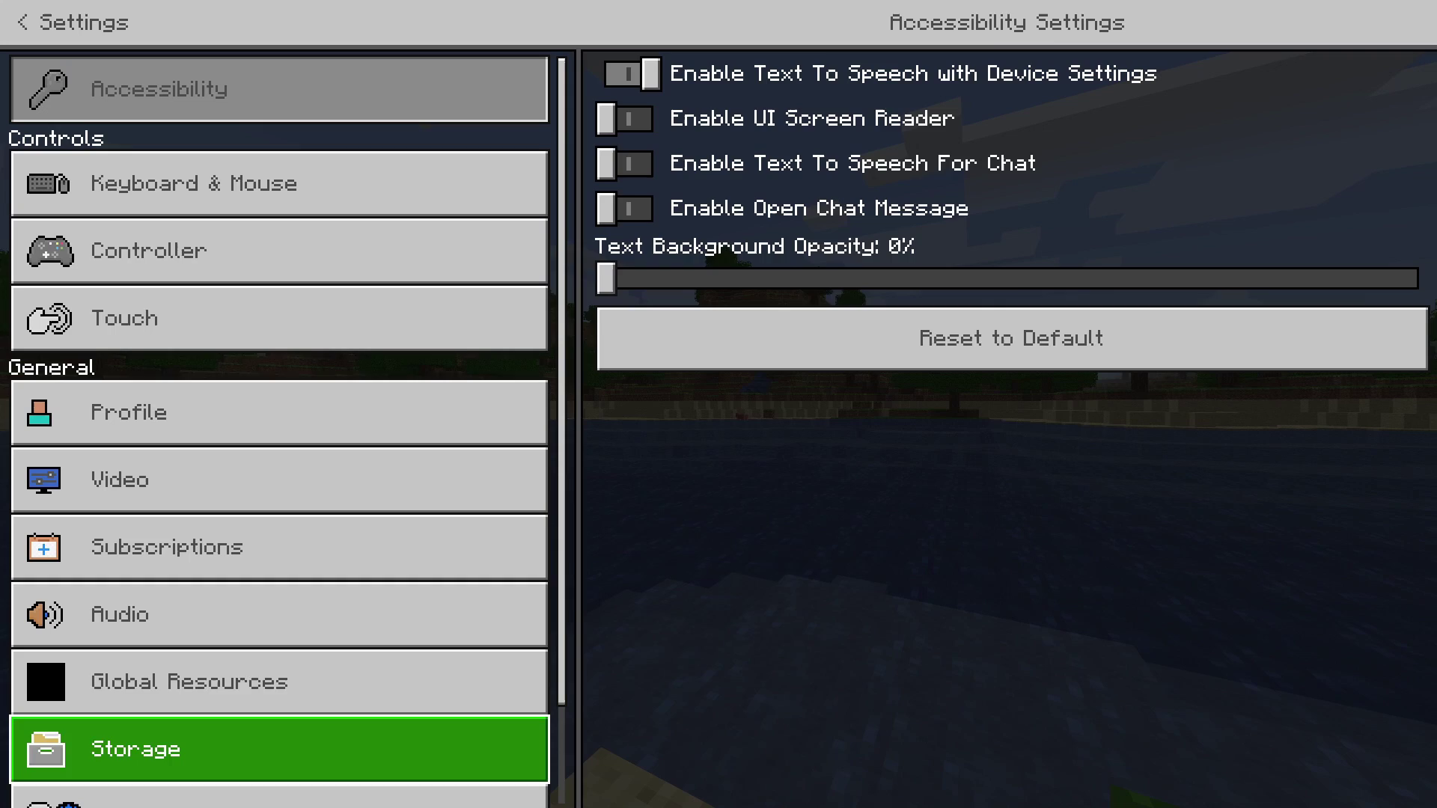
click(279, 682)
click(1012, 83)
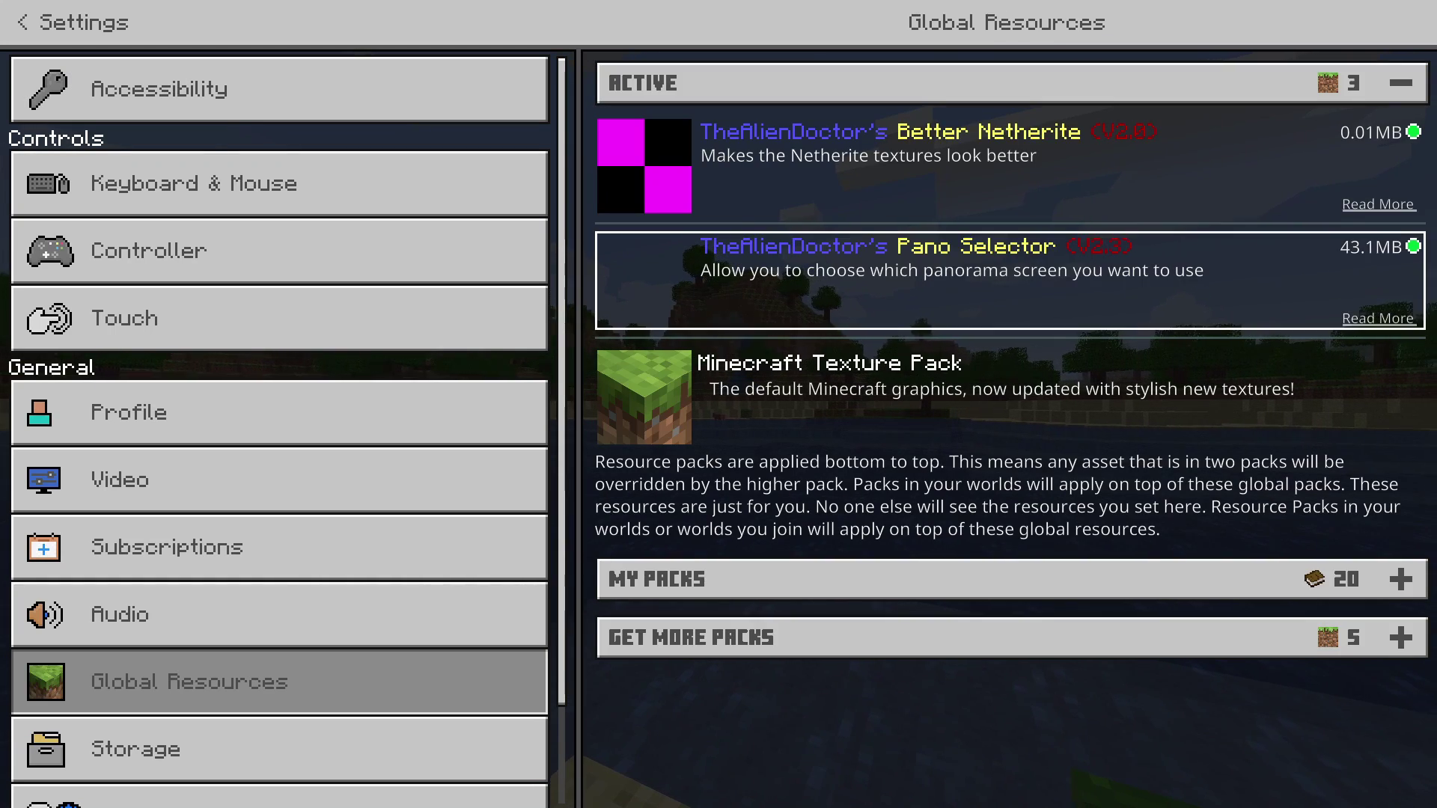
click(1011, 280)
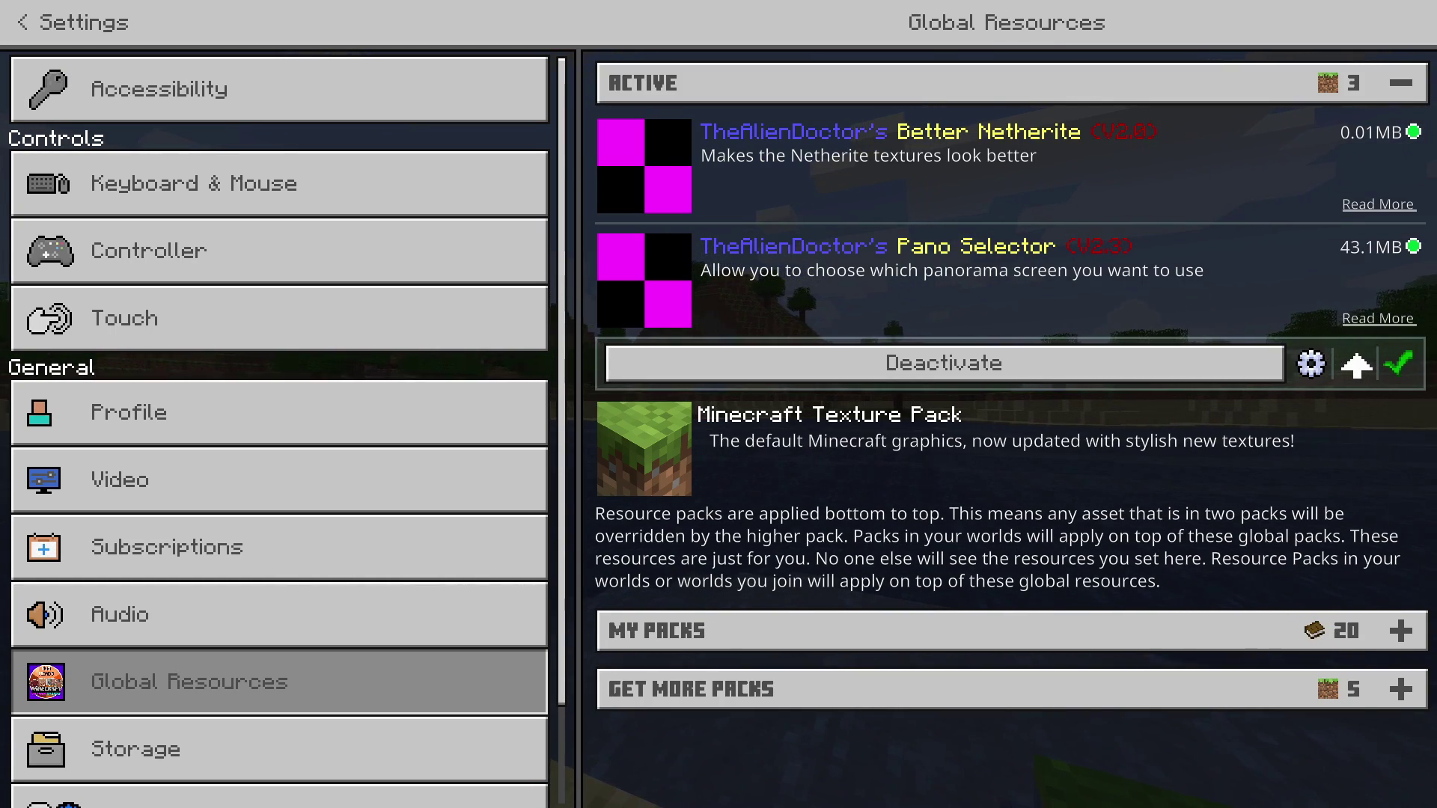
click(1357, 365)
click(1011, 279)
click(1310, 363)
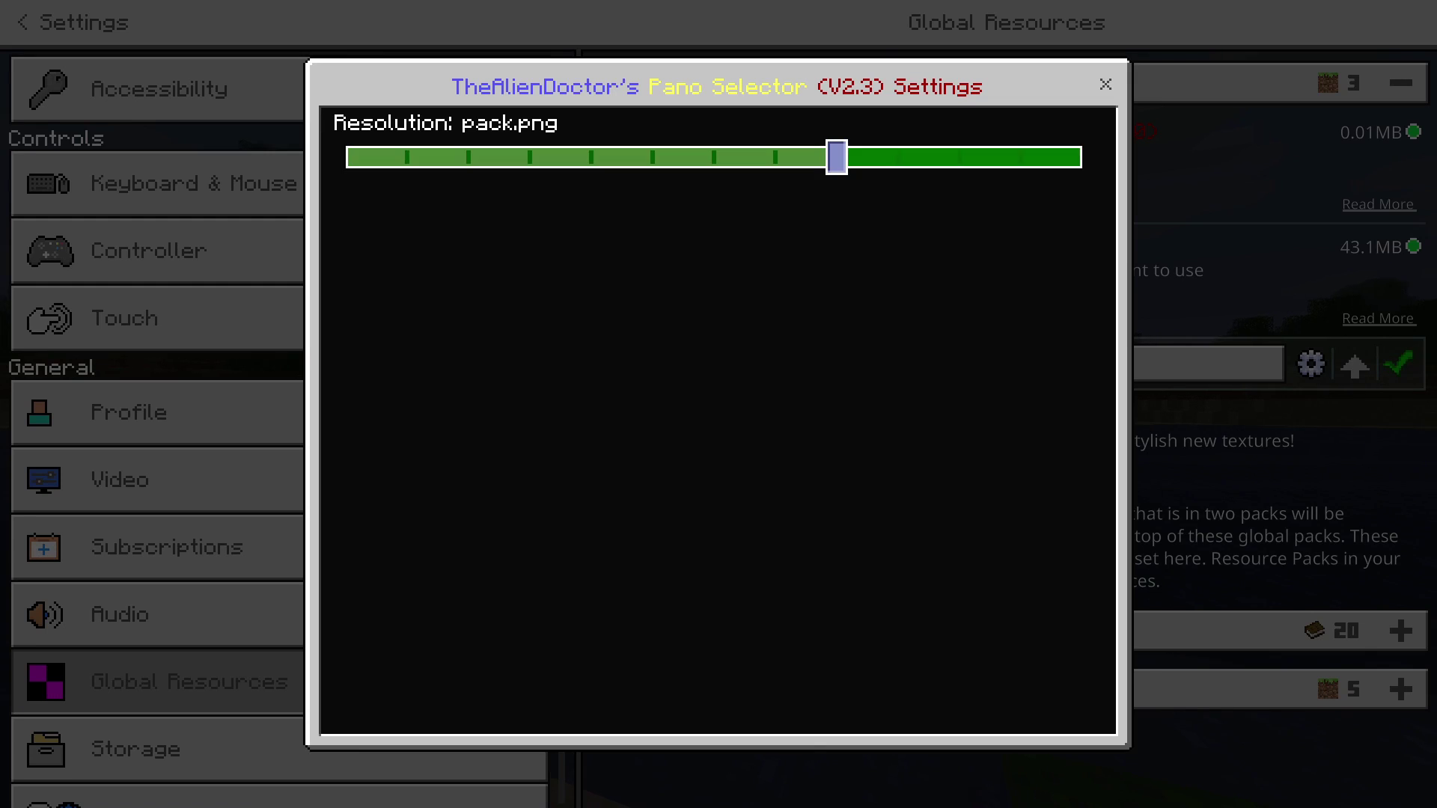
drag(847, 157, 888, 156)
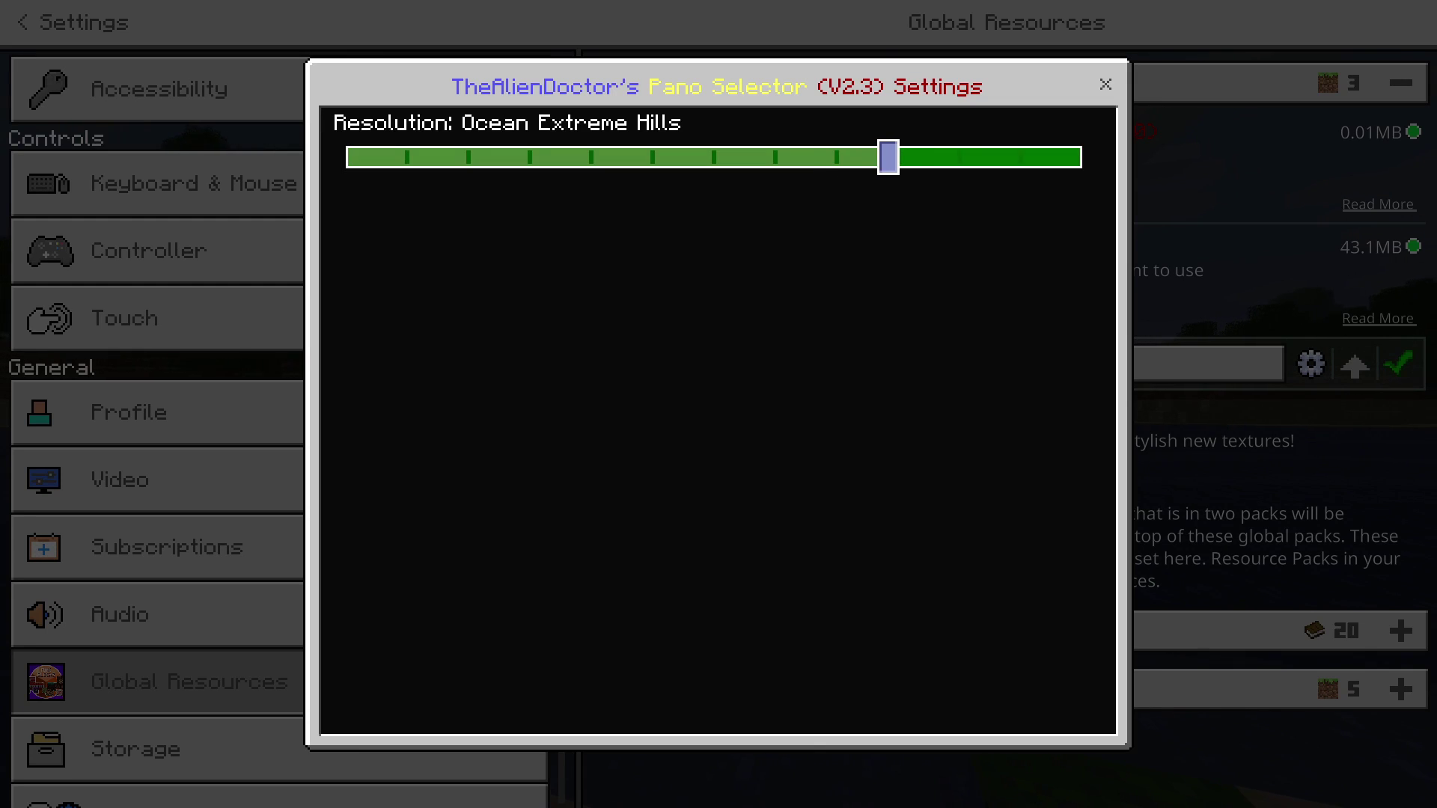
key(Right)
key(Right)
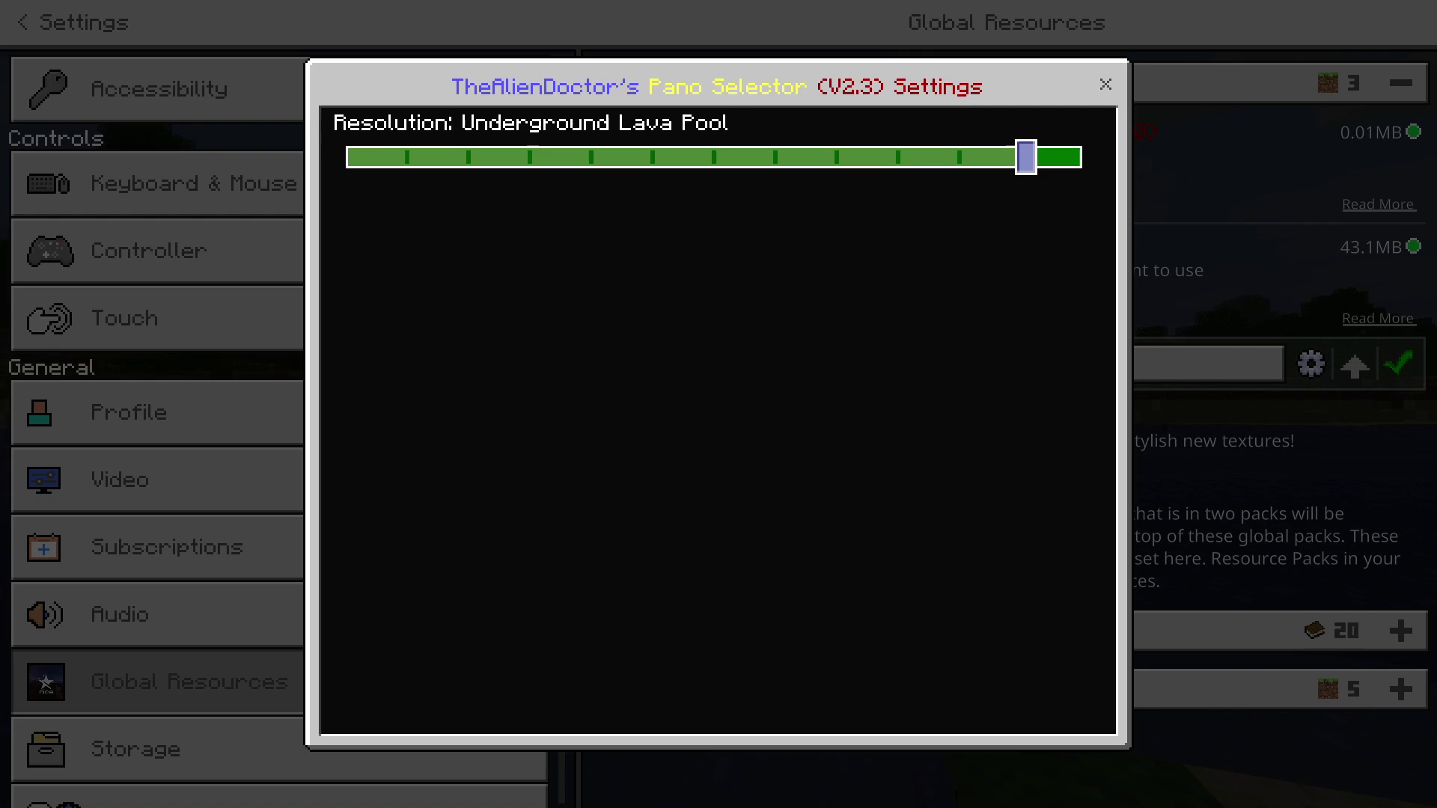
key(Left)
key(Left)
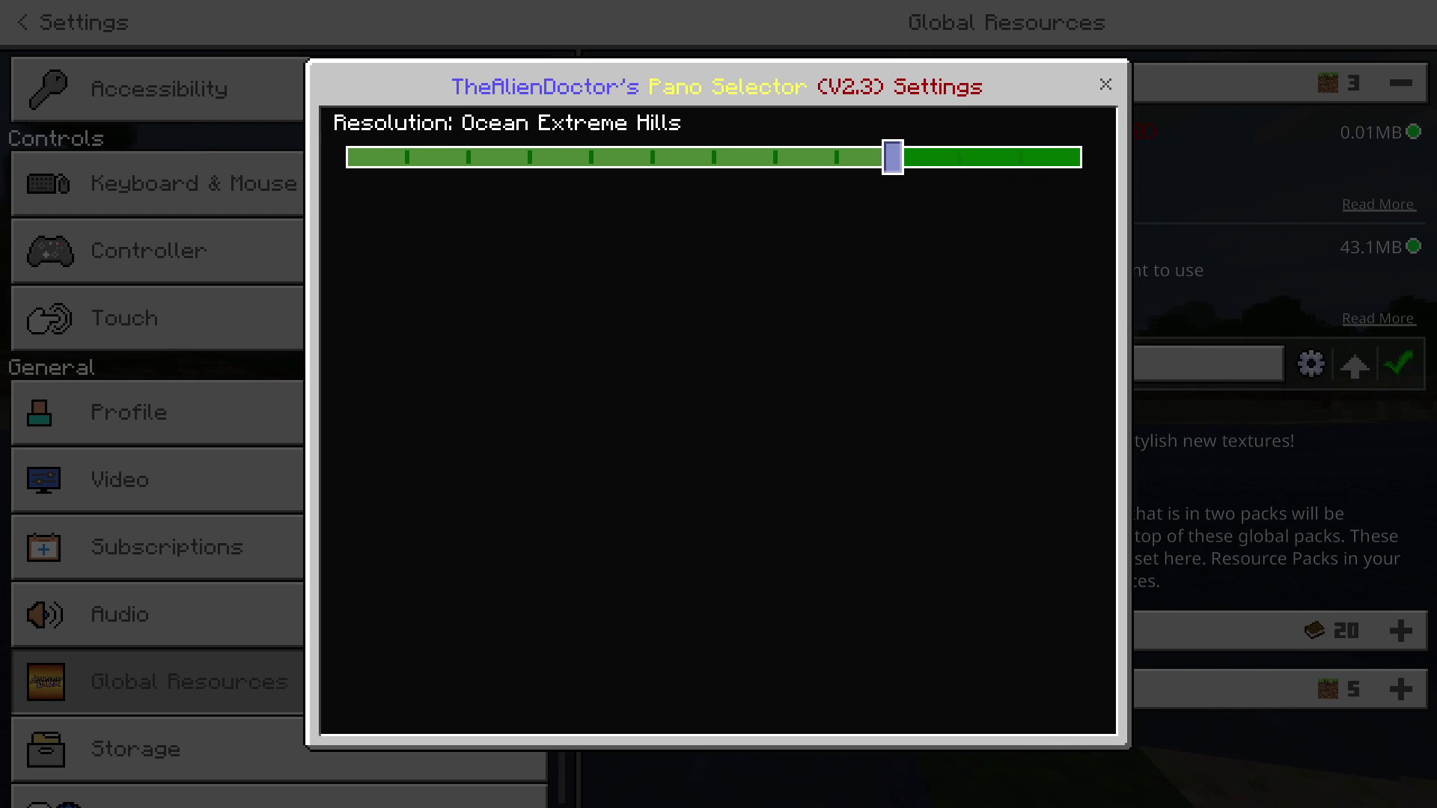
click(1106, 85)
Deactivate the Better Netherite pack and return to the main menu to apply the changed panorama.
click(1010, 167)
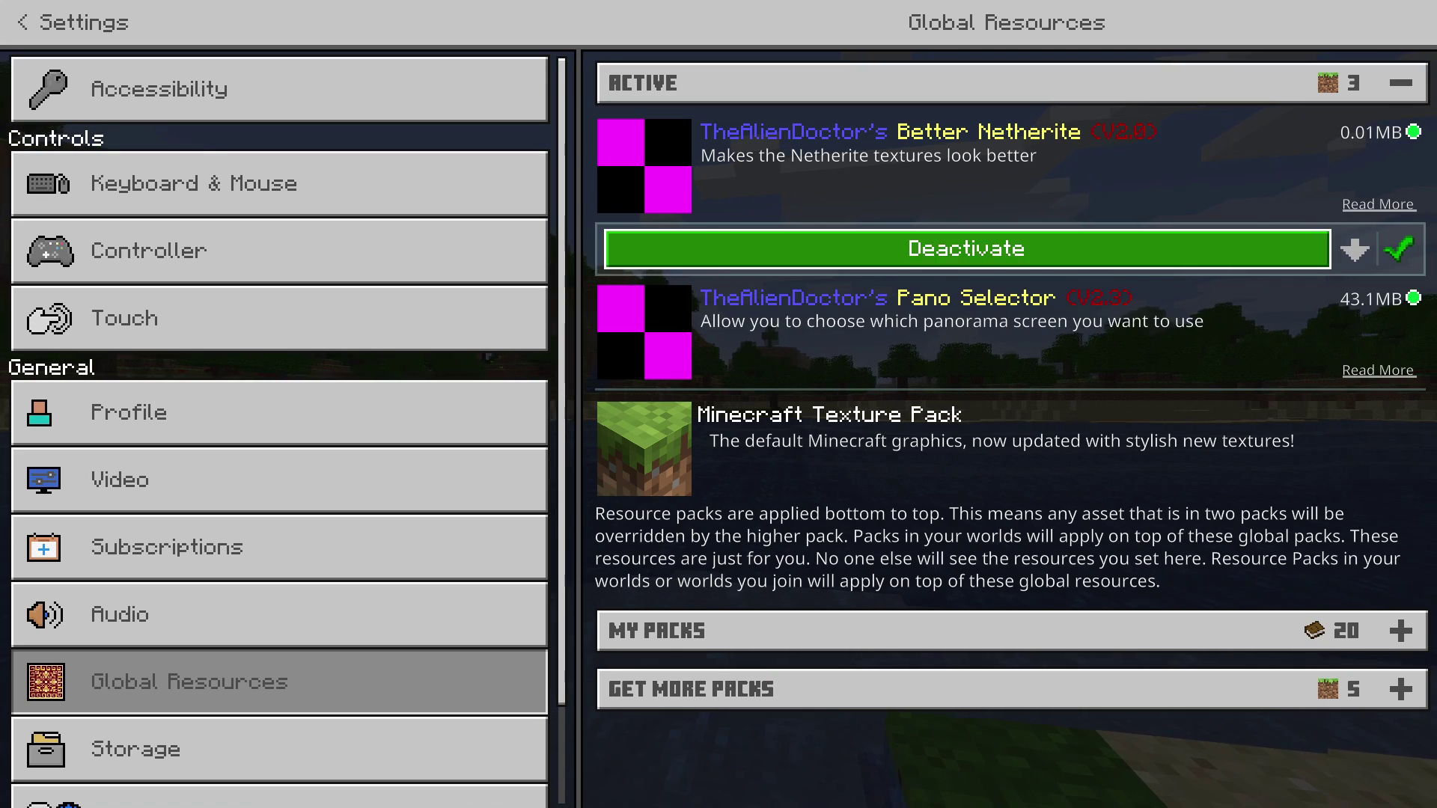
key(Return)
key(Escape)
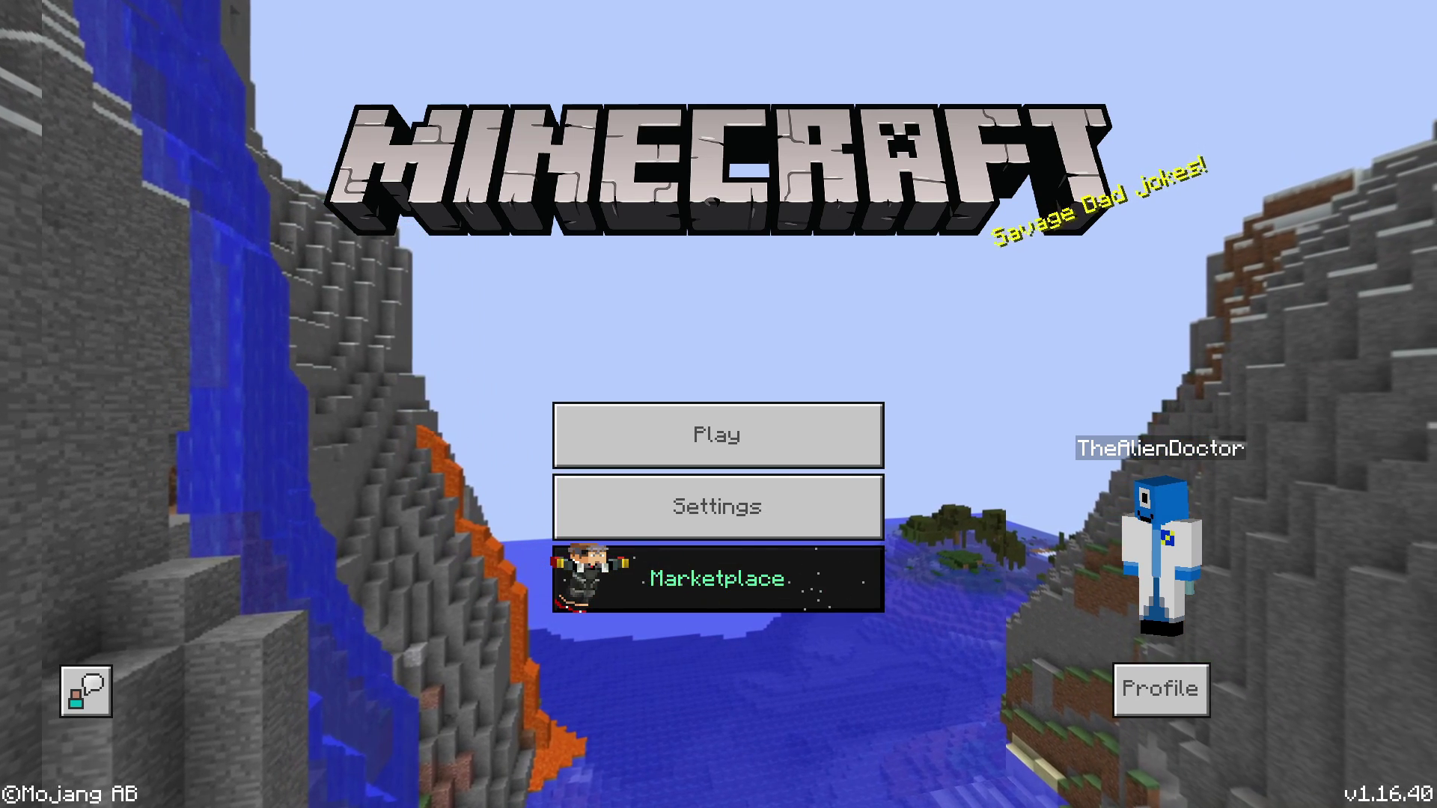
View the Pano Selector's resolution option in the global resources and return to the main menu.
click(717, 507)
click(279, 682)
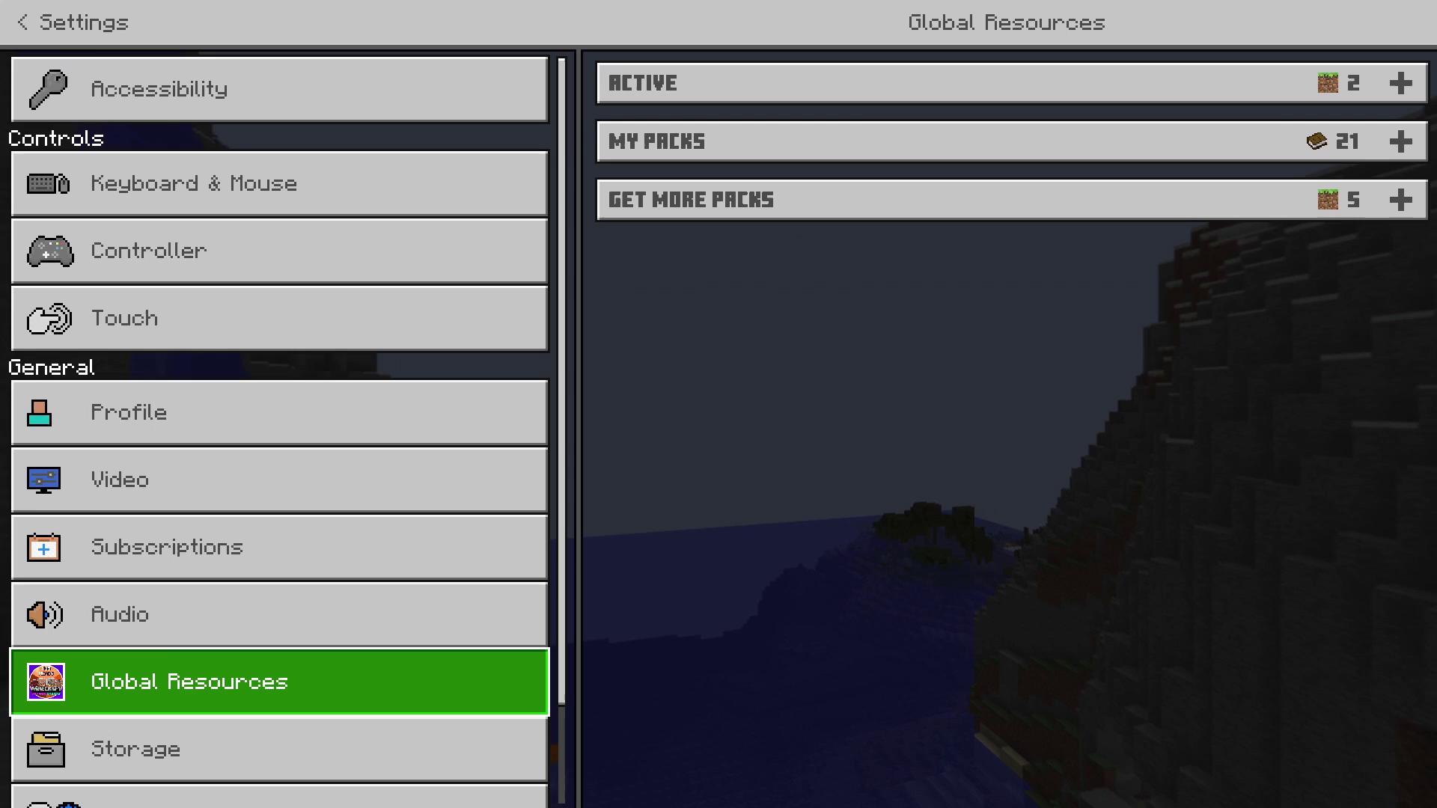
click(1011, 82)
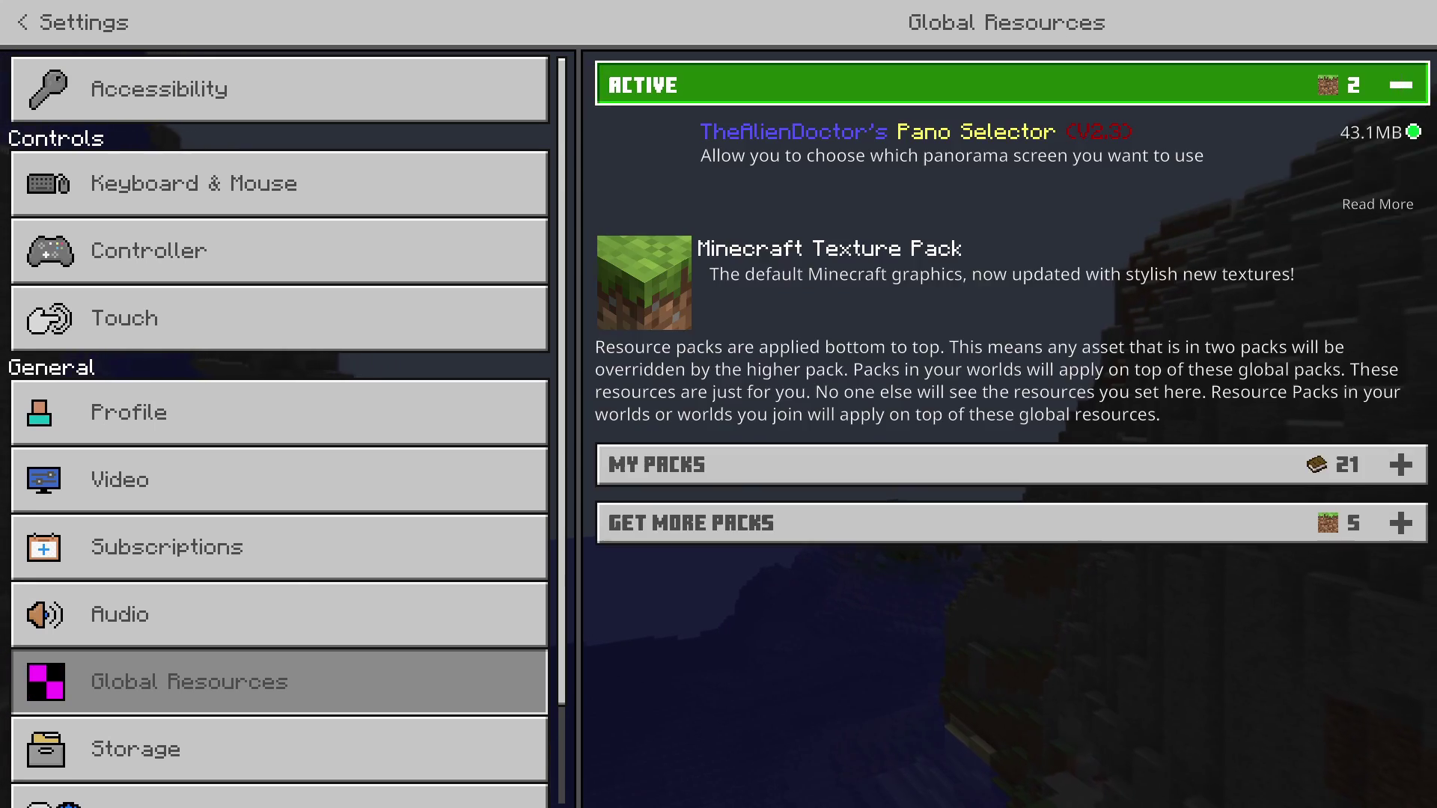
click(1011, 161)
click(1355, 249)
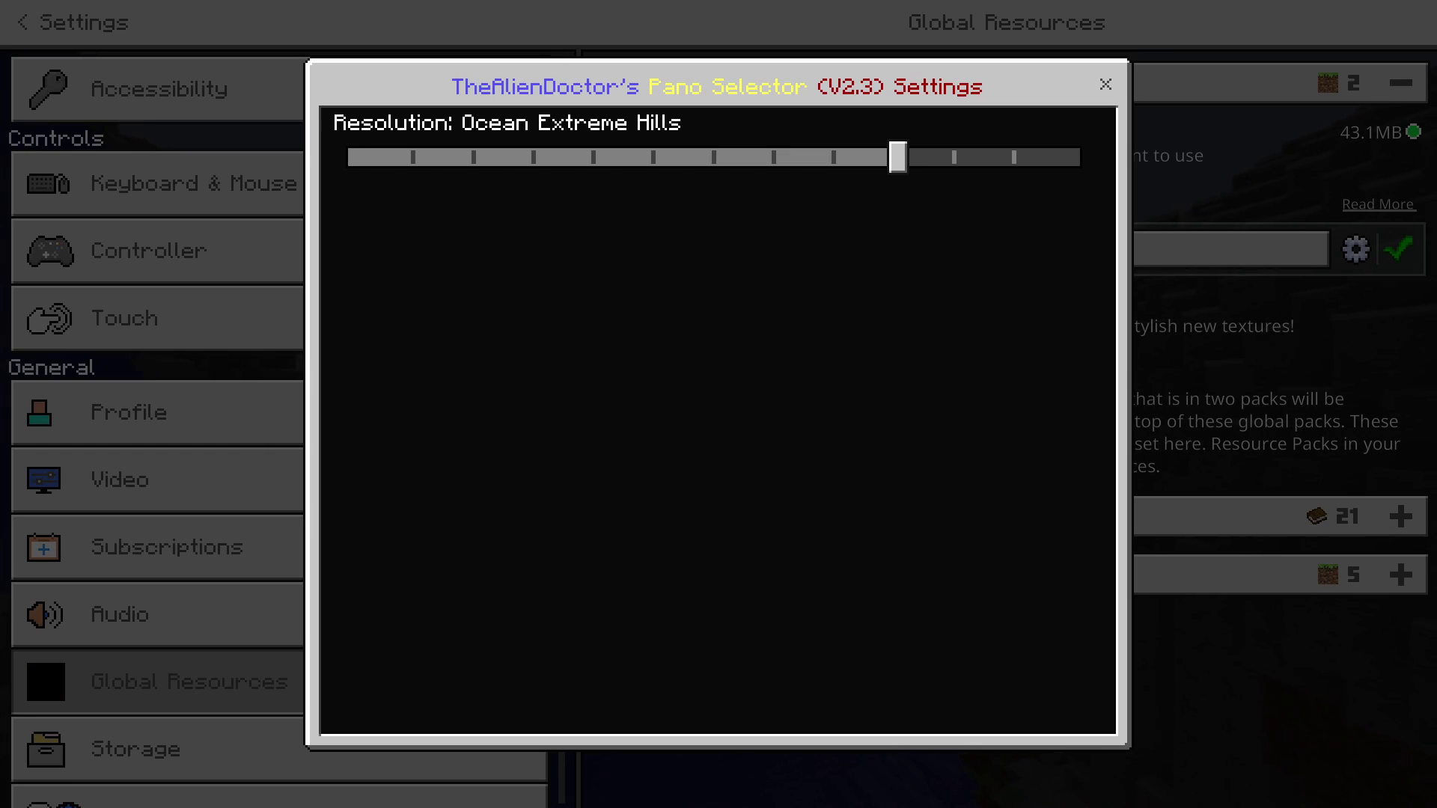
key(Escape)
key(Escape)
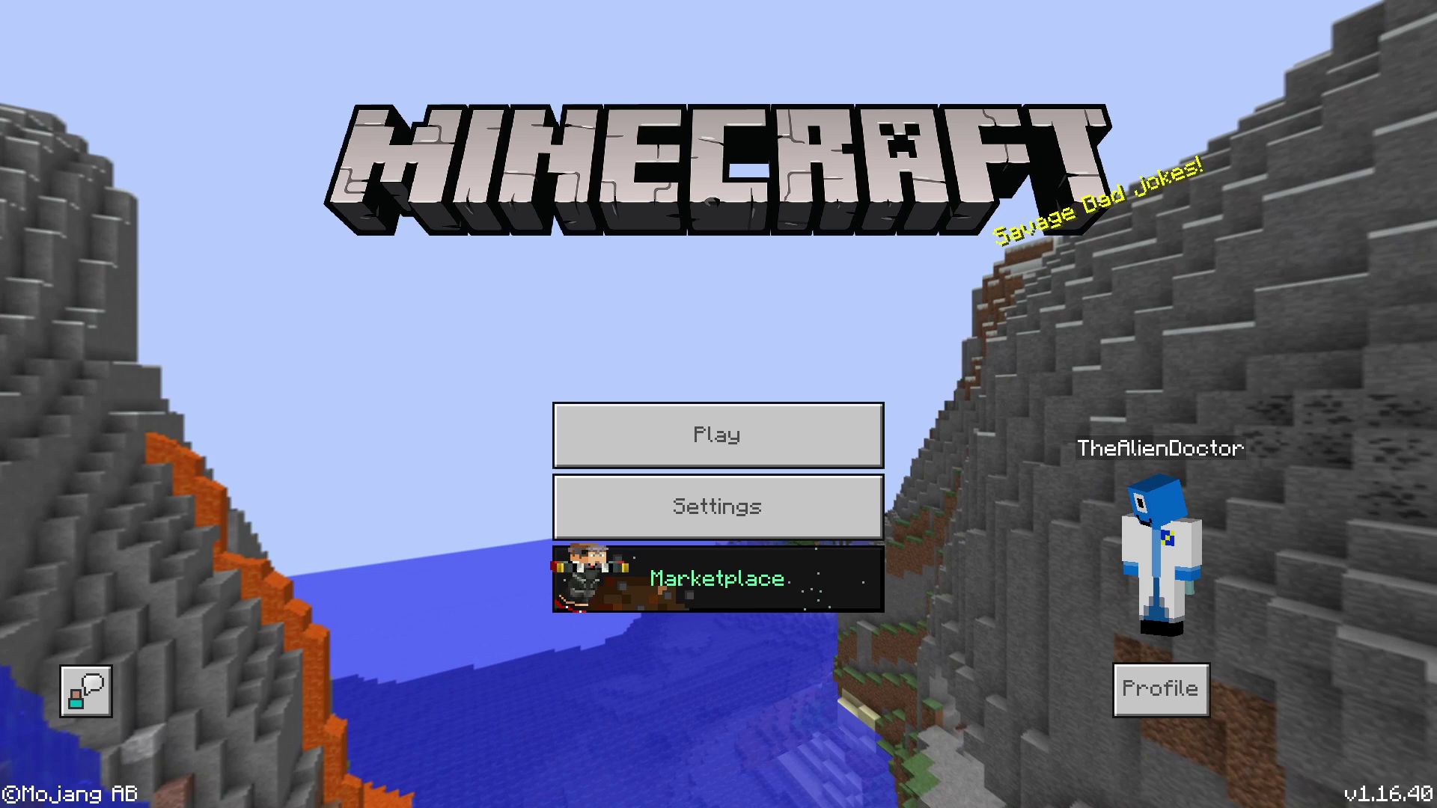
Set the Pano Selector's resolution option to Lakeside Sunset in the global resources and close the pack's settings.
key(Down)
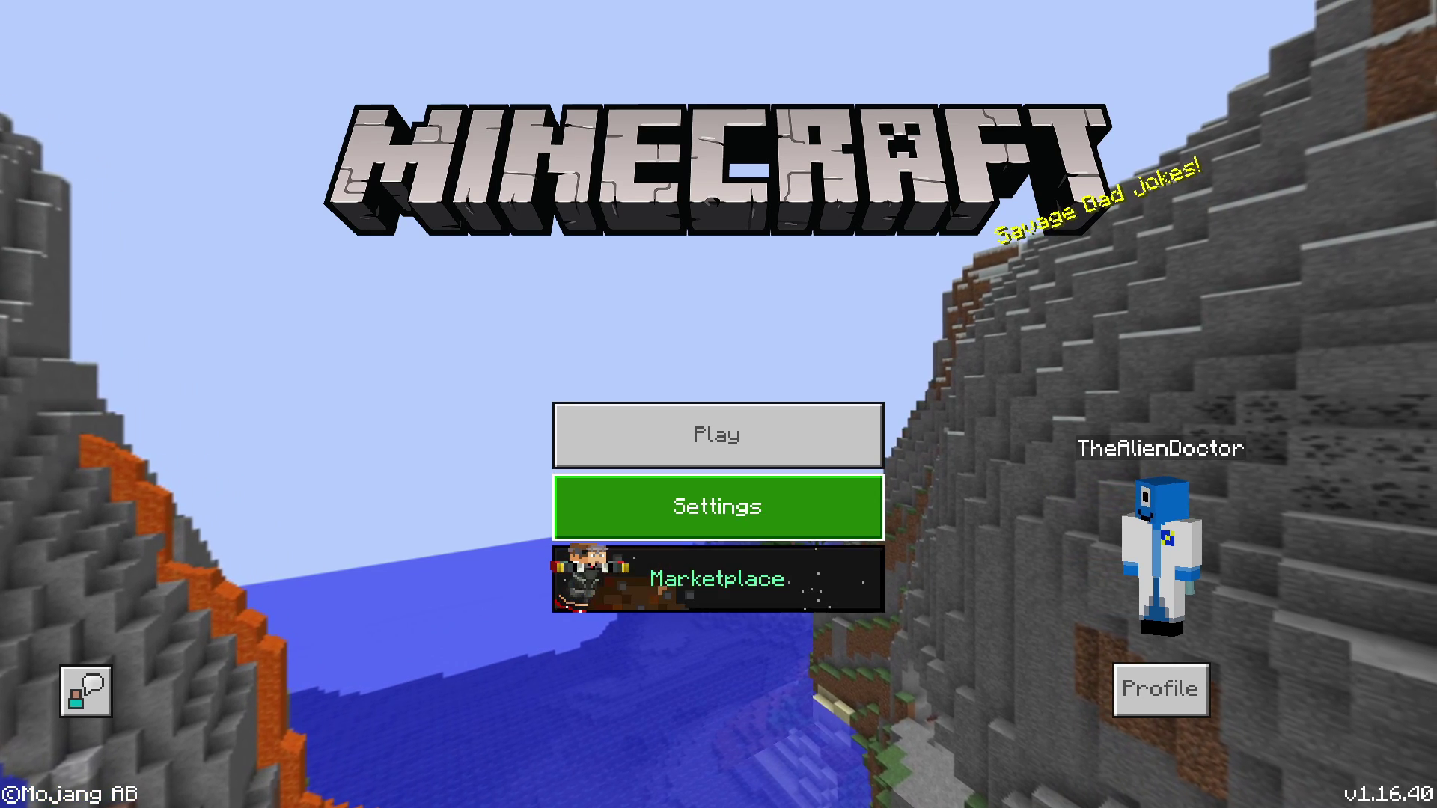
key(Return)
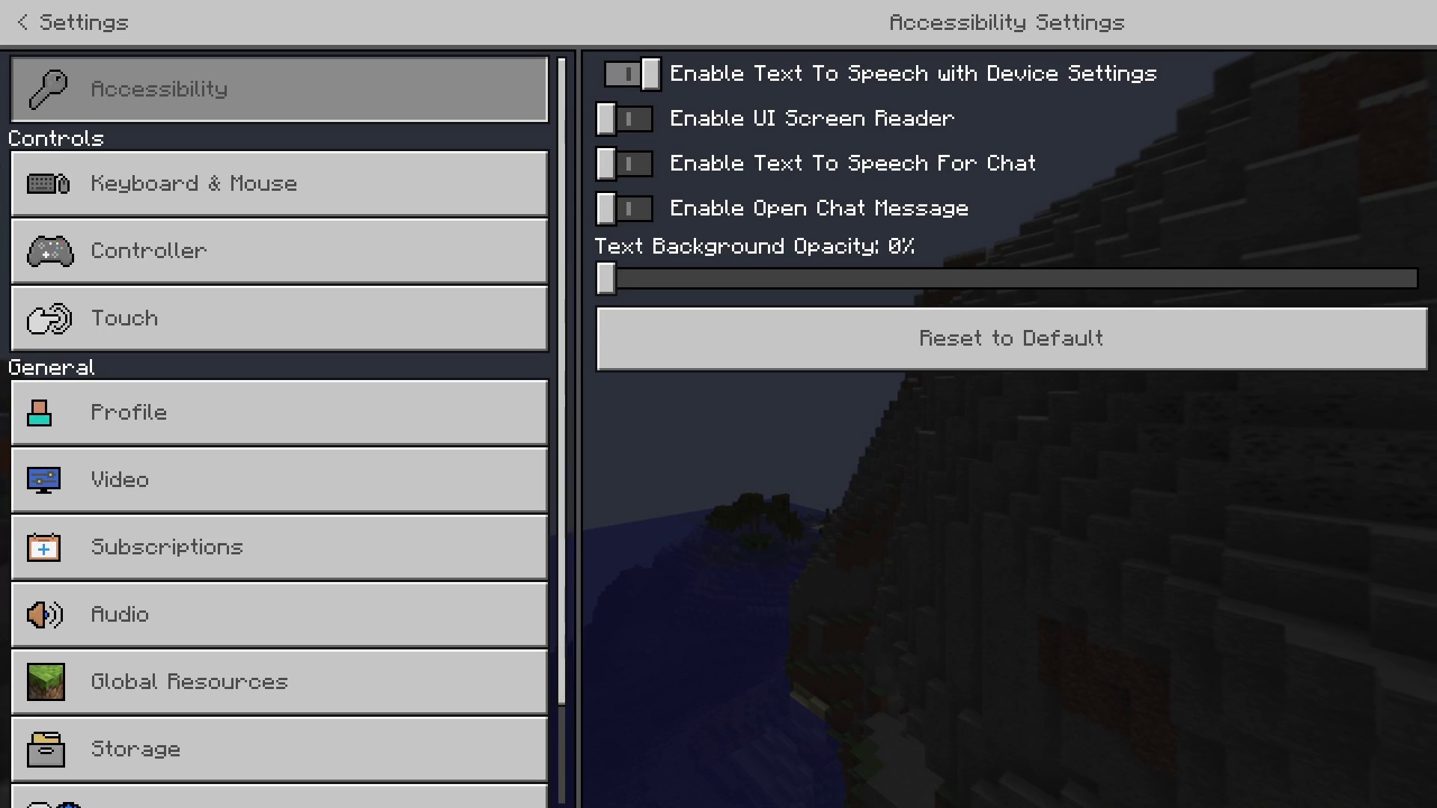
key(Down)
key(Down)
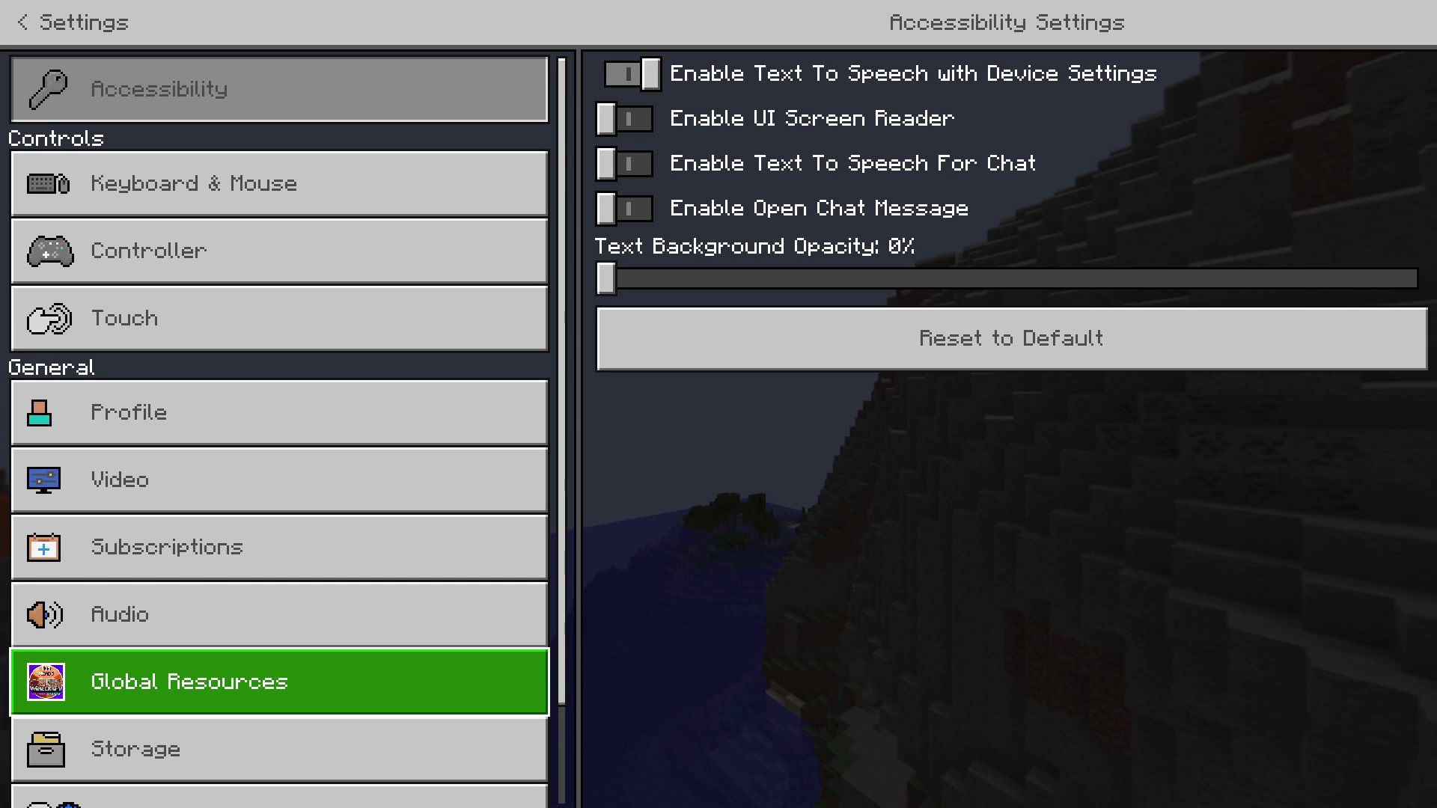
key(Return)
key(Up)
key(Up)
key(Up)
key(Down)
key(Down)
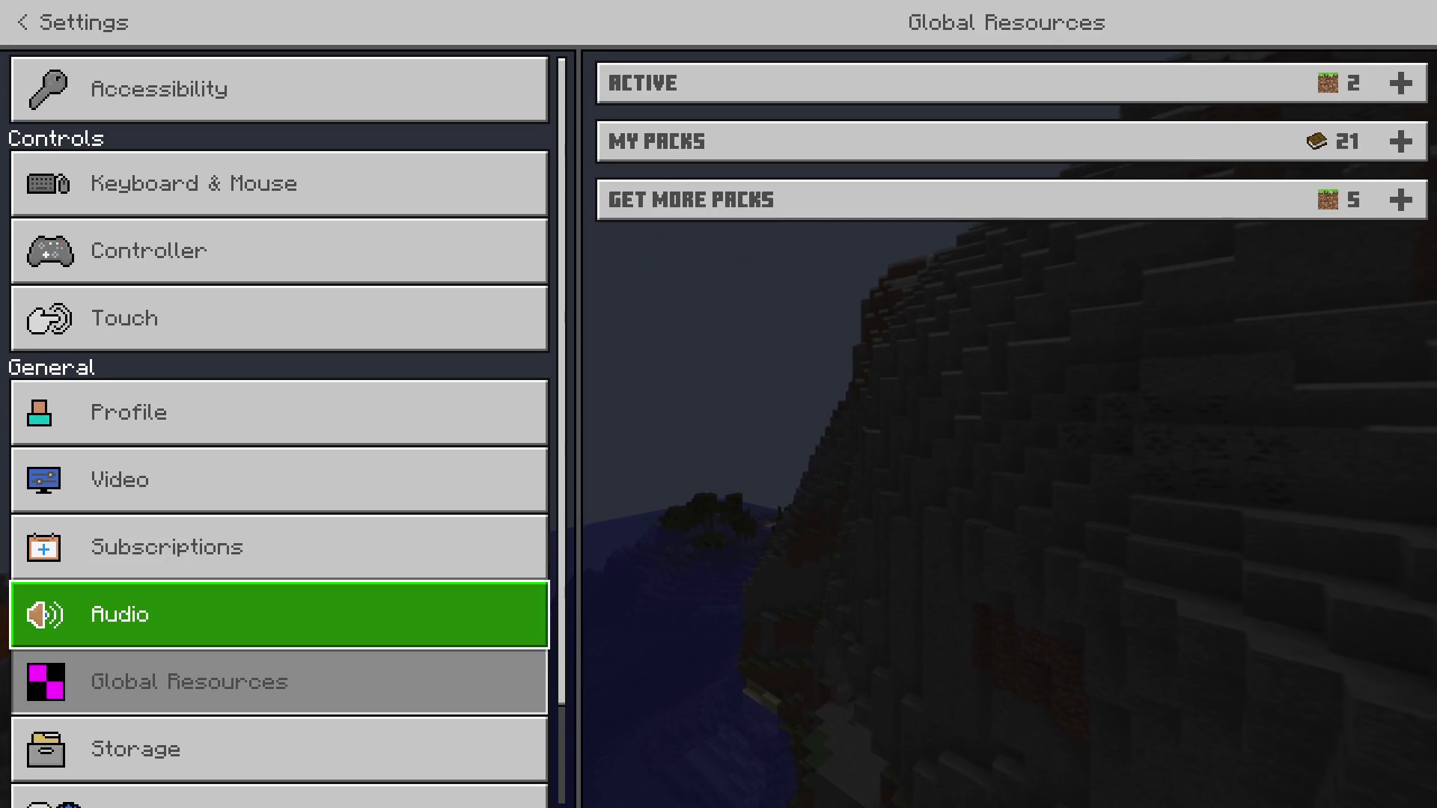
key(Right)
key(Return)
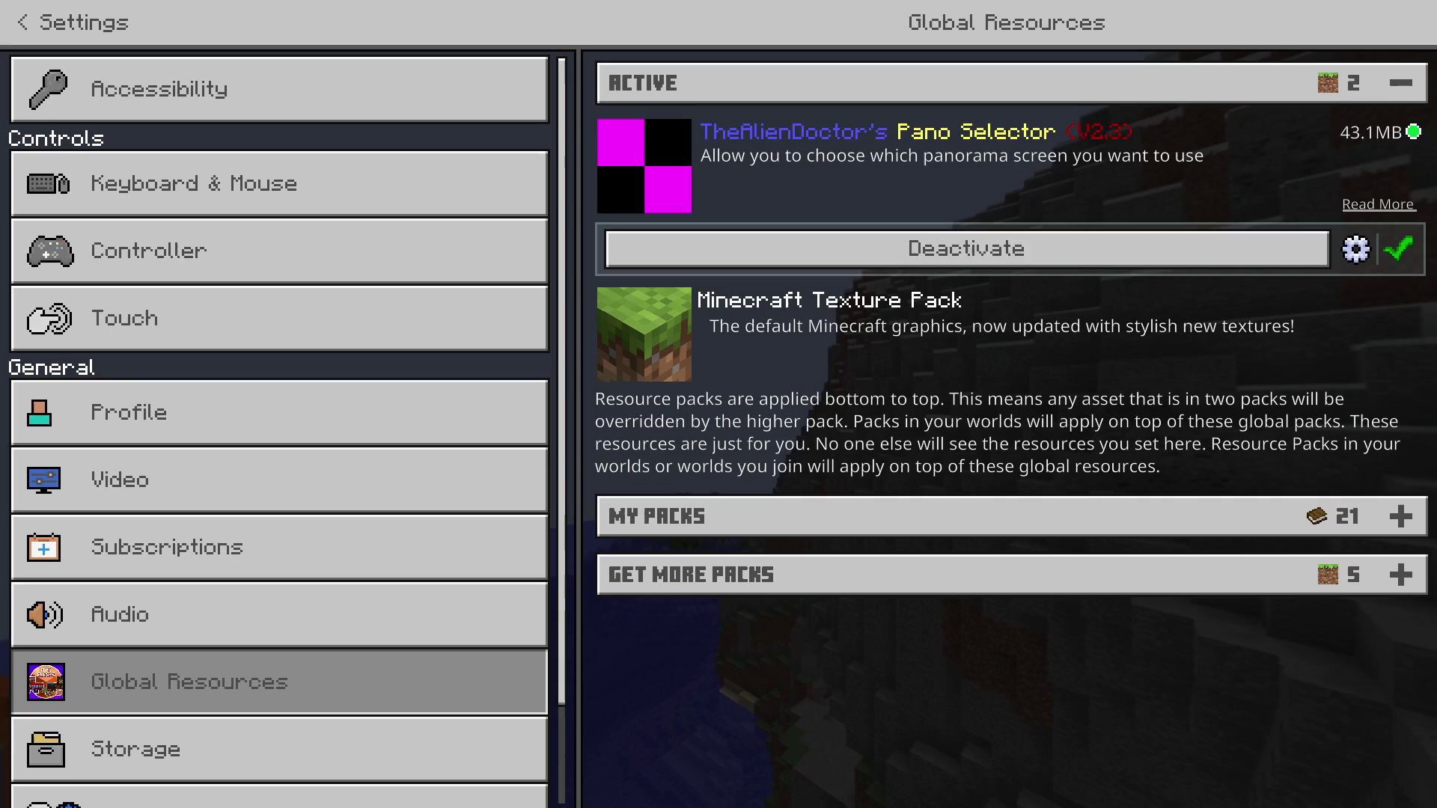
key(Return)
key(Down)
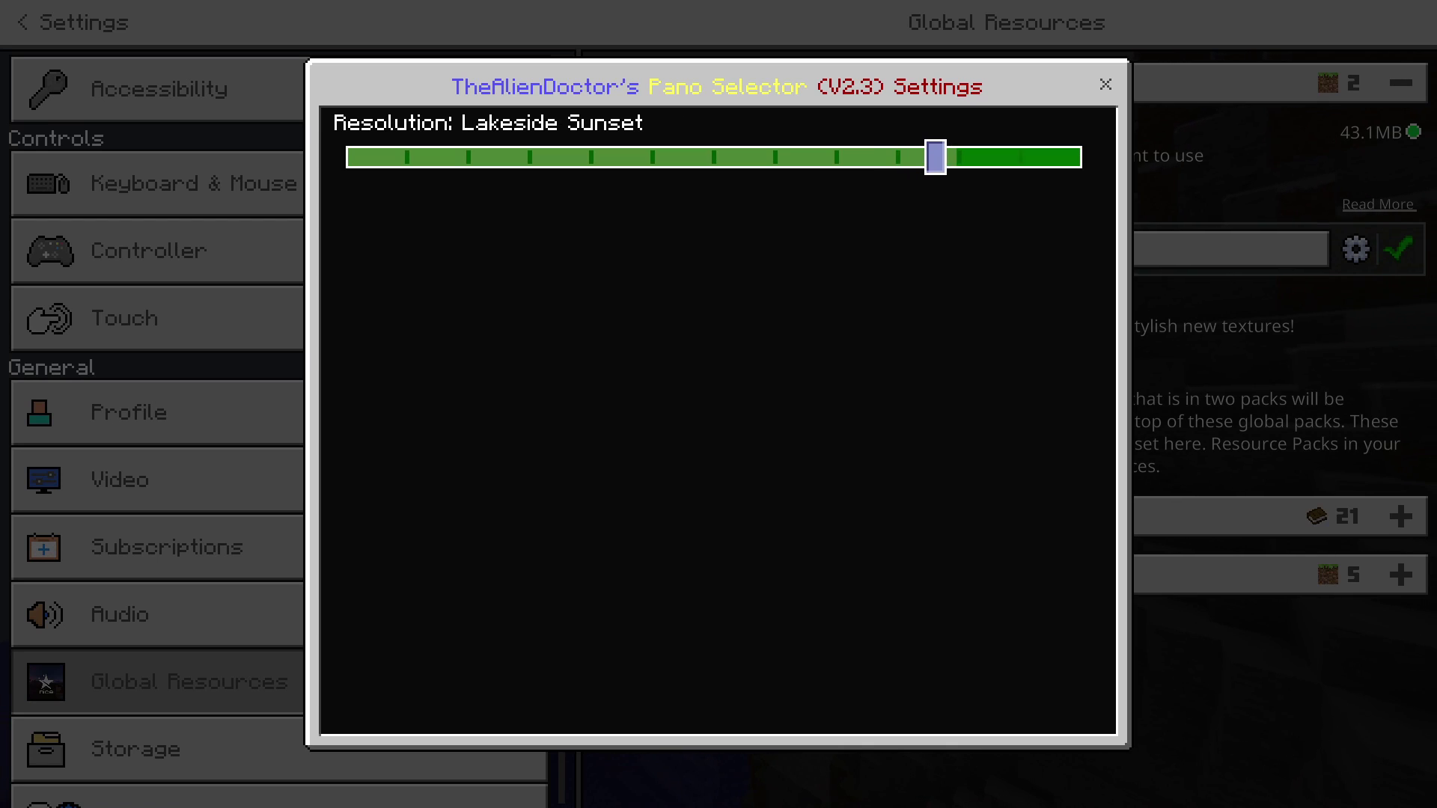
key(Up)
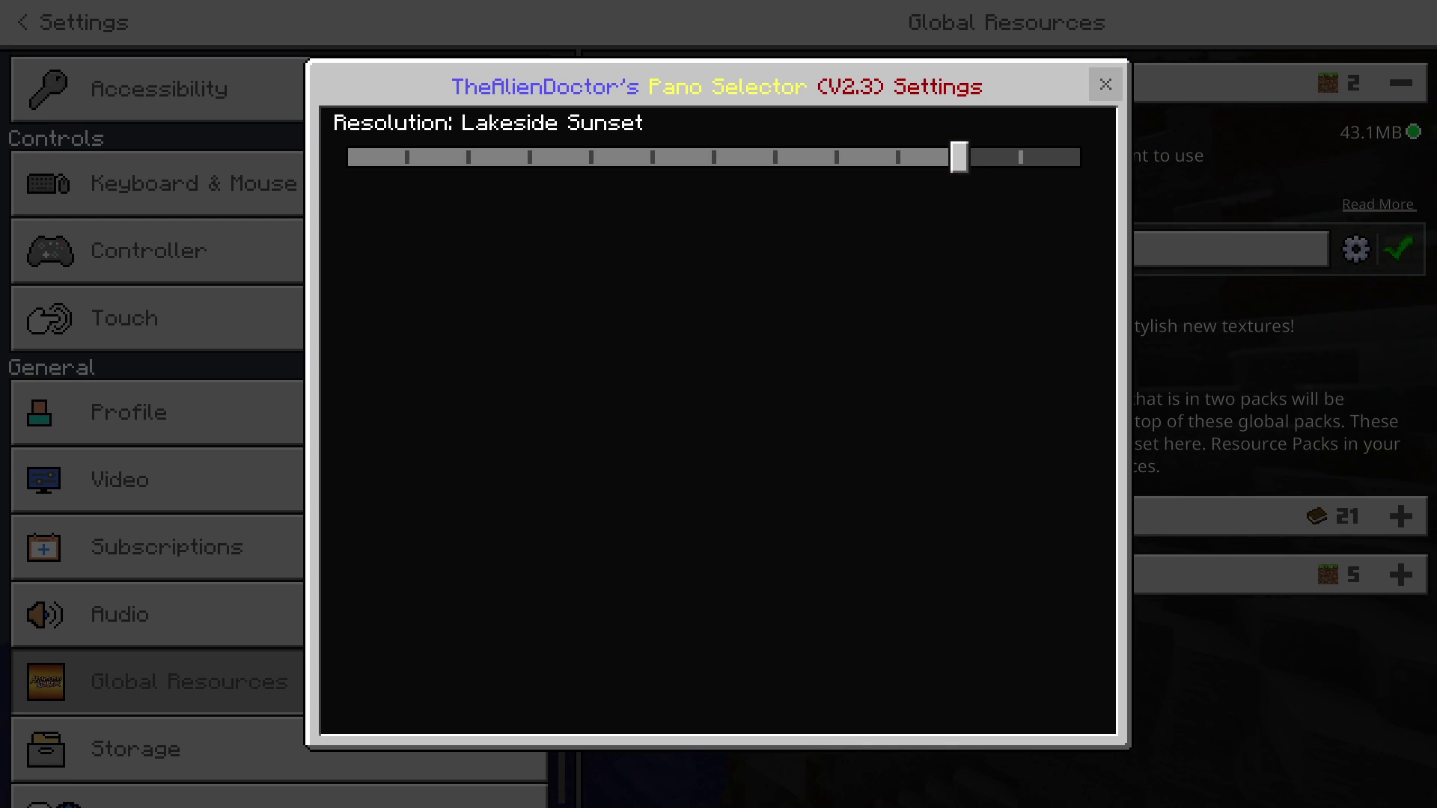
key(Return)
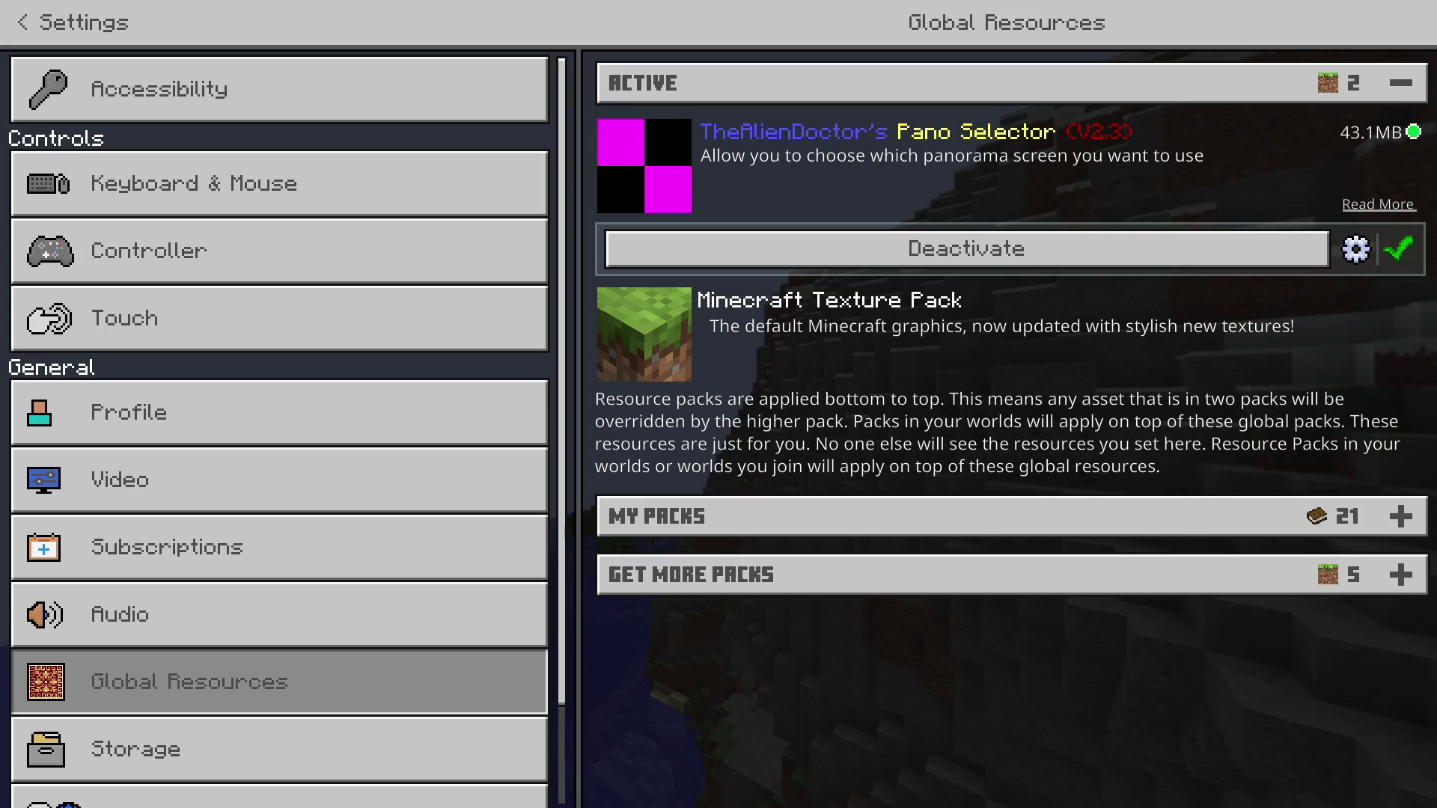
Activate the Better Netherite pack from the owned packs and return to the main menu to reload the resources.
key(Return)
key(Down)
key(Down)
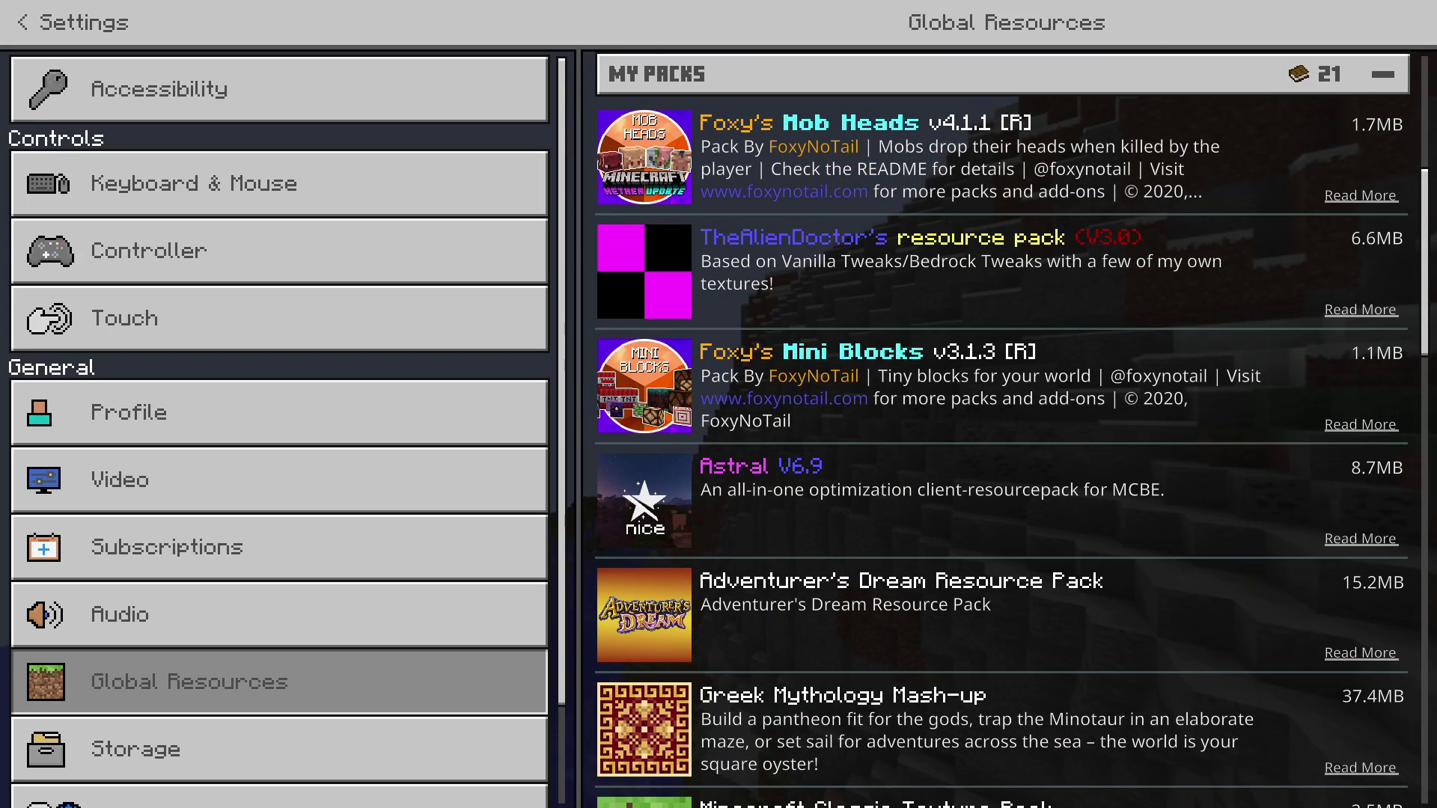
key(Down)
key(Down)
key(Down)
key(Down)
key(Down)
key(Down)
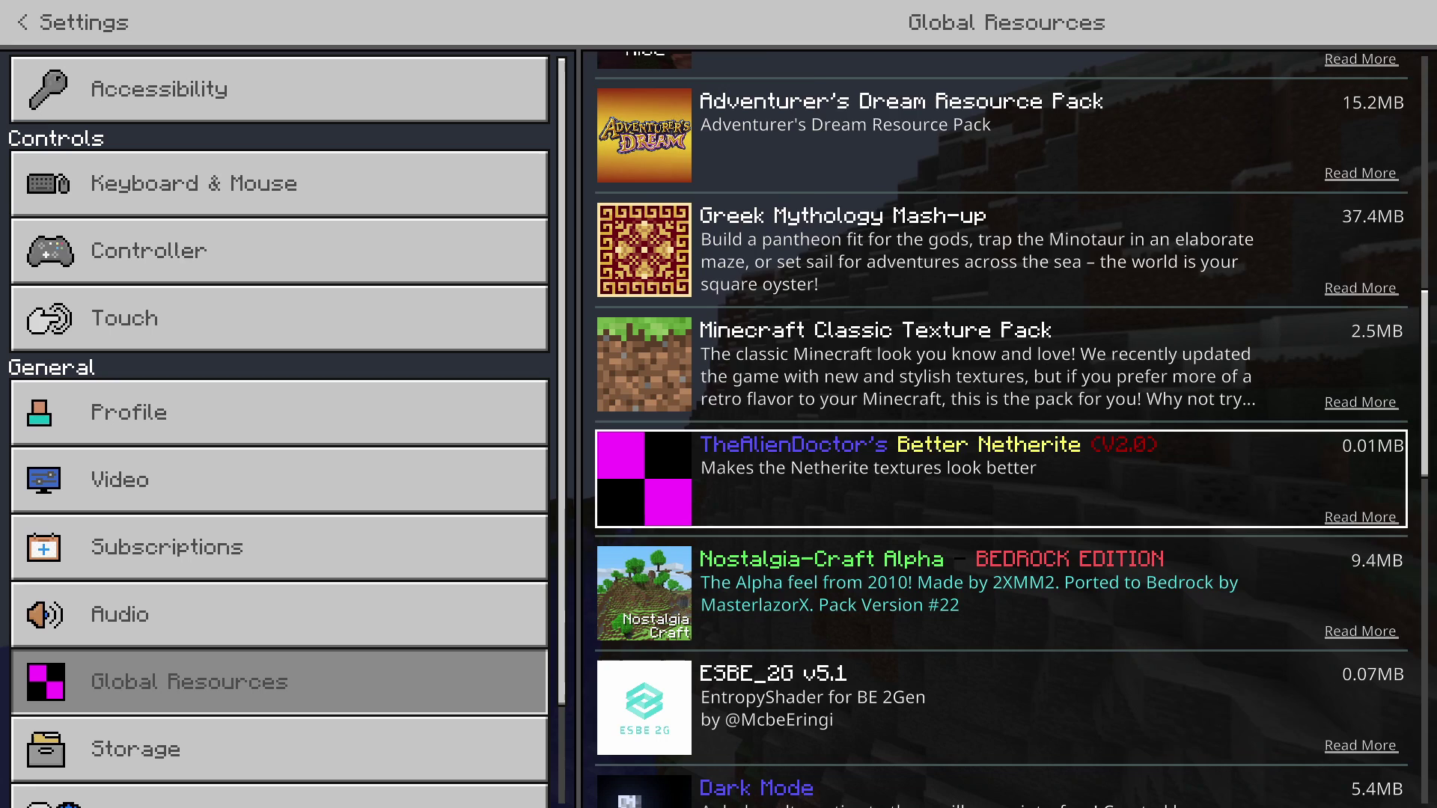
key(Return)
key(Return)
key(Escape)
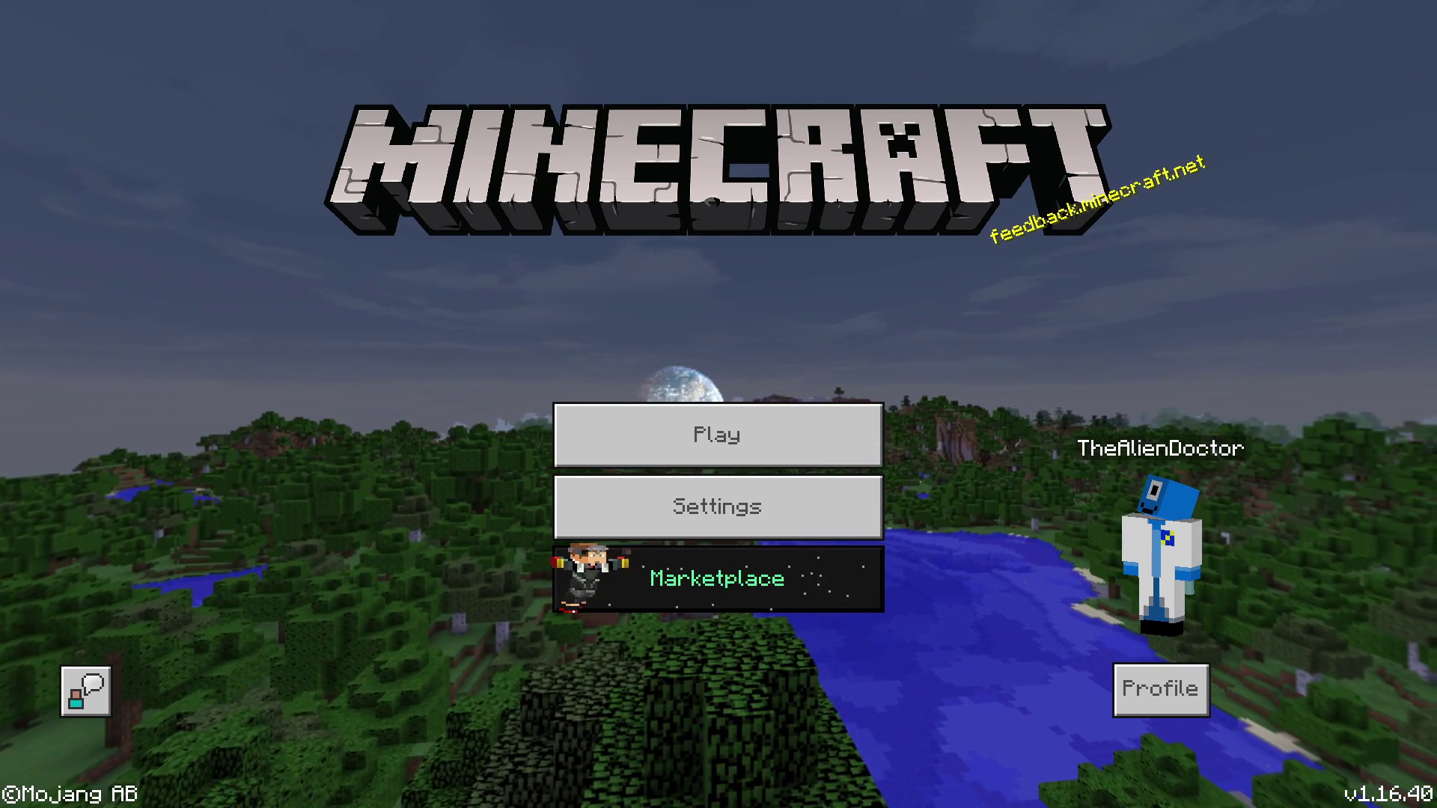
key(Down)
key(Down)
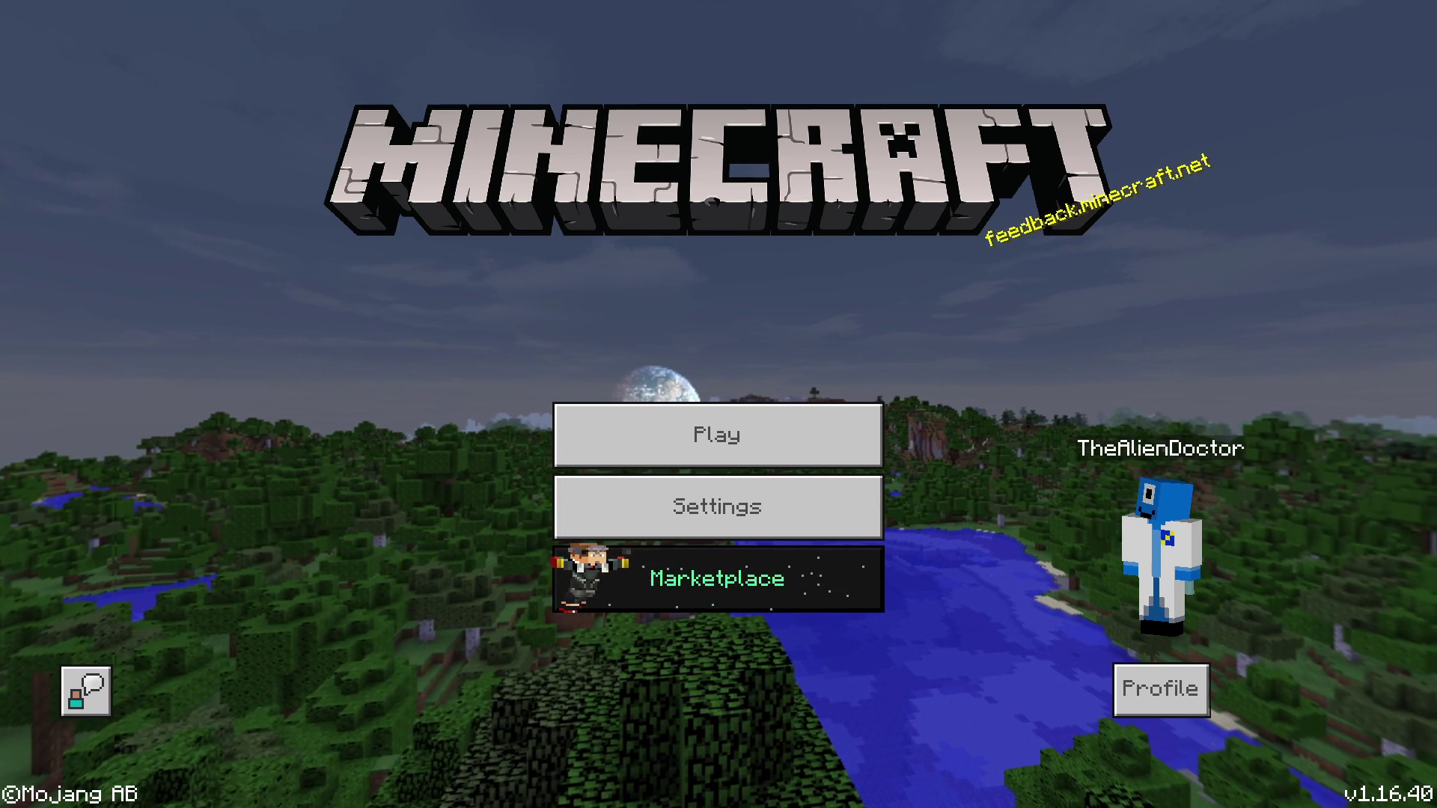
Deactivate the Better Netherite pack among the active global resources.
key(Return)
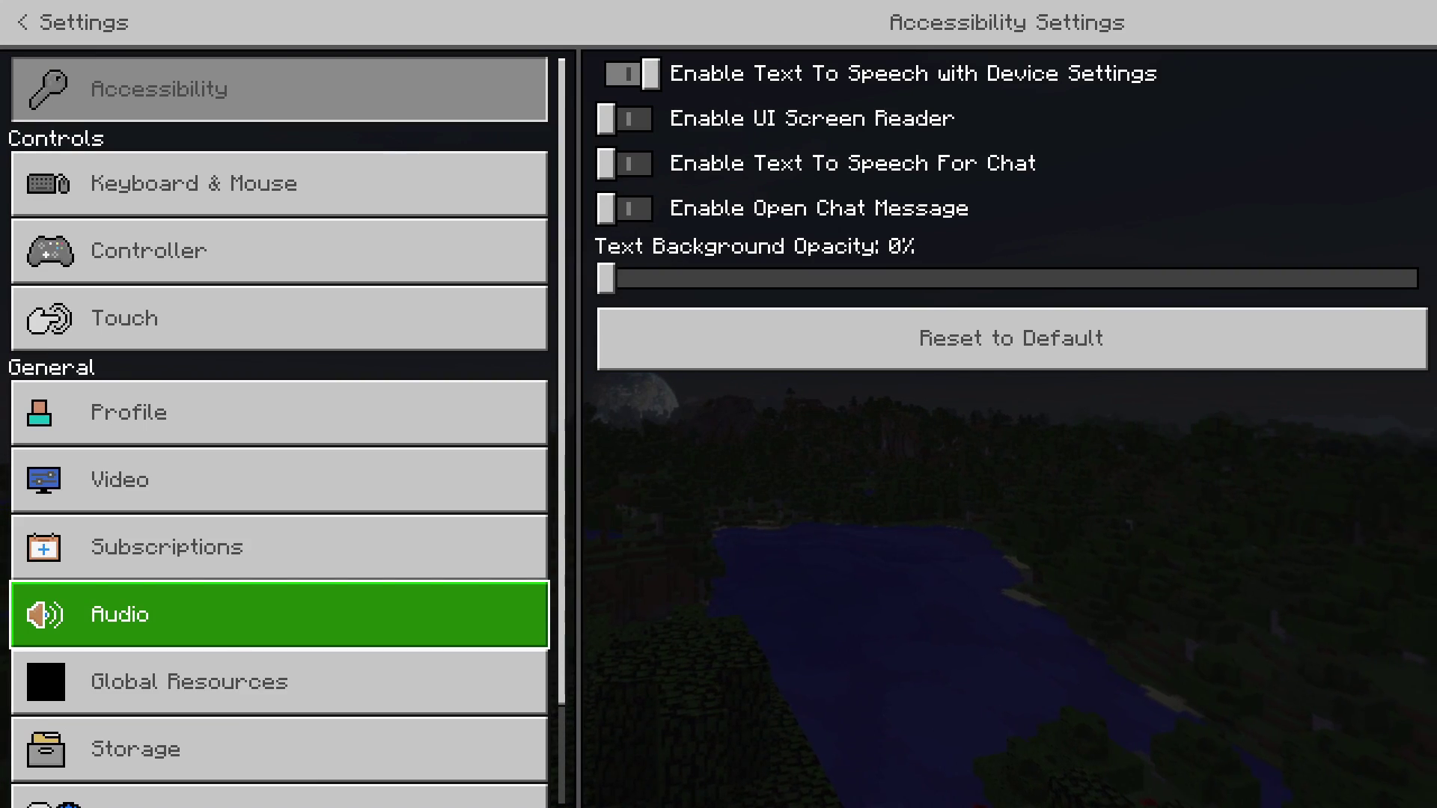
click(279, 682)
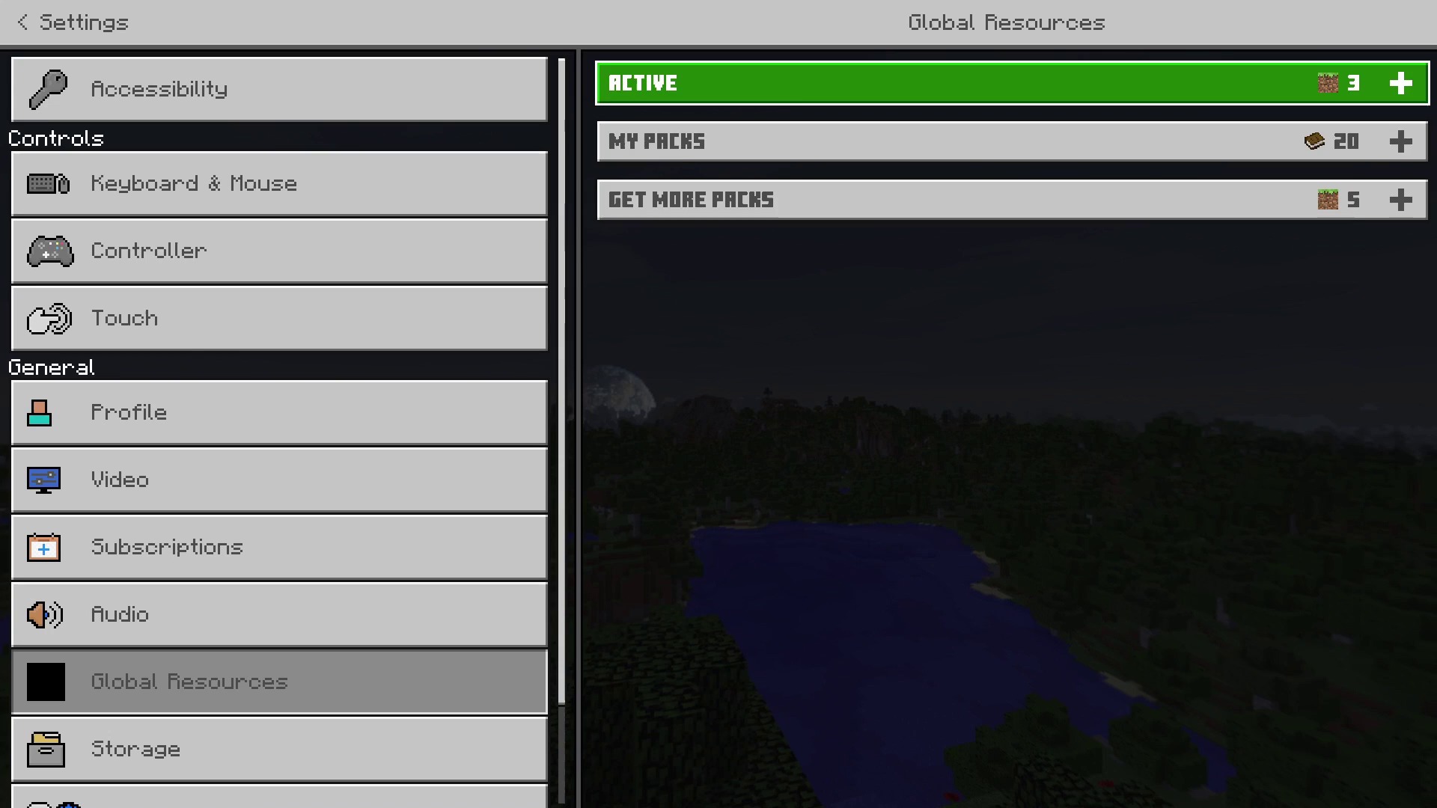
click(1011, 83)
click(1010, 166)
click(966, 249)
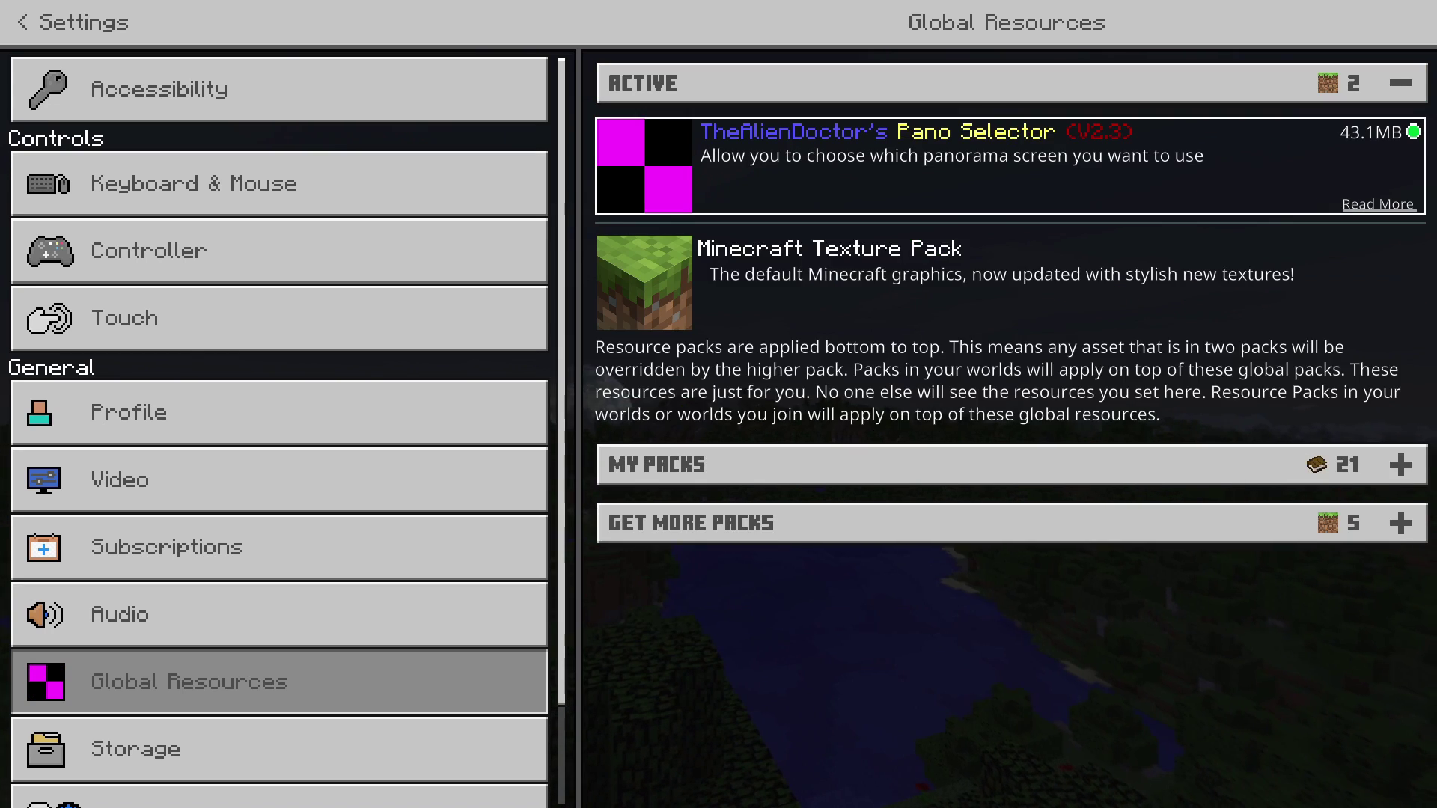
Set the Pano Selector's resolution option to Underground Lava Pool and return to the main menu to reload the resources.
click(1011, 166)
click(1356, 248)
key(Down)
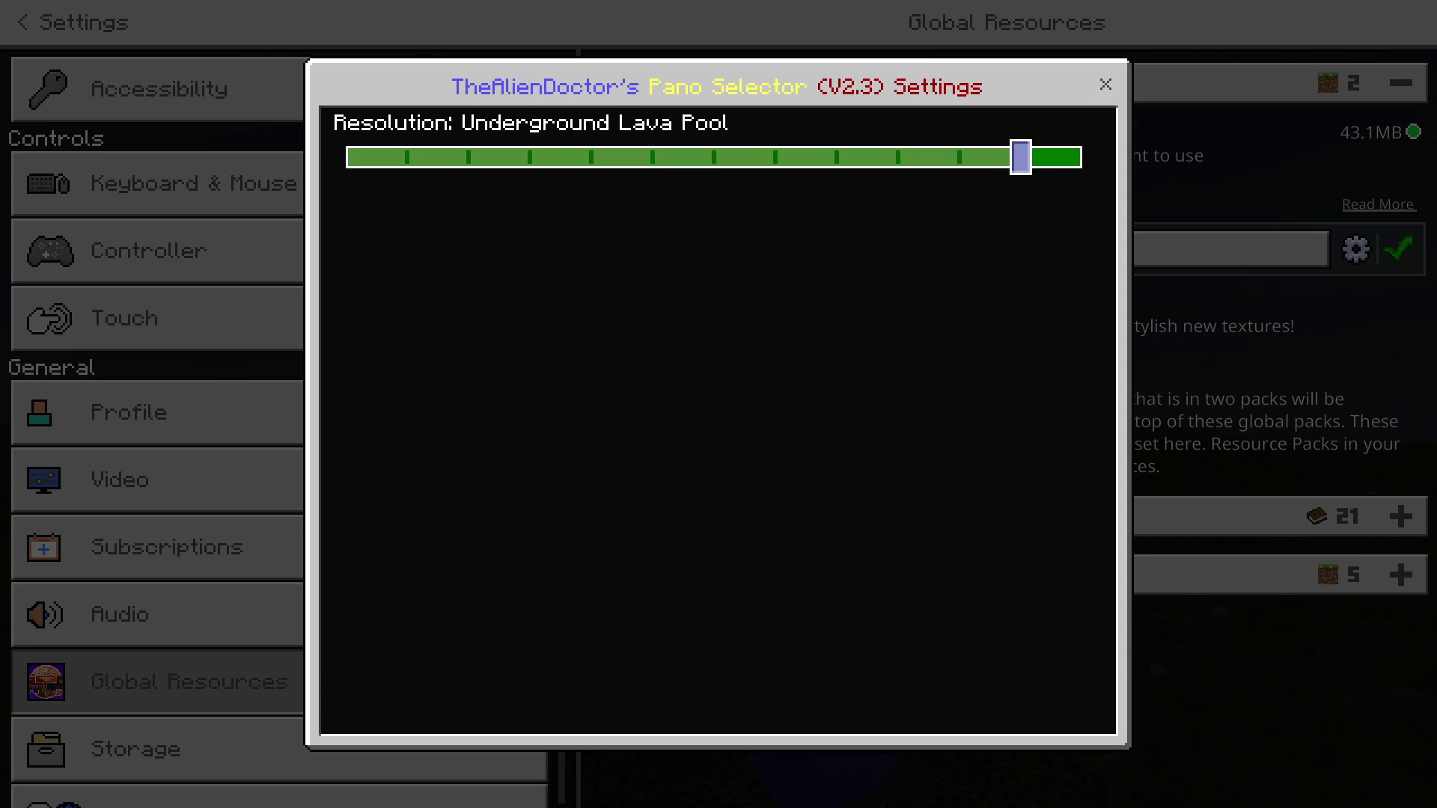
key(Up)
key(Return)
key(Escape)
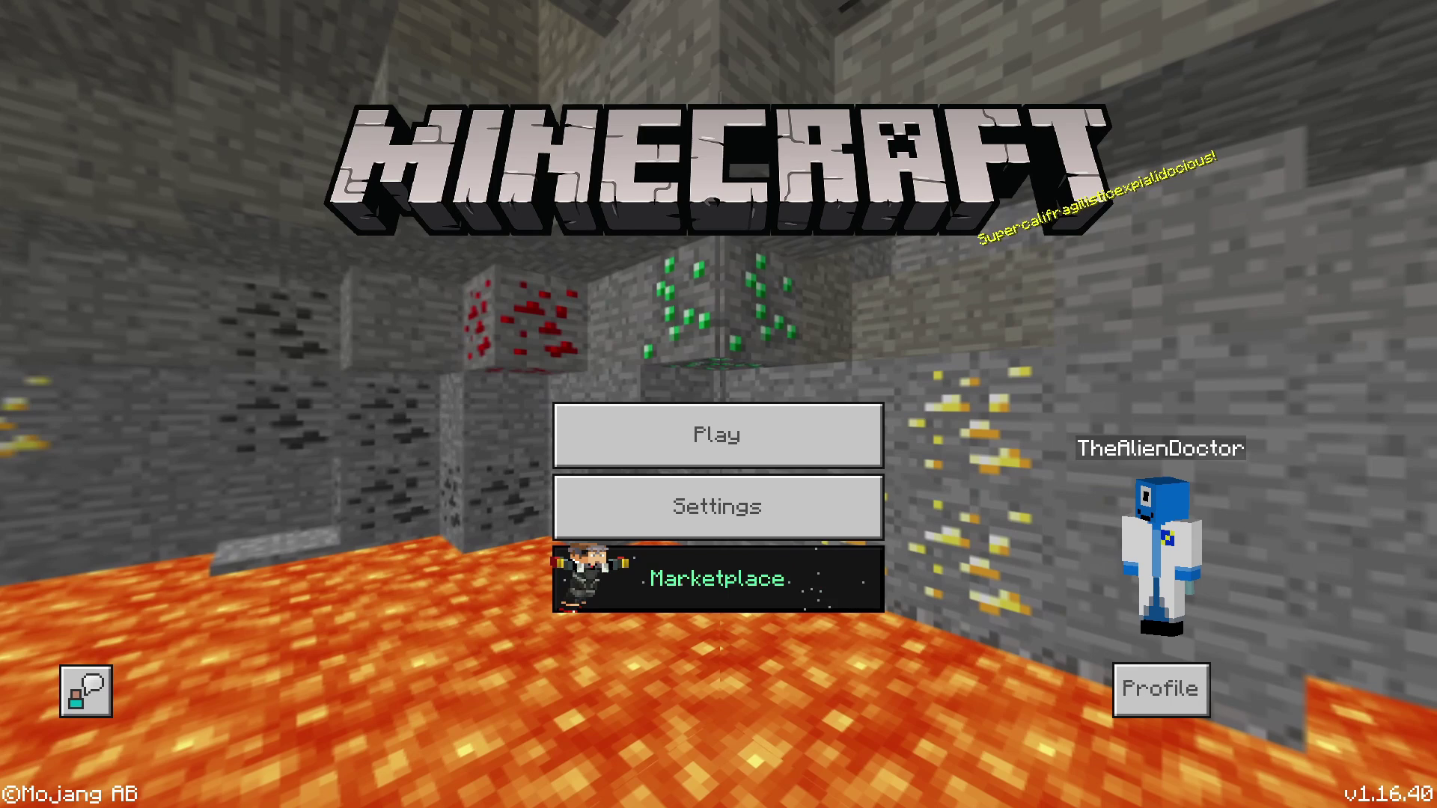
Open the Pano Selector's settings from the active global resources.
click(717, 507)
click(280, 682)
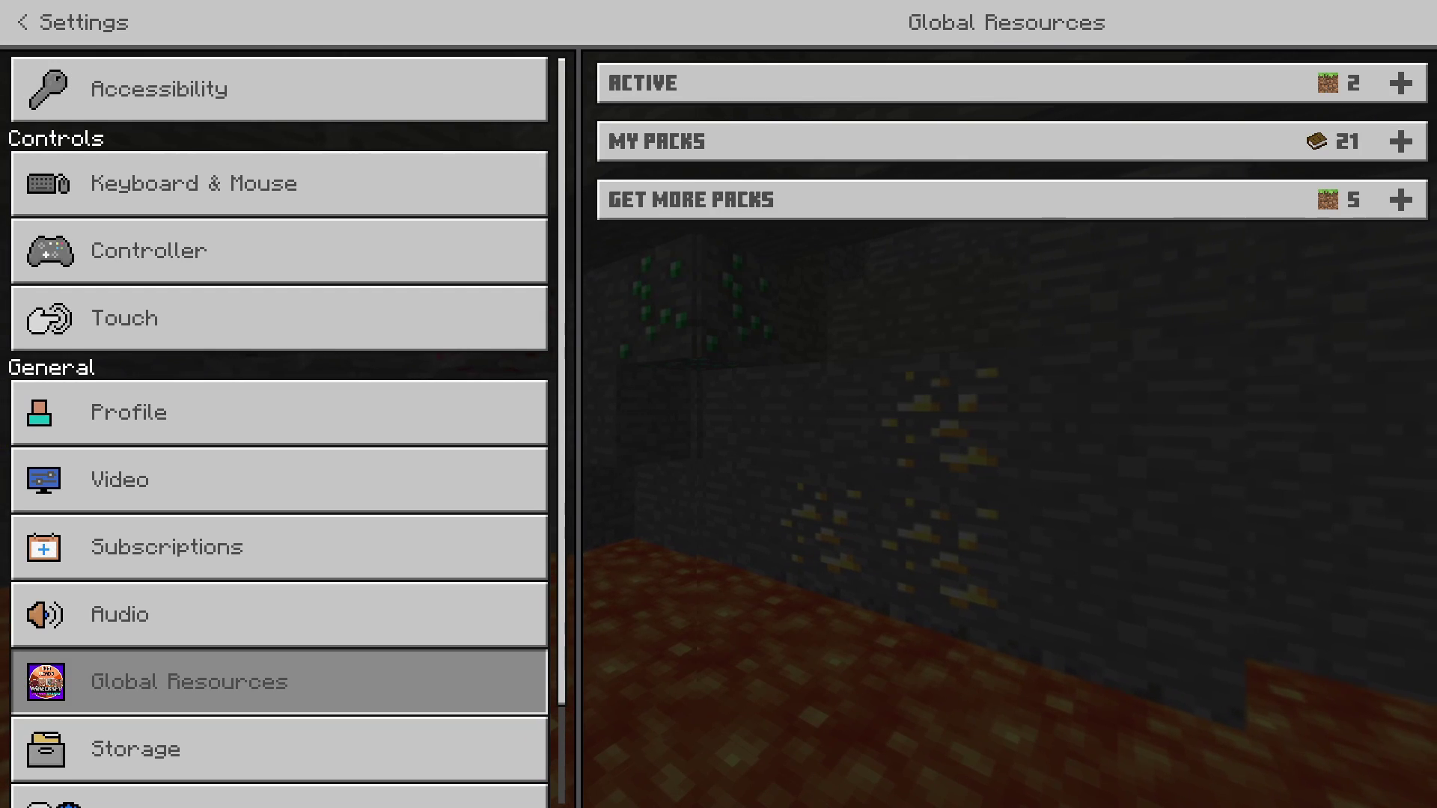
click(1011, 82)
key(Return)
key(Right)
key(Return)
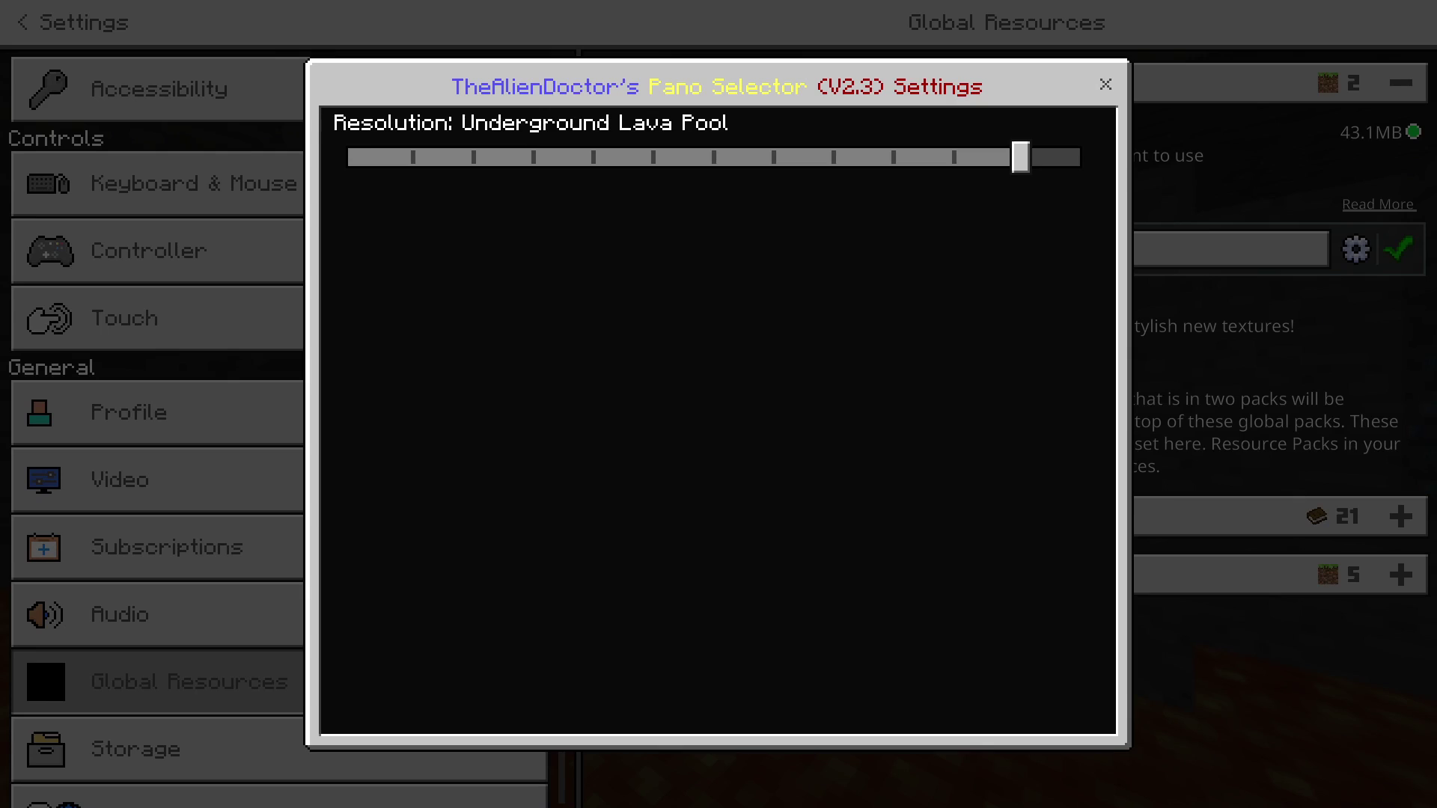
Browse the Pano Selector's resolution options, including Nether Update [1.16.0], Java Classic, Lakeside Sunset and Ocean Extreme Hills.
drag(1020, 157, 765, 157)
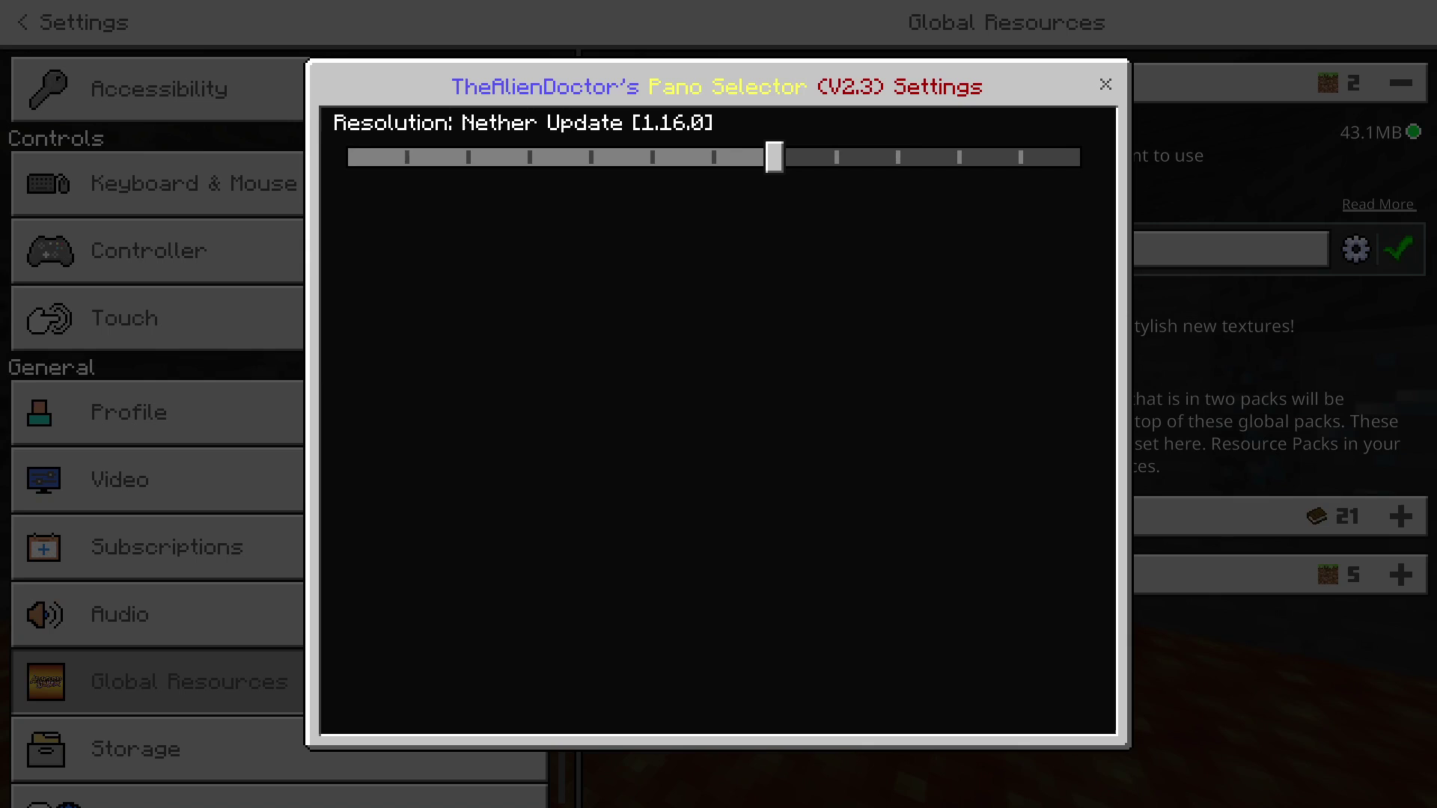
key(Down)
key(Right)
key(Right)
key(Right)
key(Right)
key(Right)
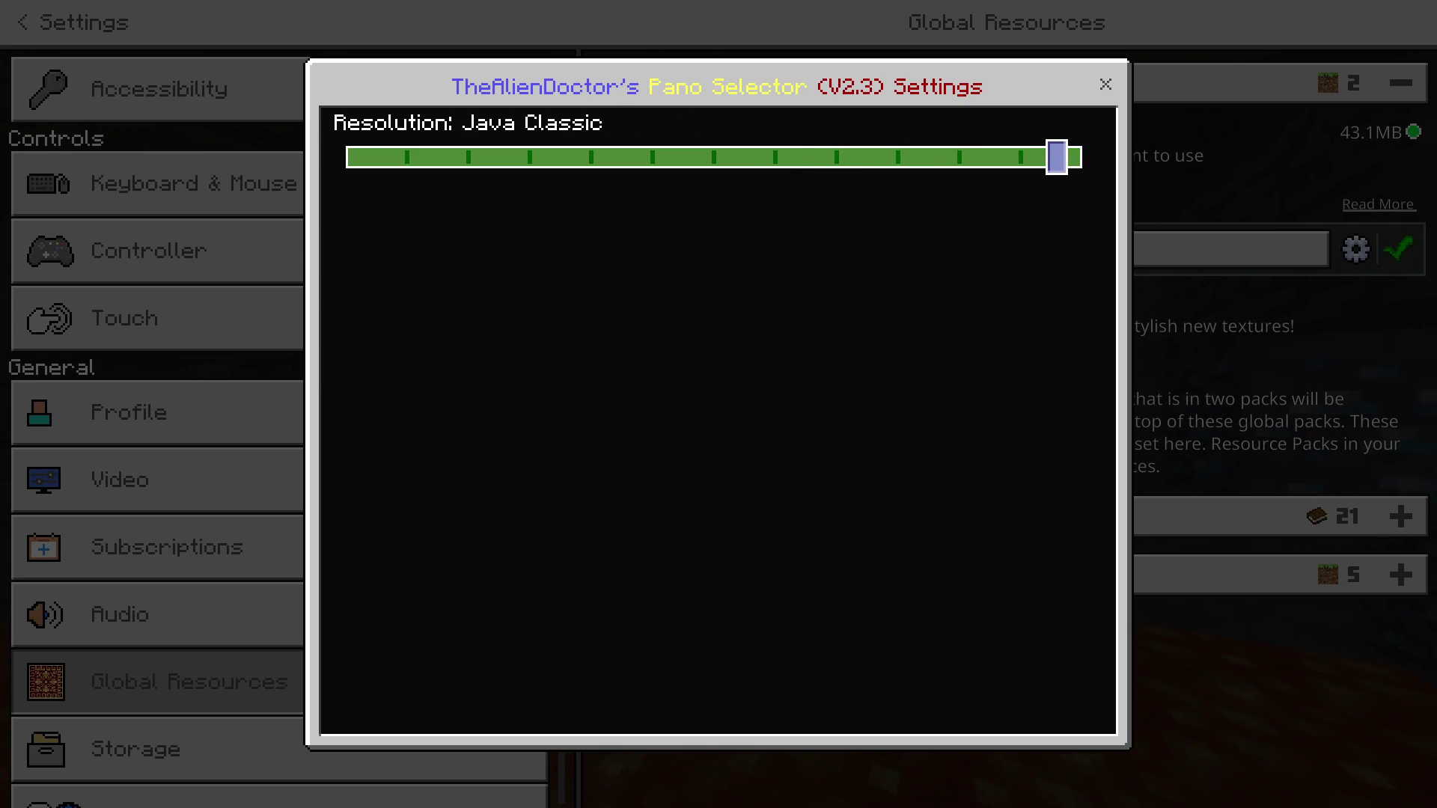
key(Left)
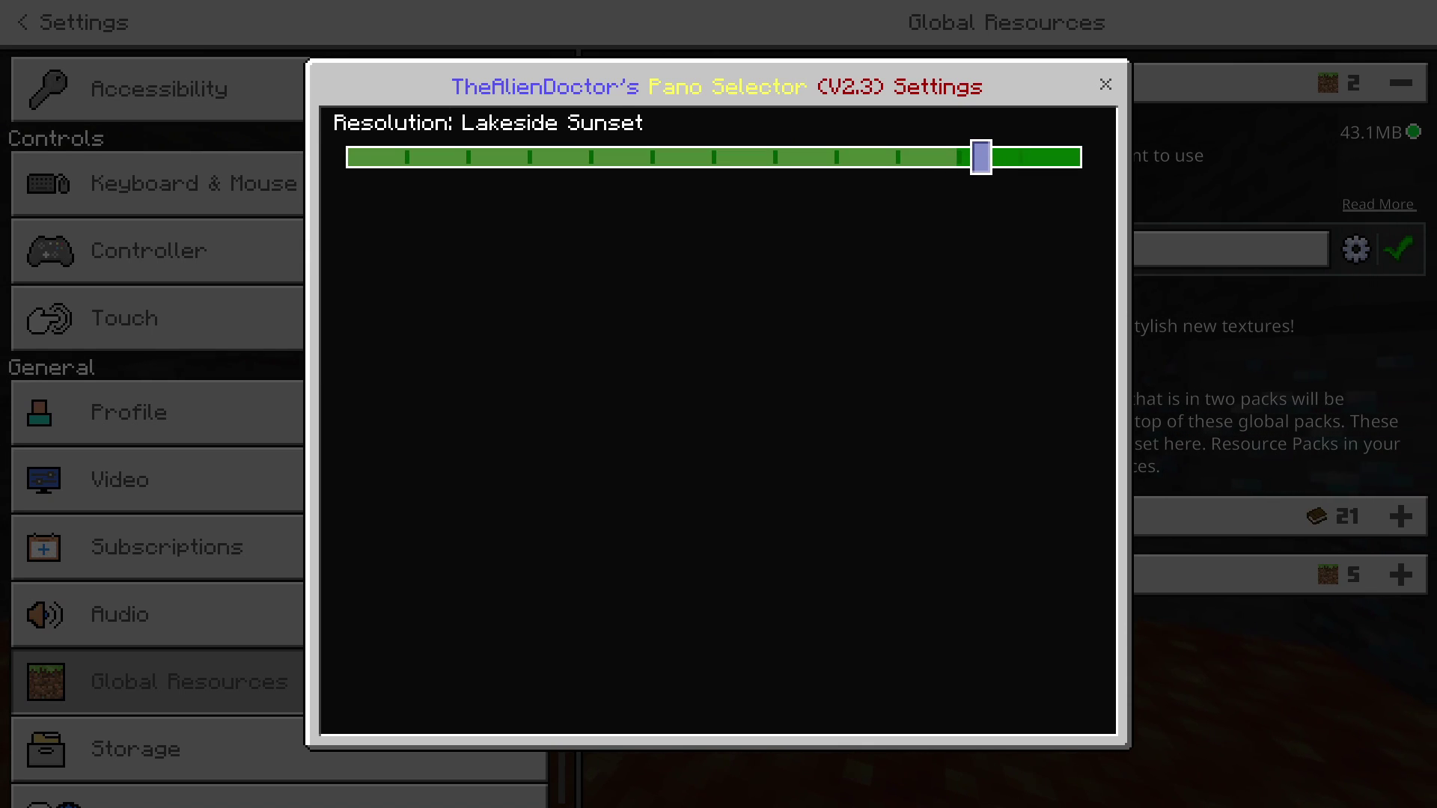
key(Left)
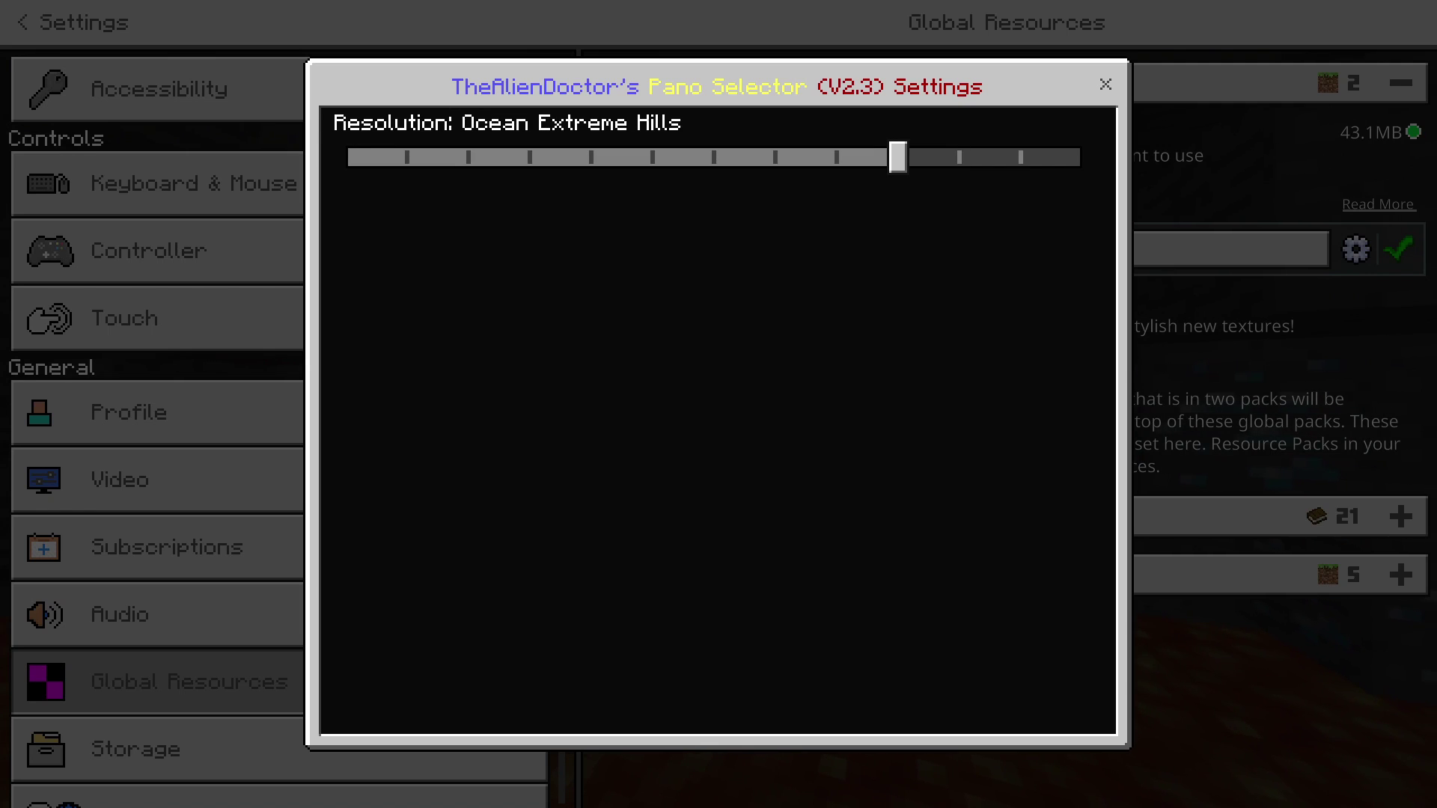
Set the Pano Selector's resolution option to Orignal PE Pano [PE Alpha 0.7.3], collapse the pack entry and return to the main menu.
drag(897, 157, 371, 156)
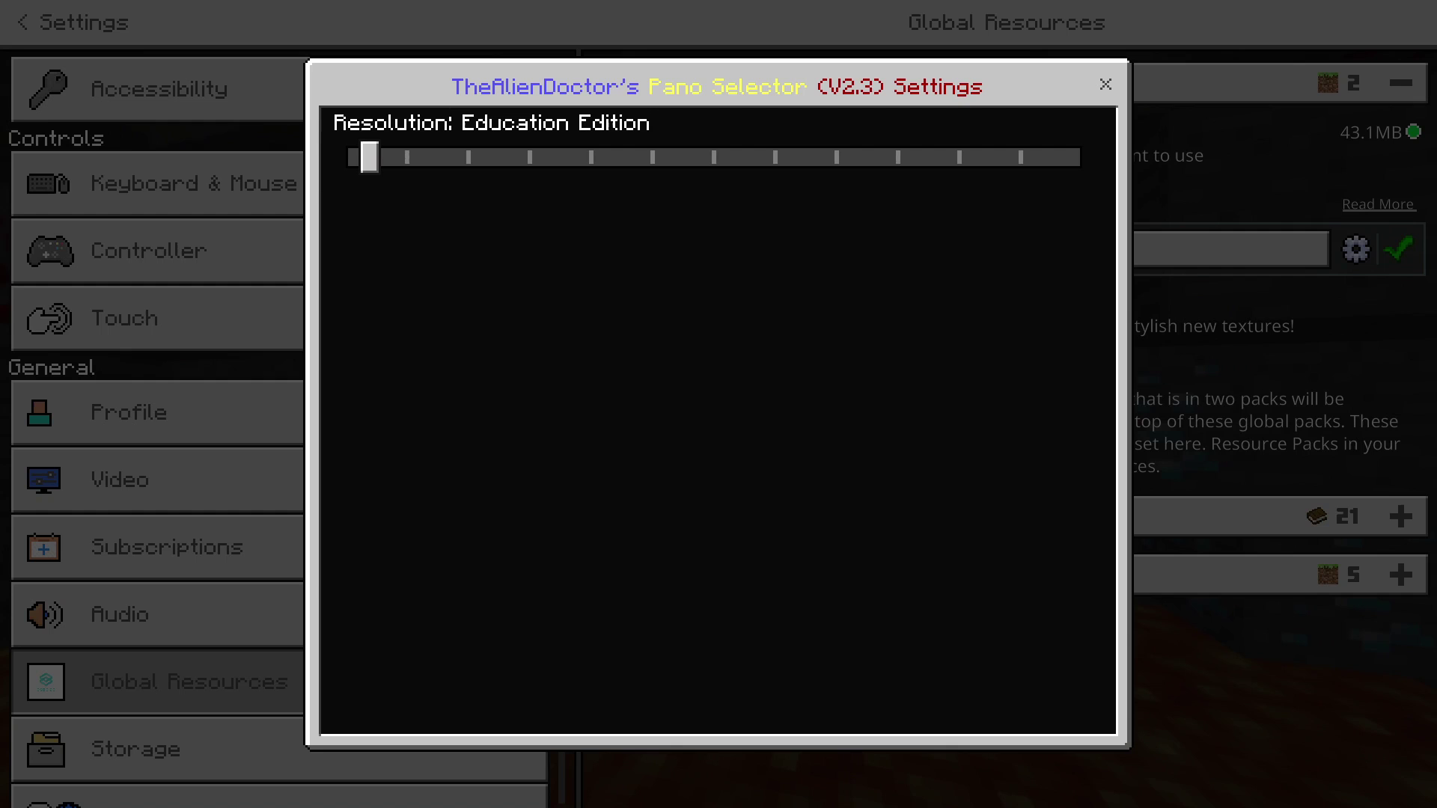
key(Right)
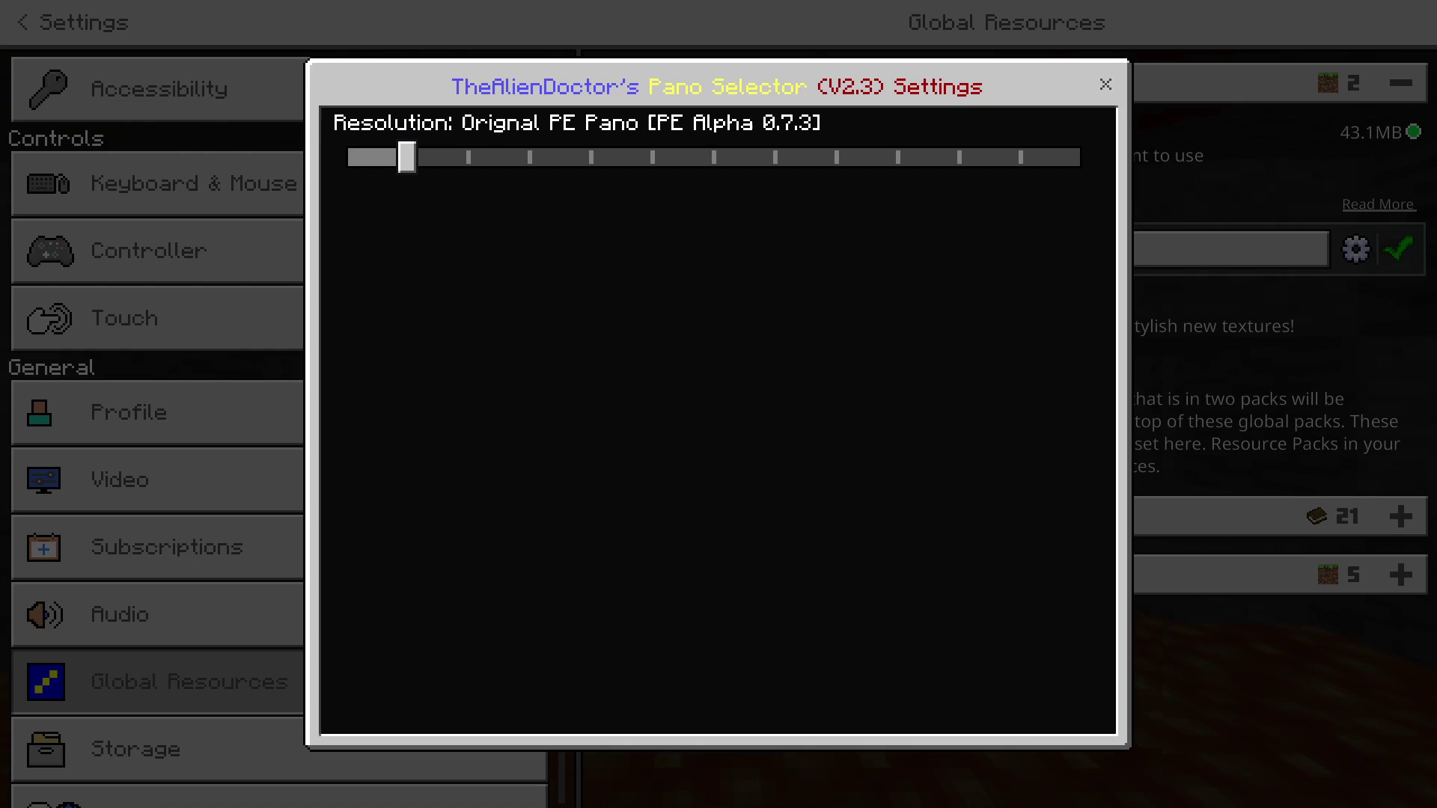
click(1105, 85)
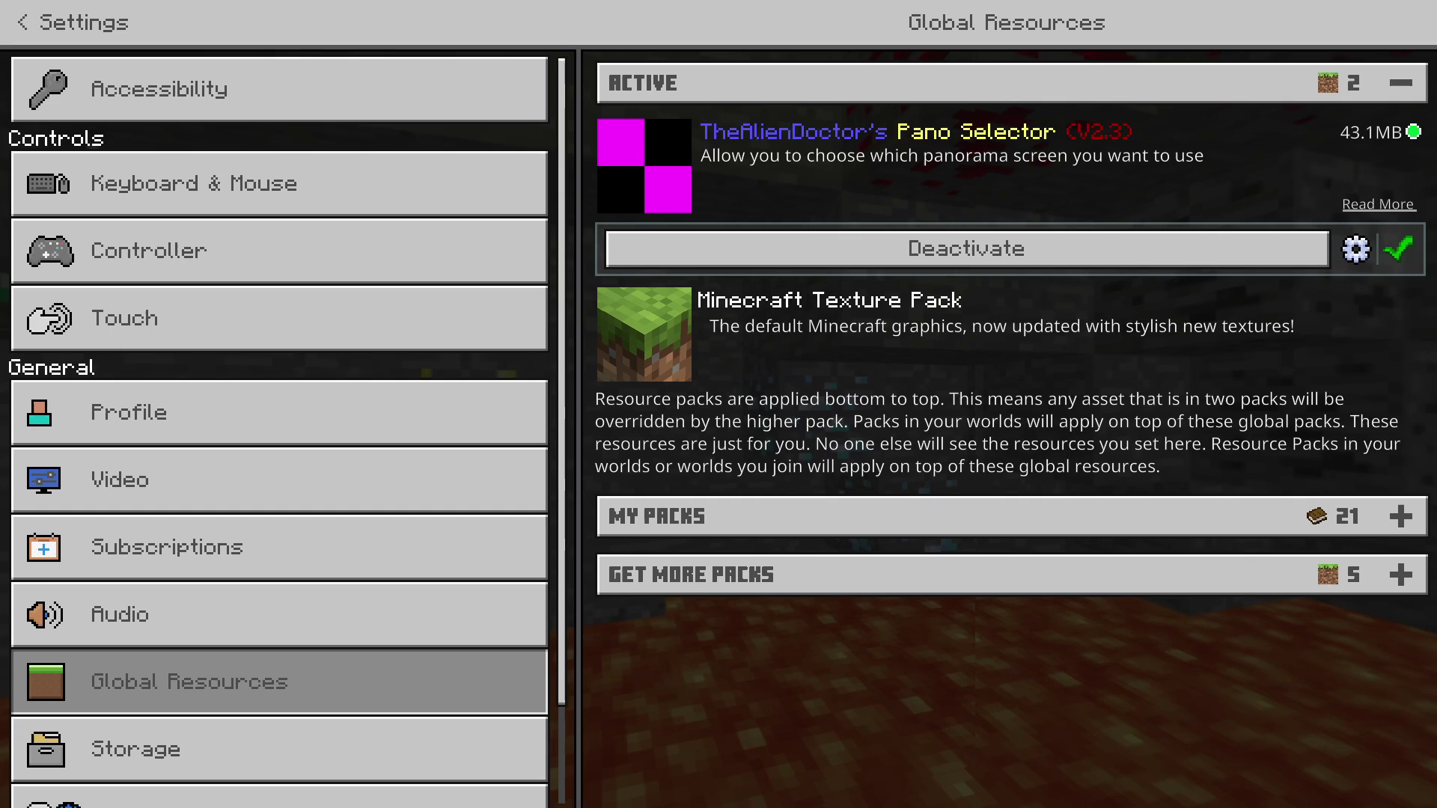
click(1396, 248)
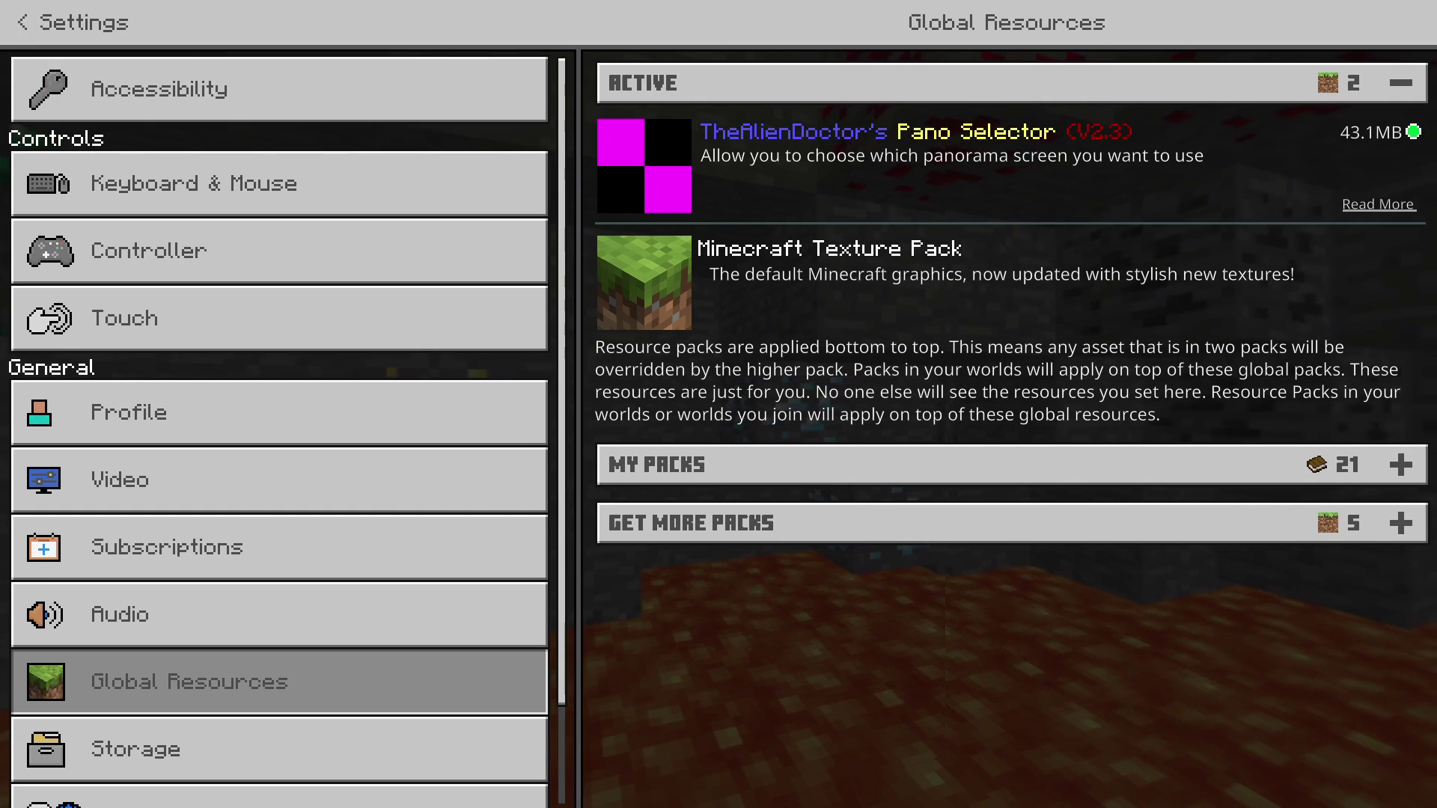
click(23, 22)
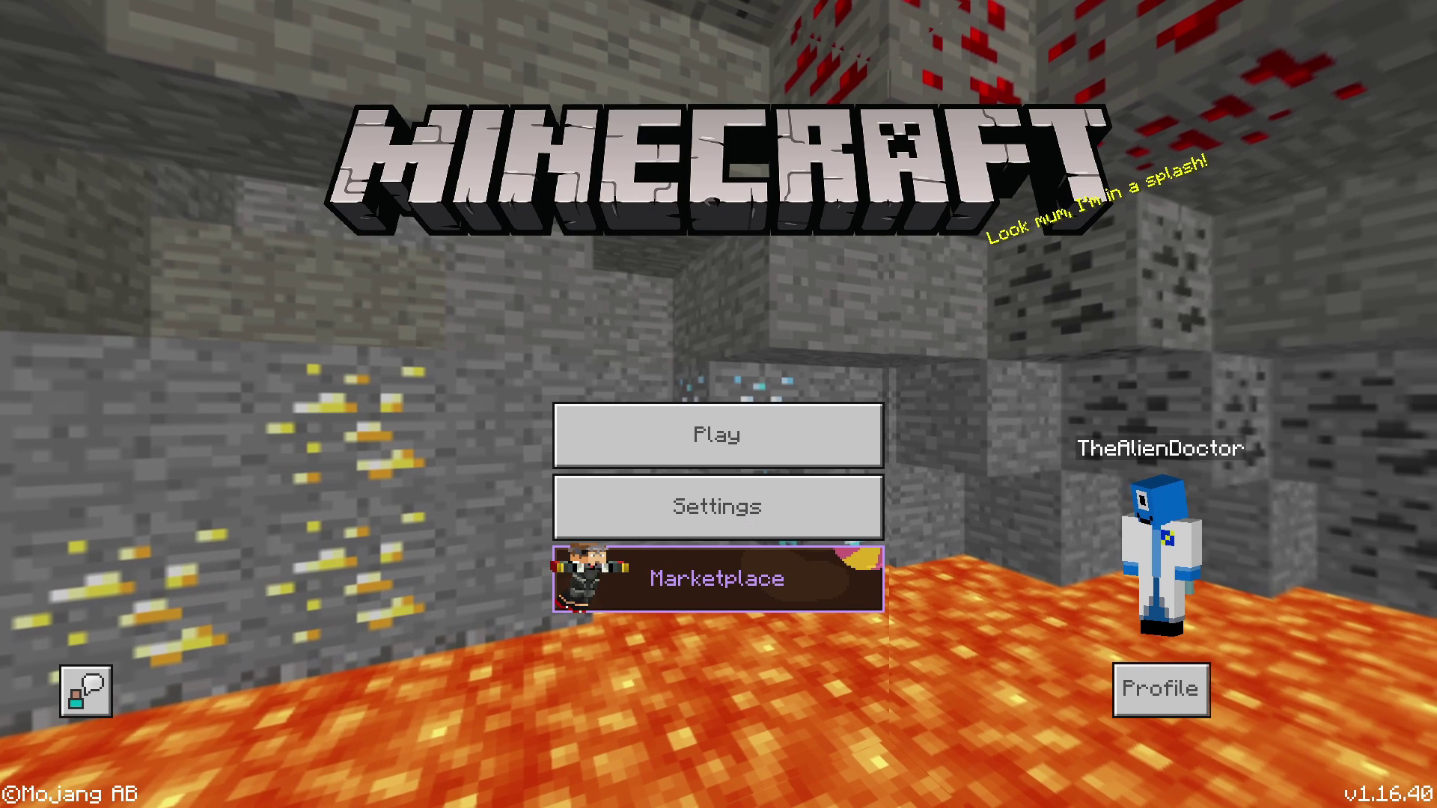
Expand the owned and active packs in the global resources and open the Pano Selector's settings.
key(Return)
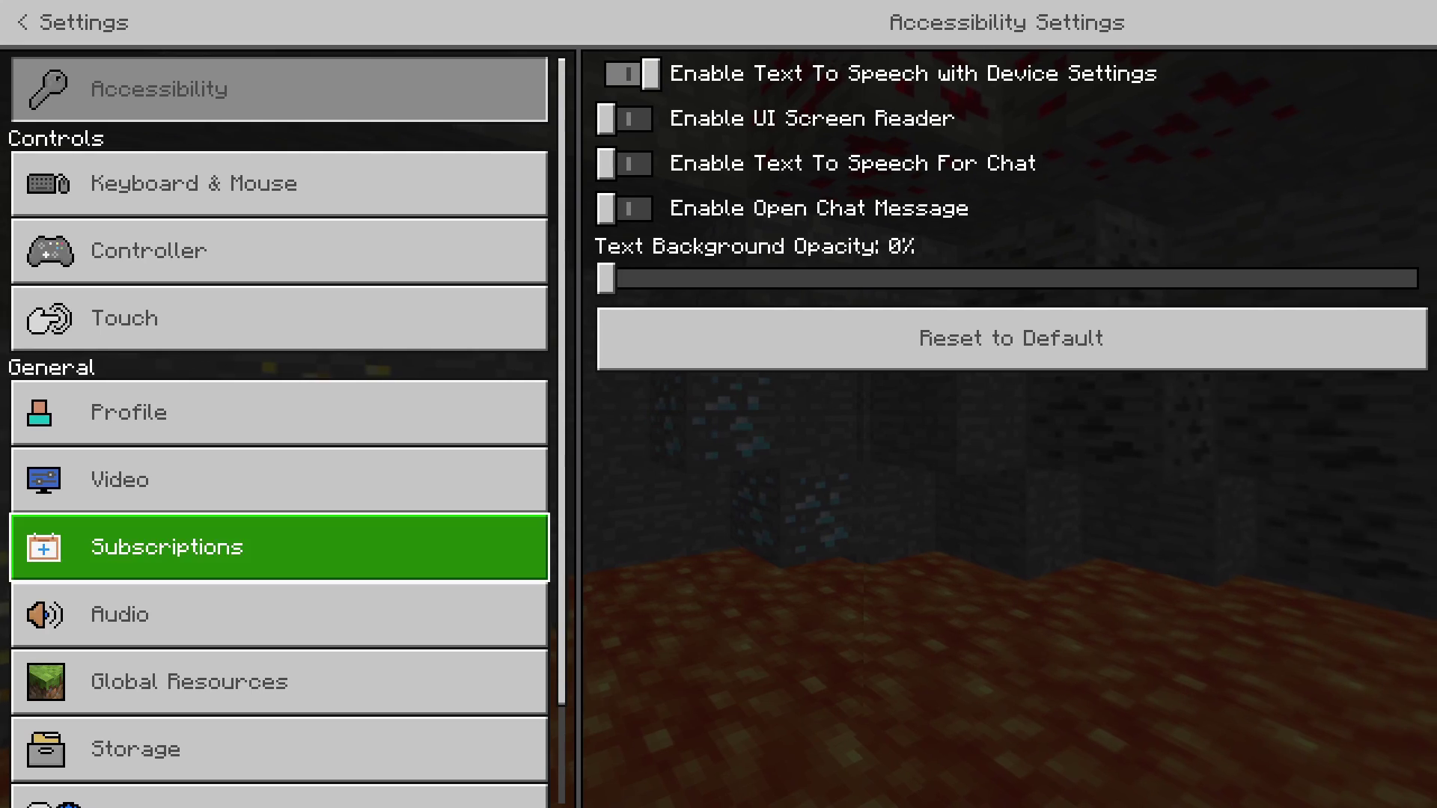
key(Down)
key(Down)
key(Return)
key(Return)
key(Return)
key(Down)
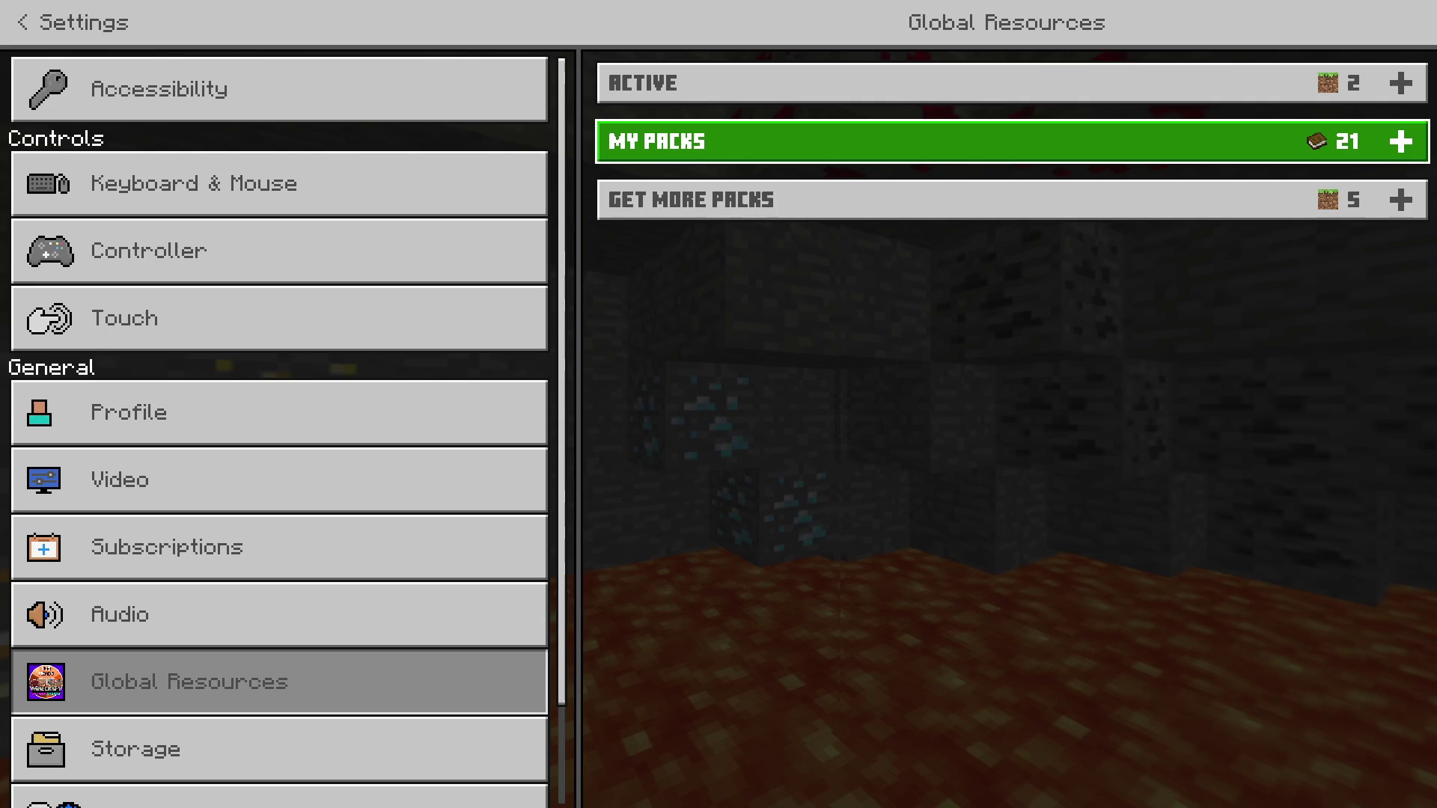
key(Return)
key(Up)
click(1003, 83)
click(1003, 163)
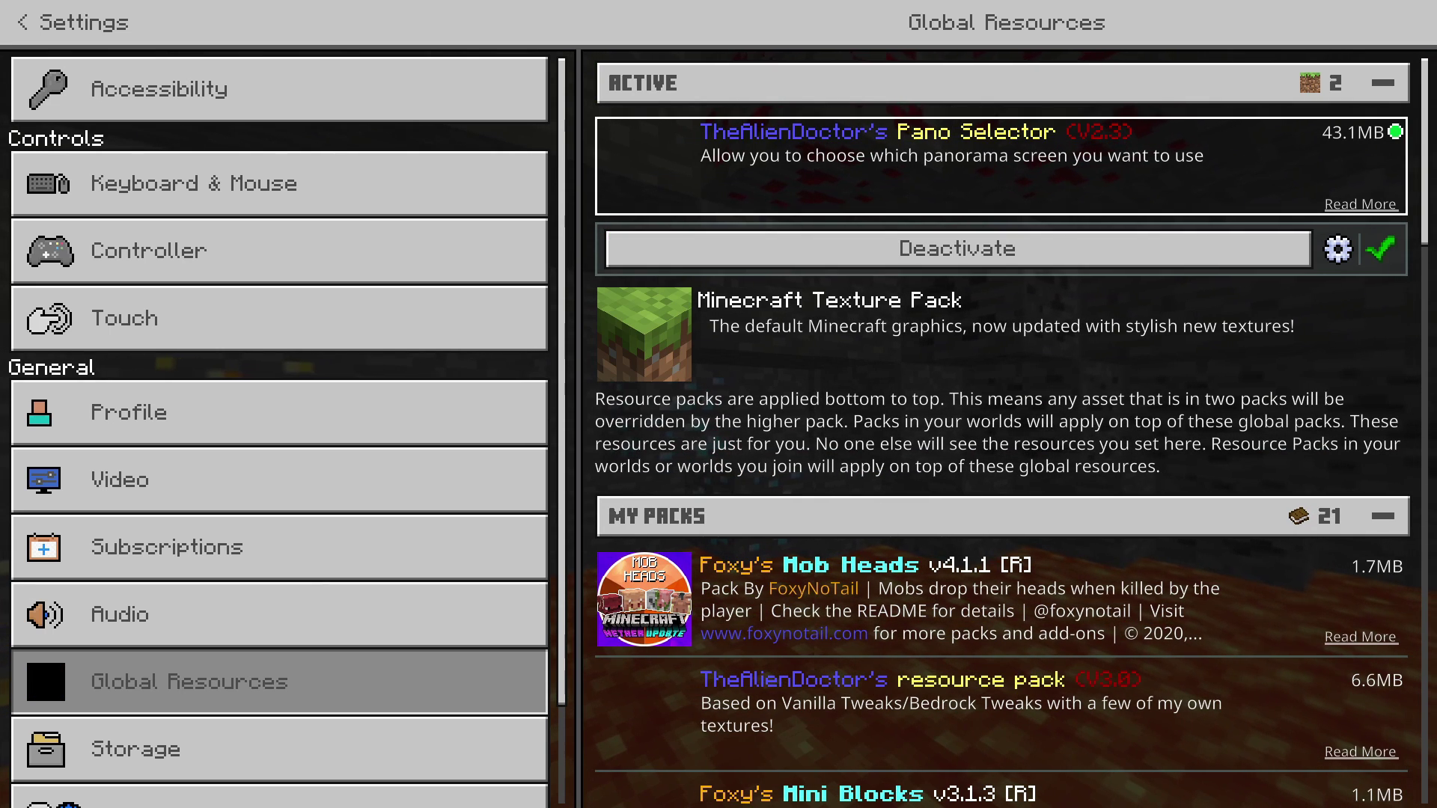
key(Return)
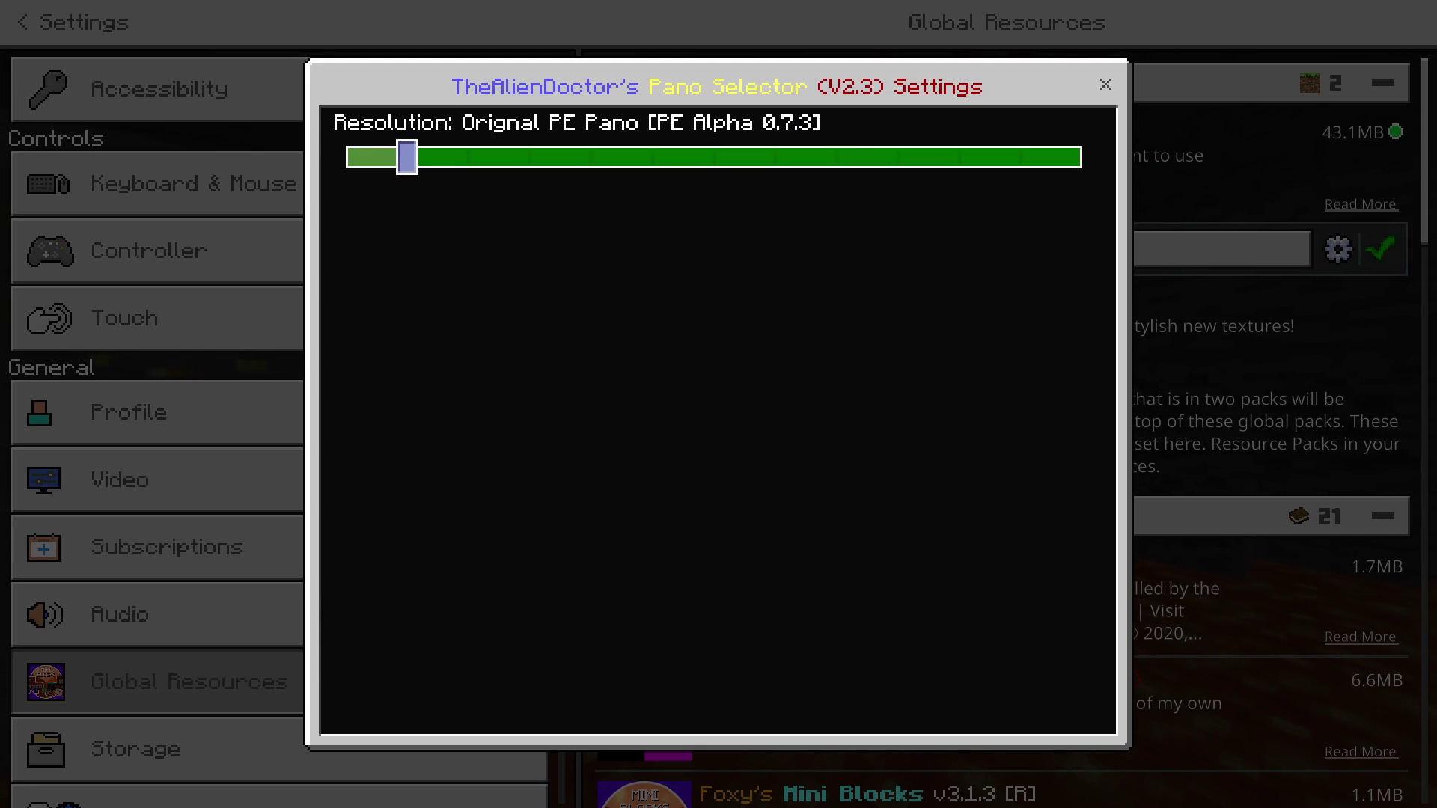
Browse the resolution options through Buzzy Bees [1.14.0] and Lakeside Sunset to pack.png.
key(Right)
key(Right)
key(Right)
key(Right)
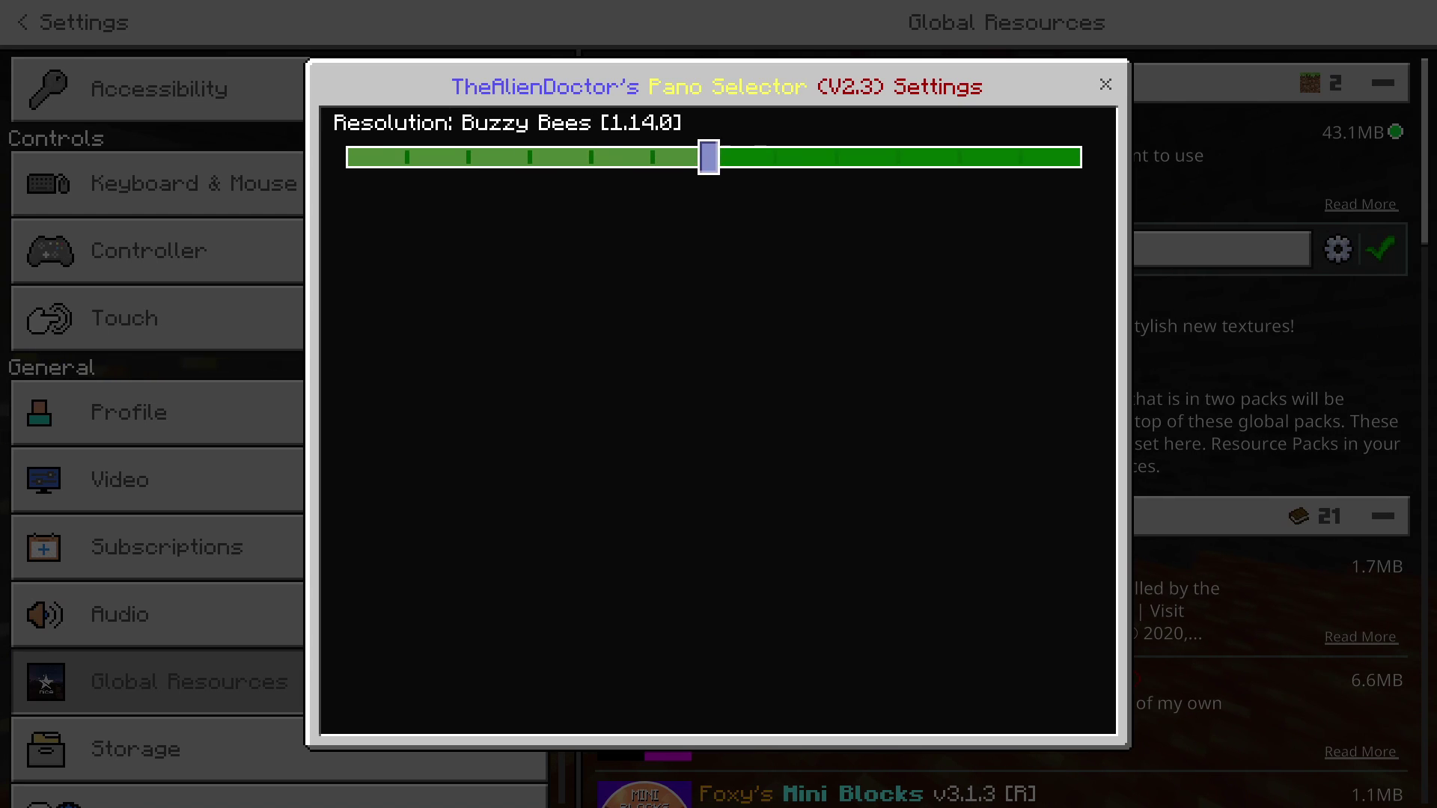
key(Right)
key(Right)
key(Left)
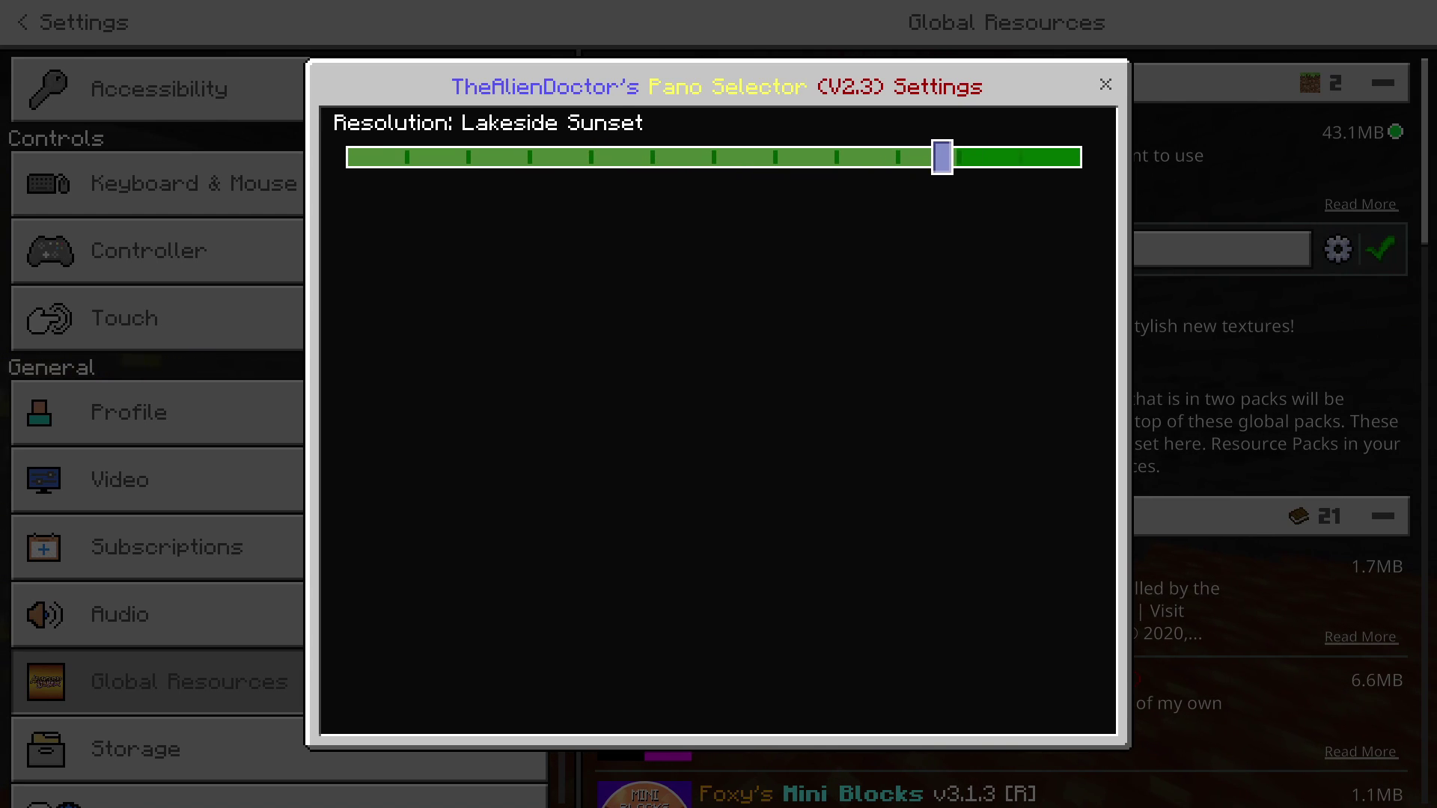
drag(885, 157, 804, 157)
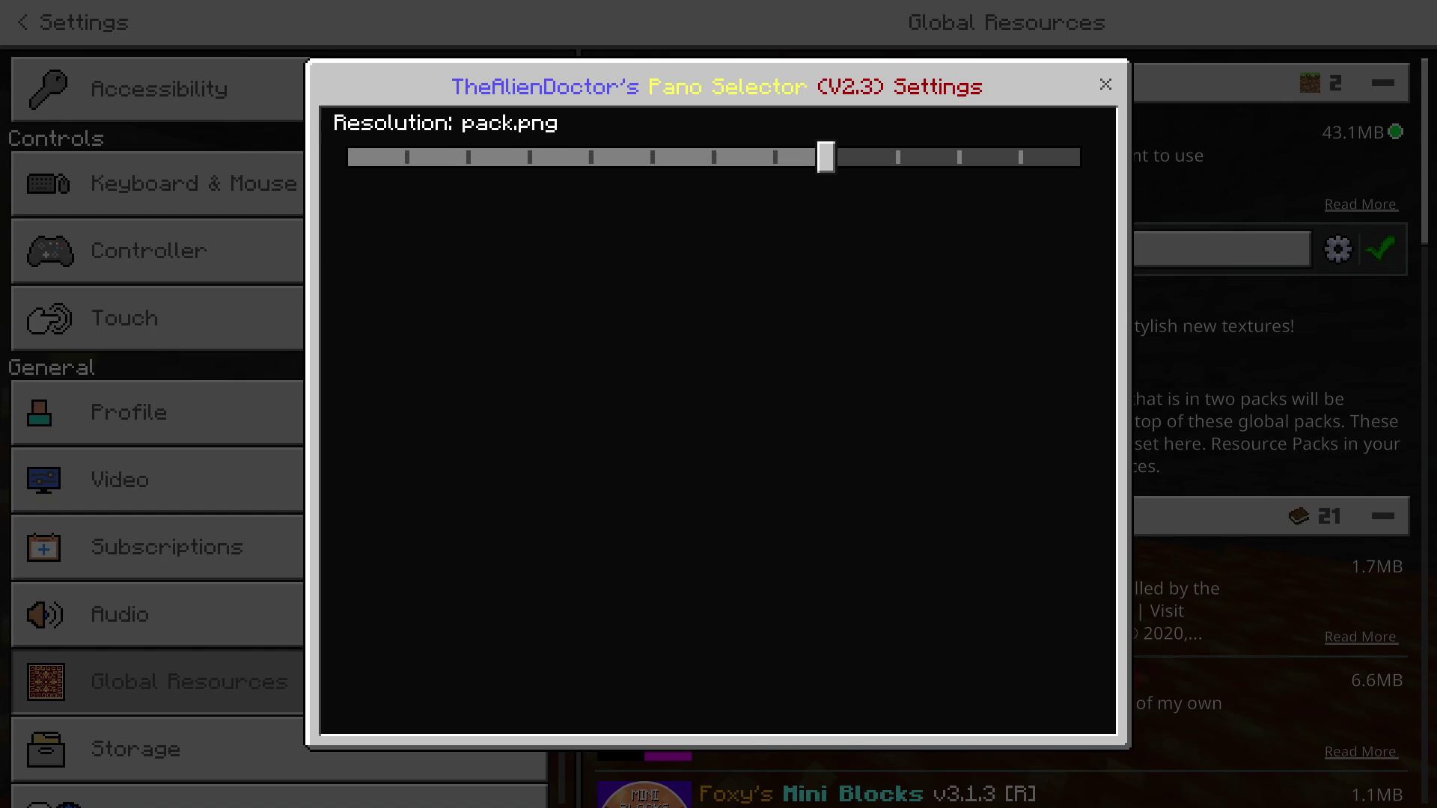
key(Tab)
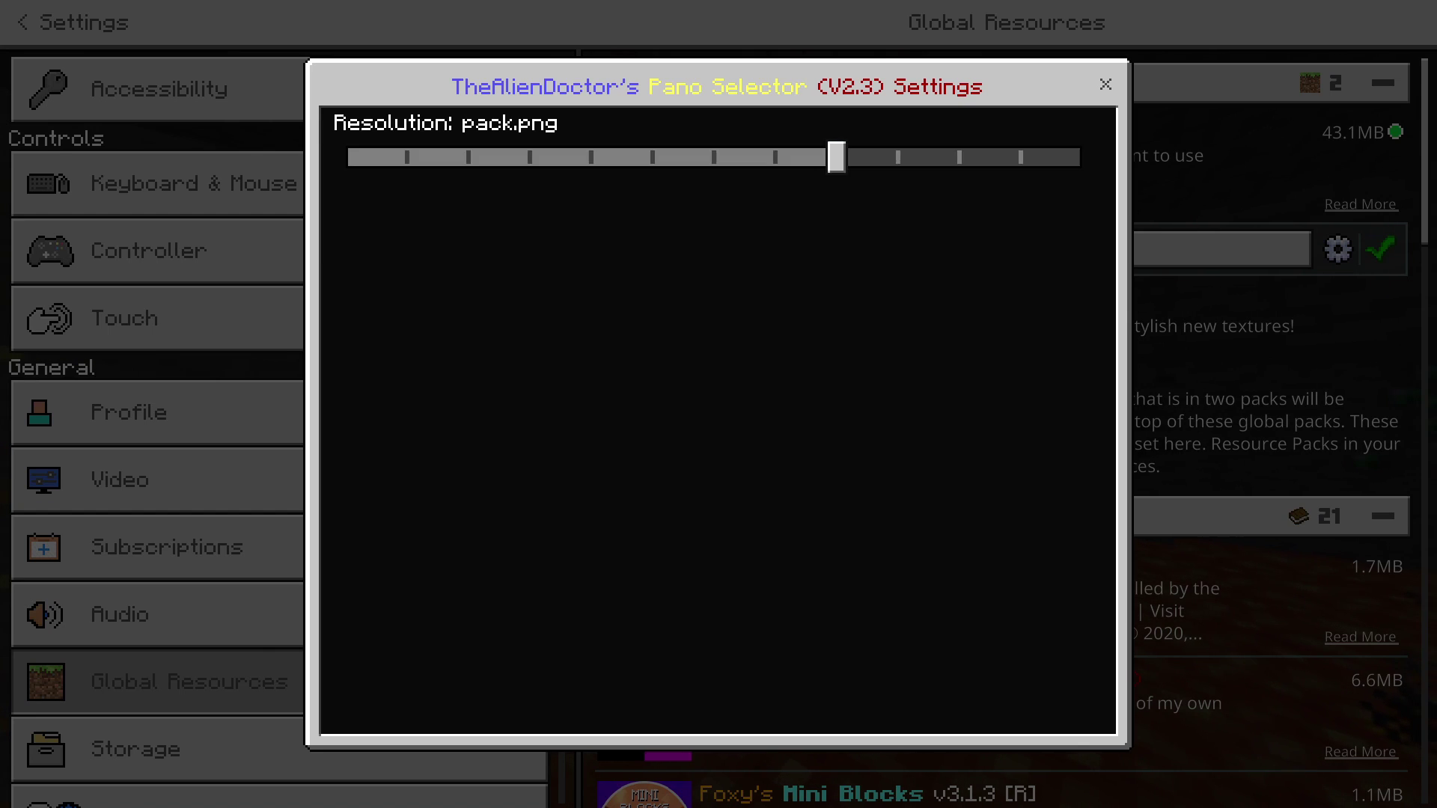
Move the resolution option back to Orignal PE Pano [PE Alpha 0.7.3] and close the pack's settings.
drag(837, 157, 409, 158)
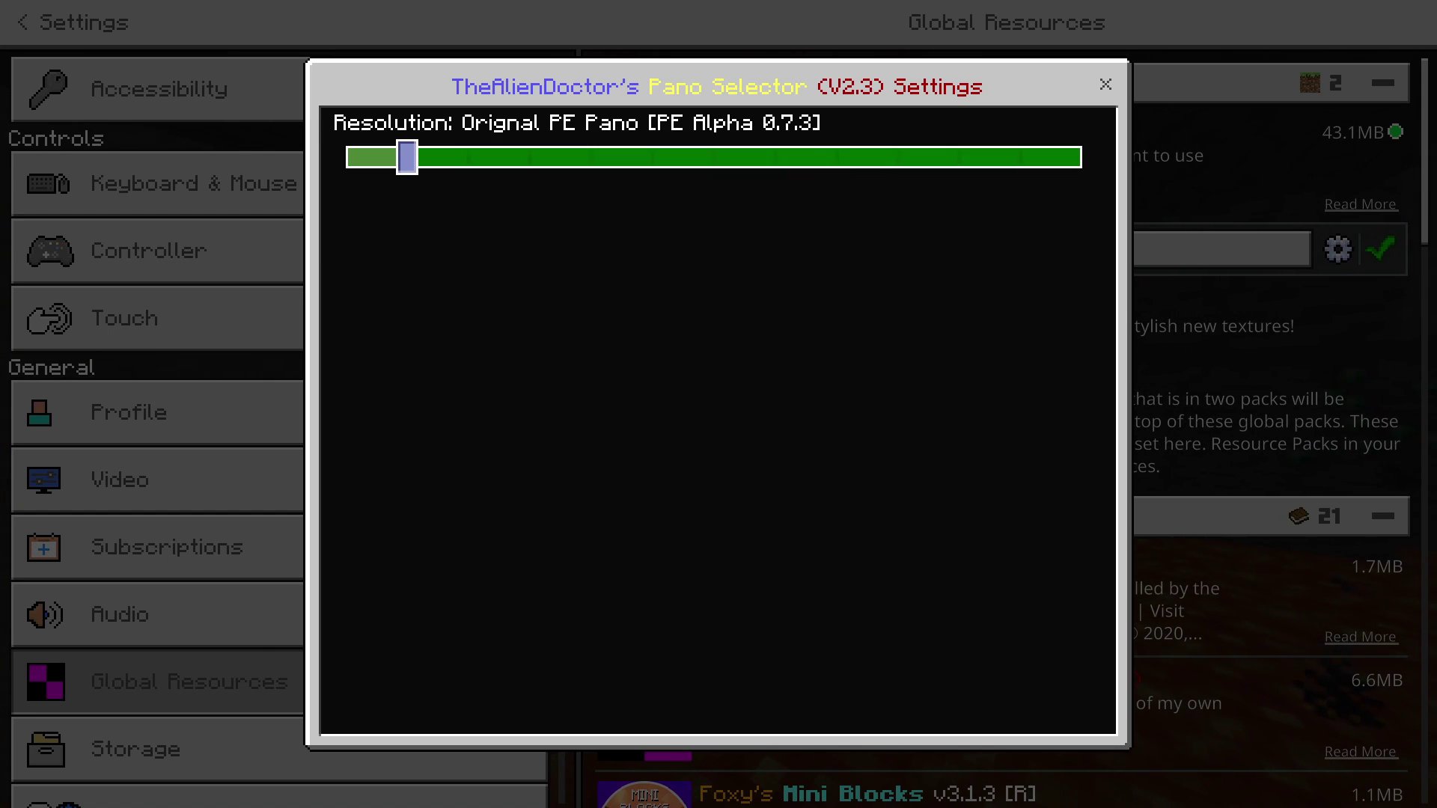
key(Right)
click(1105, 84)
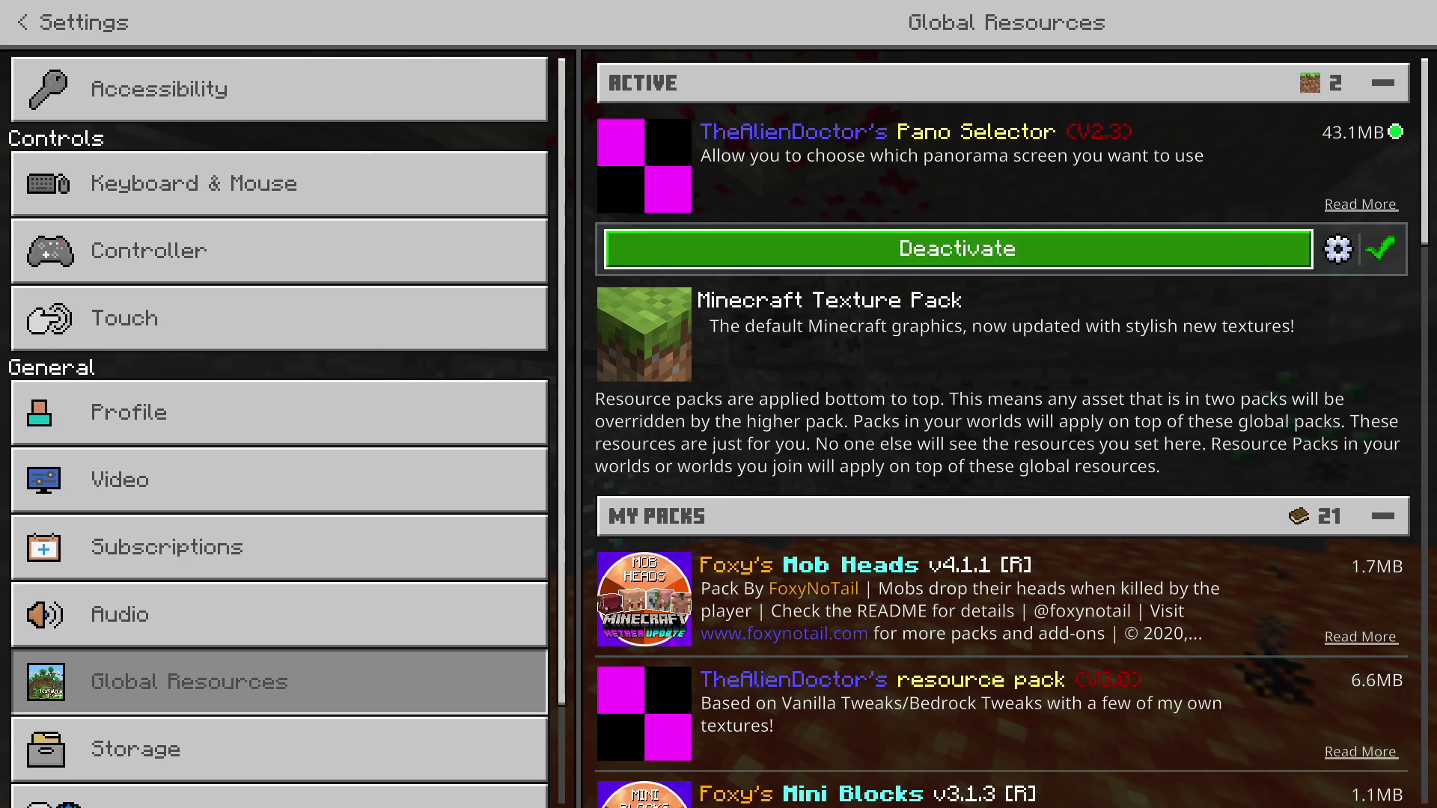
Activate TheAlienDoctor's resource pack (V3.0) from the owned packs.
scroll(1002, 516, down, 2)
scroll(1002, 441, down, 3)
click(1002, 334)
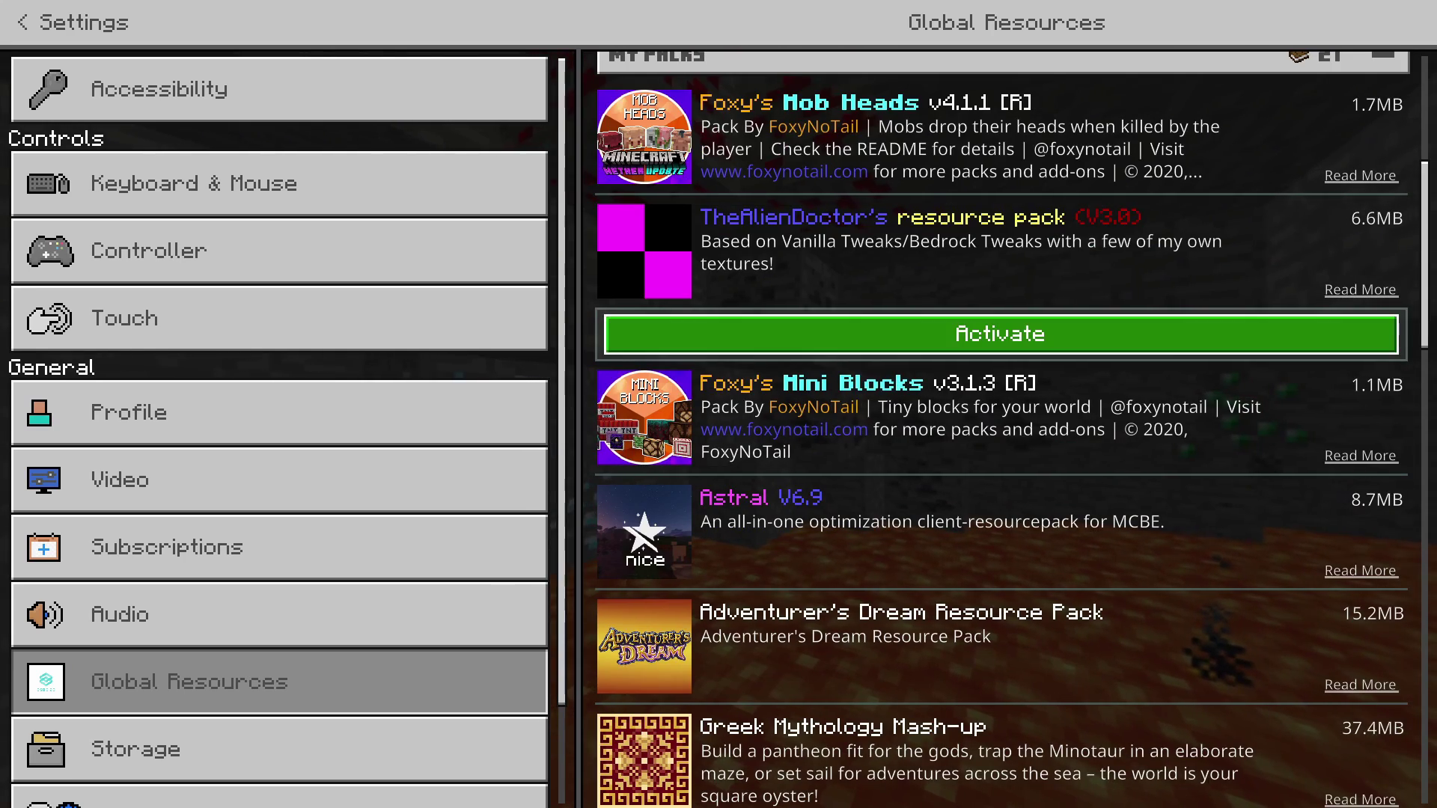
click(1002, 334)
Look through the owned packs for another pack to activate, expanding the resource pack (V2.0) entry.
scroll(1002, 334, down, 3)
key(Down)
key(Down)
key(Down)
key(Down)
key(Down)
key(Down)
key(Down)
key(Down)
key(Down)
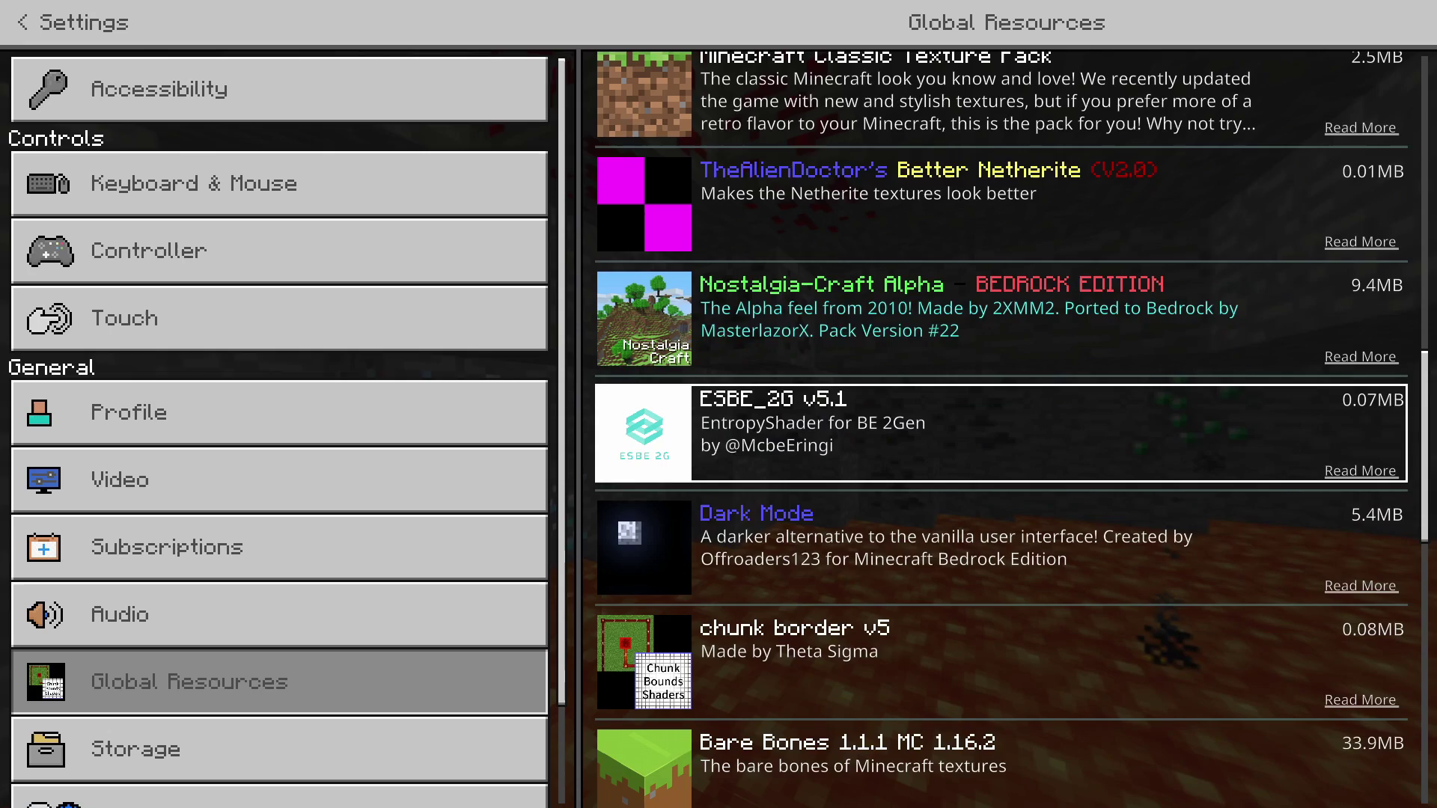
scroll(1002, 479, down, 3)
click(1001, 479)
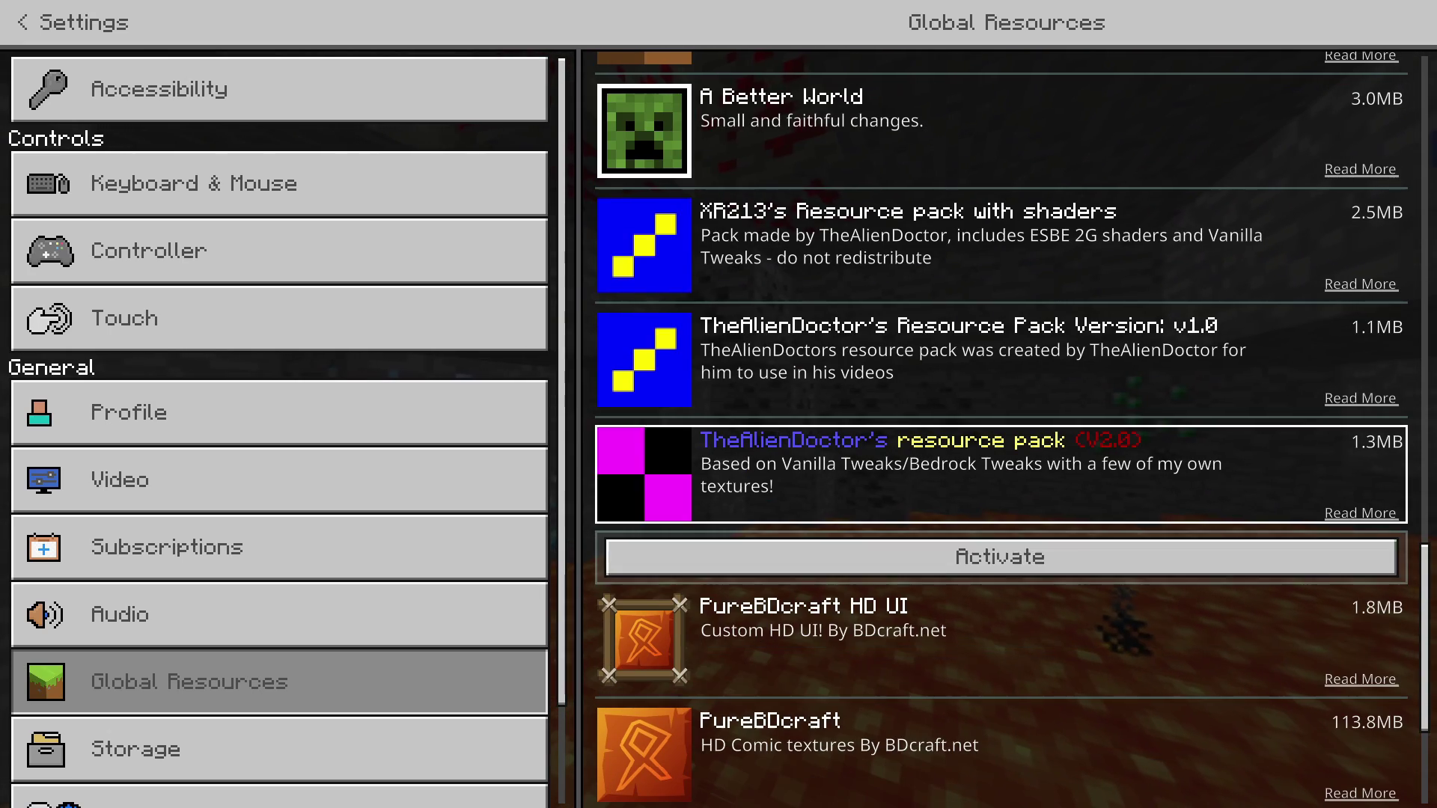
scroll(1001, 561, down, 3)
Activate the Better Netherite (V2.0) pack from the owned packs and return to the main menu to reload the resources.
key(Up)
key(Up)
key(Up)
key(Up)
key(Up)
key(Up)
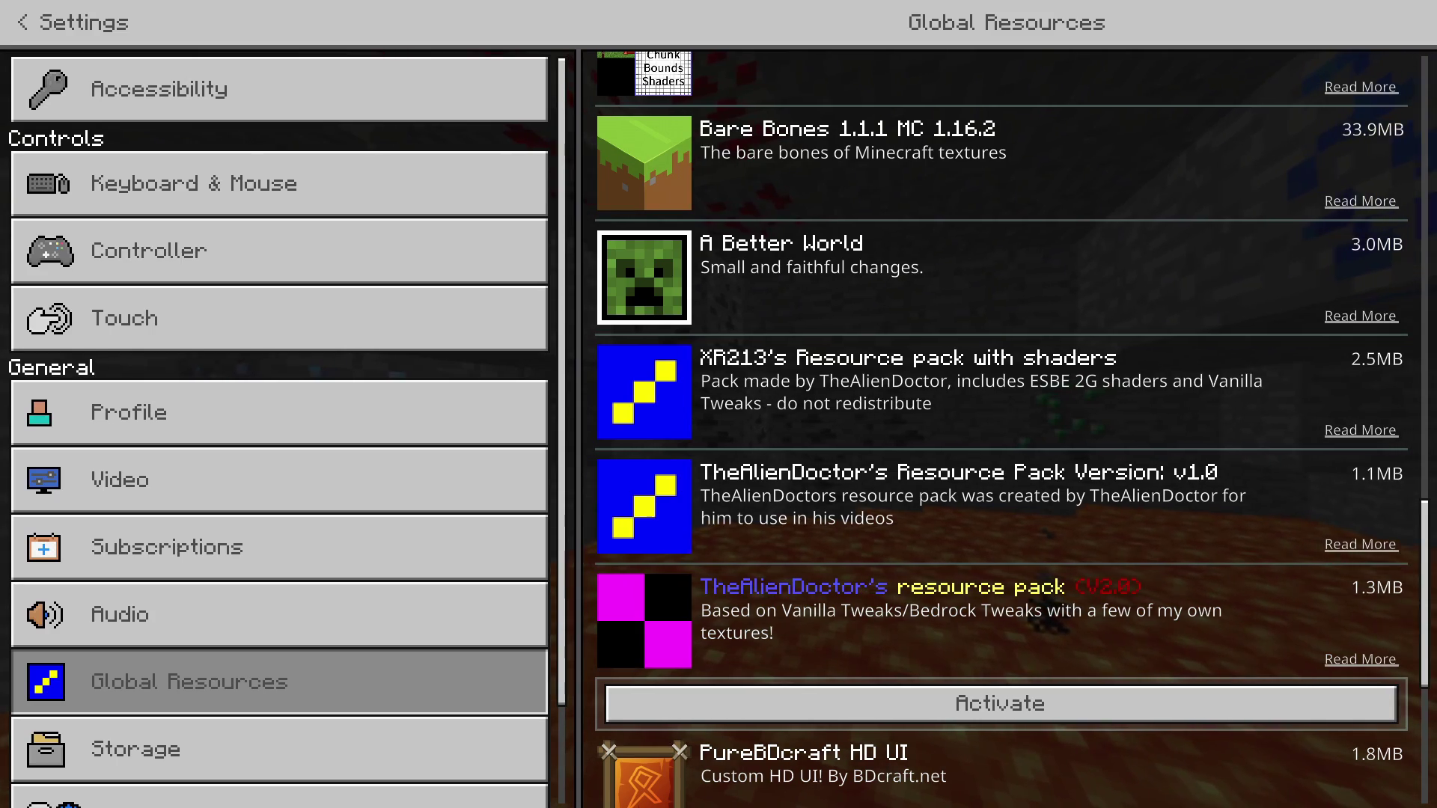
key(Up)
key(Up)
key(Up)
key(Up)
key(Up)
key(Up)
key(Up)
key(Up)
key(Up)
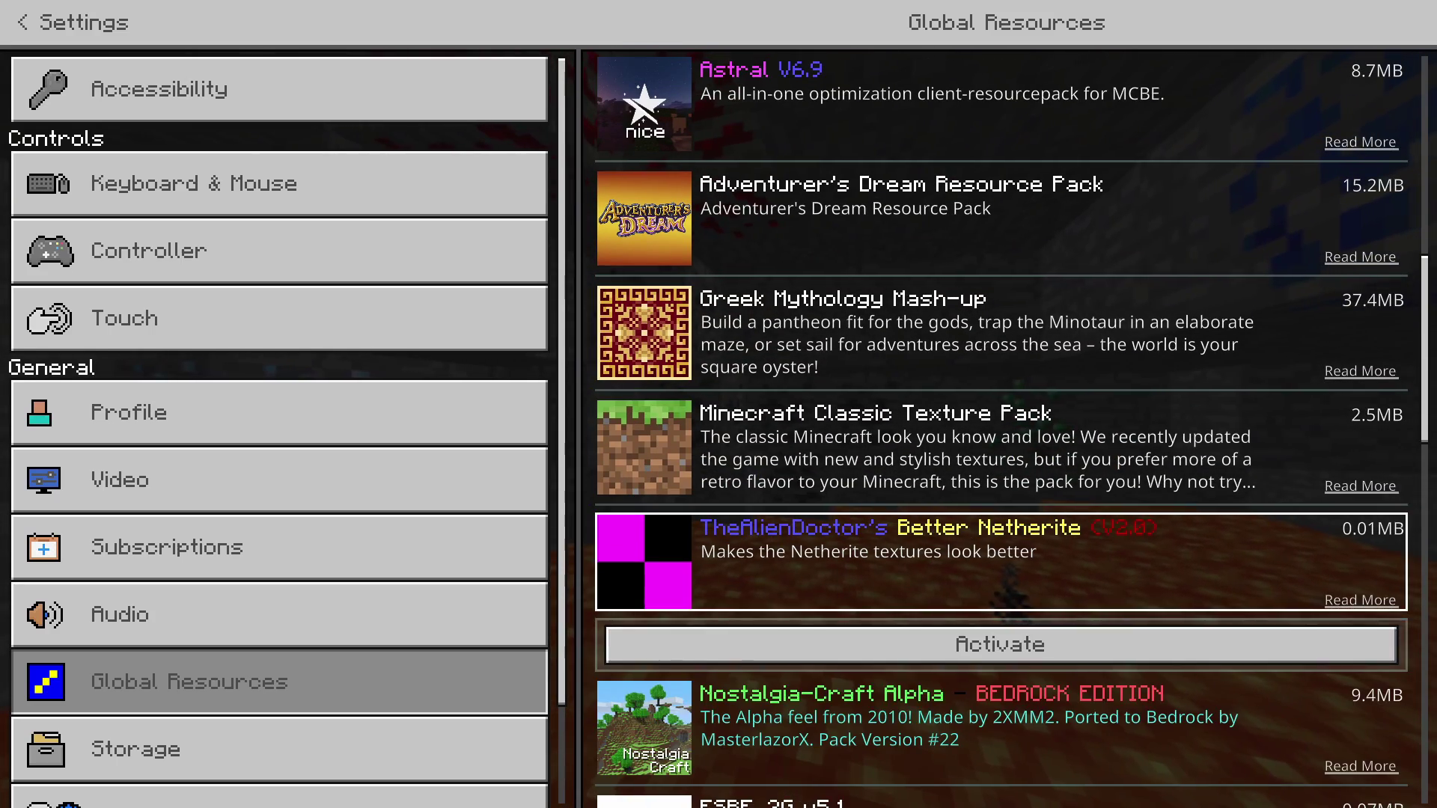
key(Return)
key(Escape)
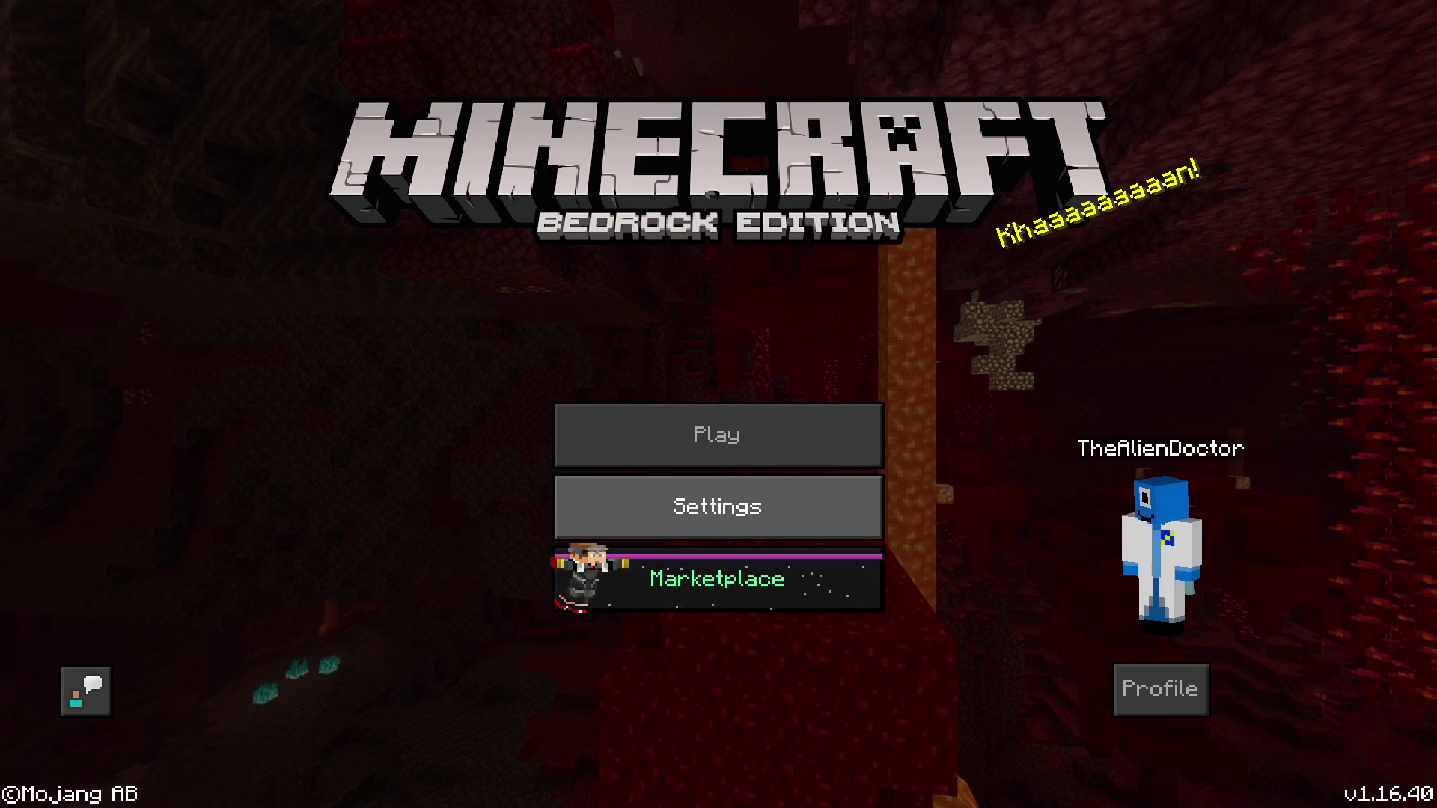
Move TheAlienDoctor's resource pack (V3.0) below the Pano Selector in the active global resources.
key(Return)
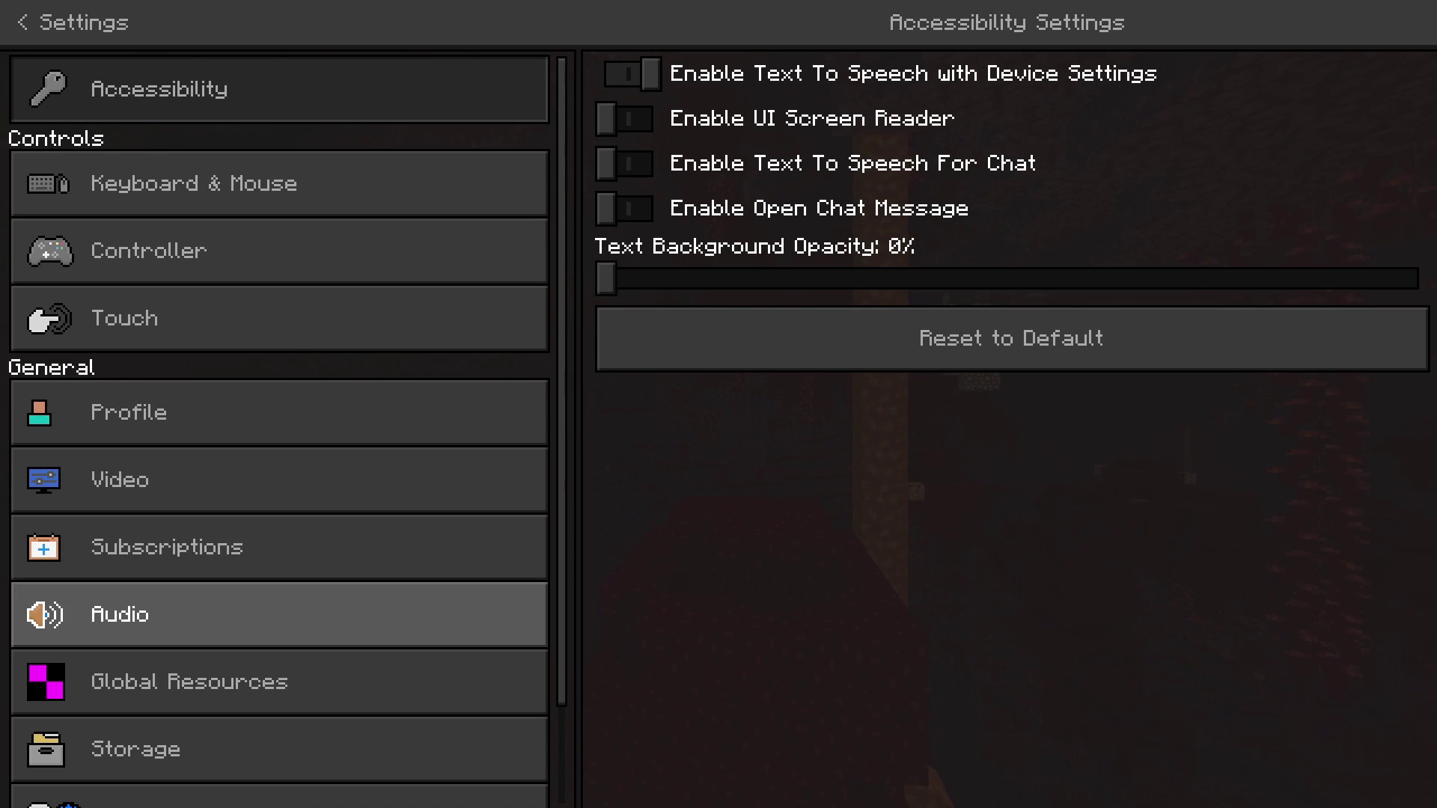
click(278, 682)
click(1011, 82)
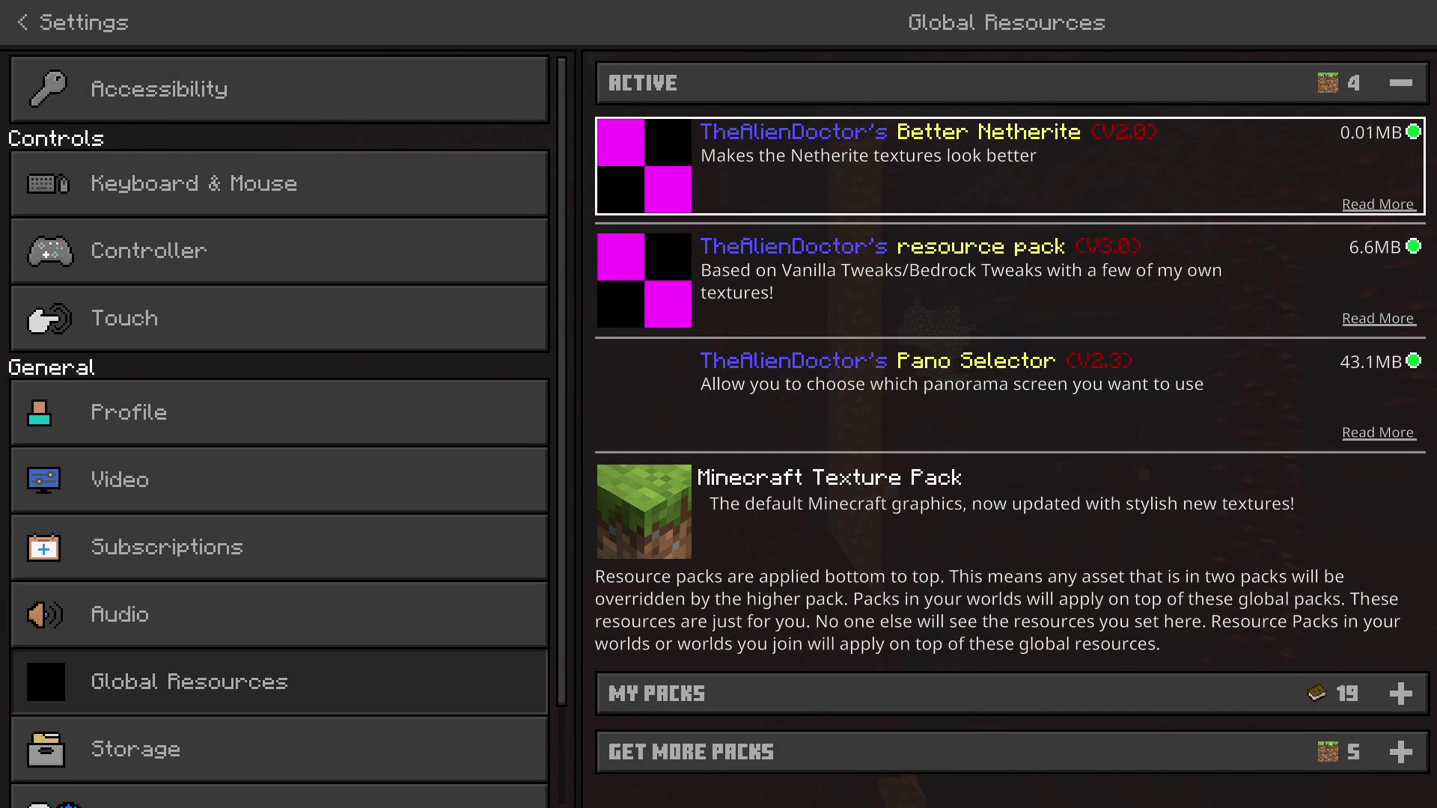
key(Down)
key(Return)
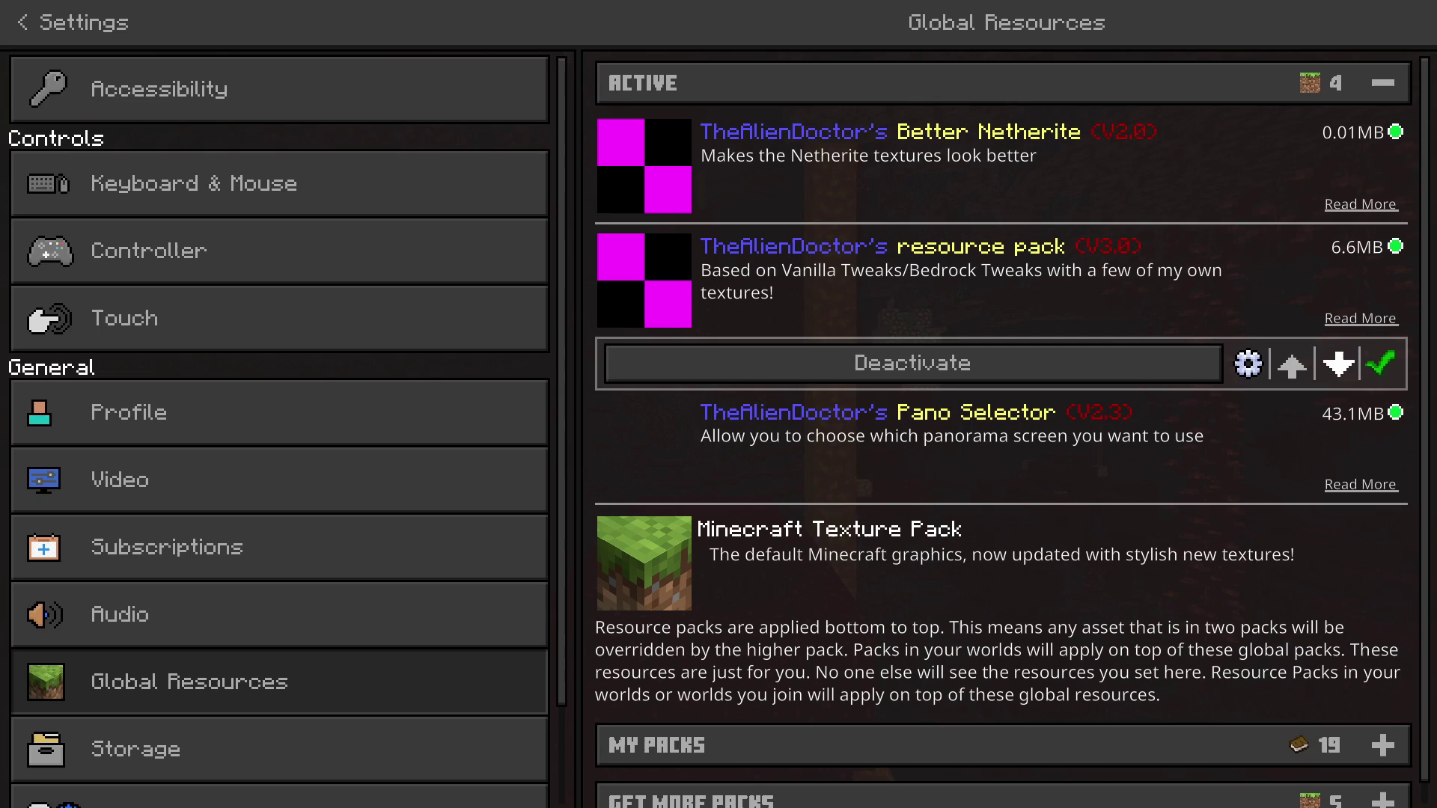
key(Return)
key(Up)
key(Down)
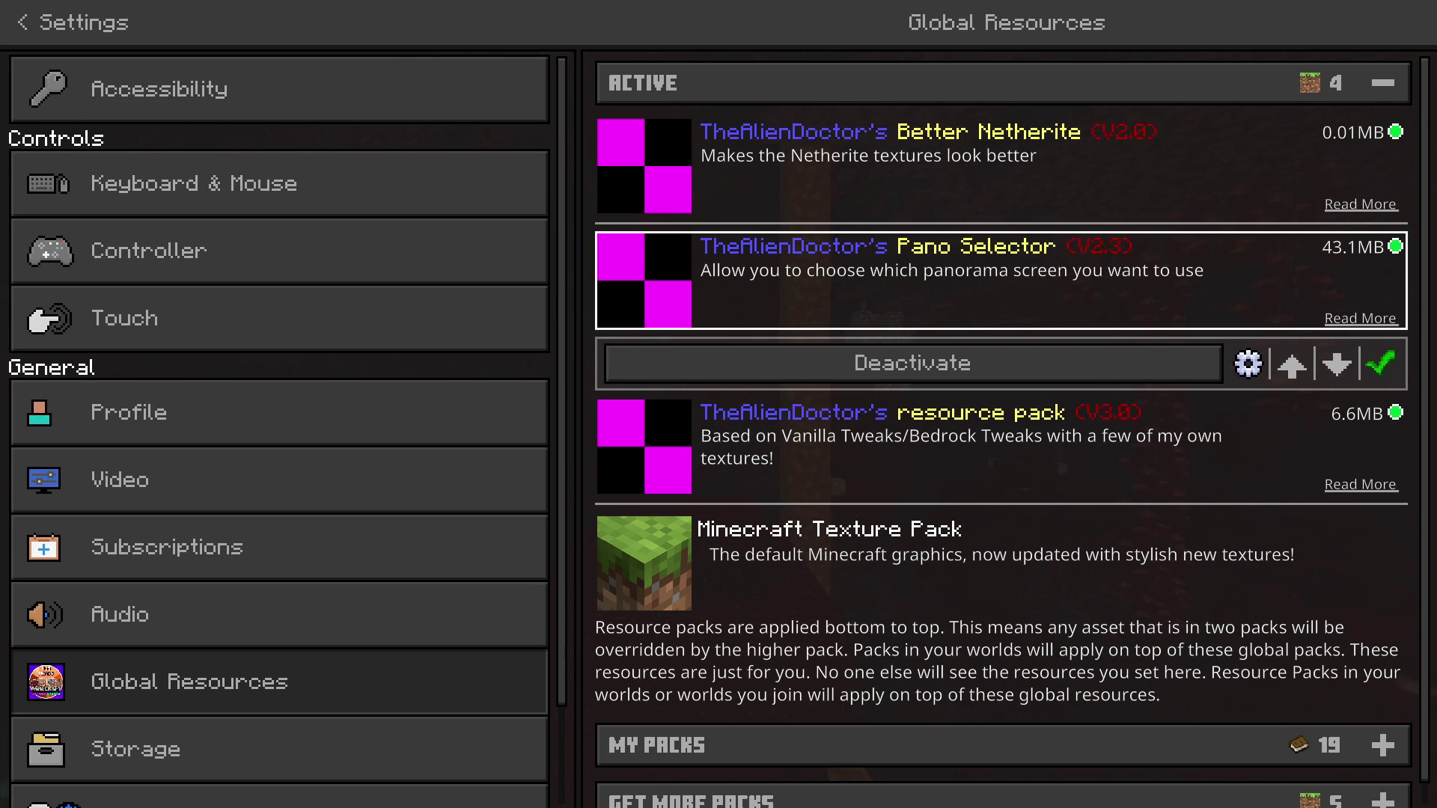
Look over the active and owned packs, and return to the main menu to reload the resources in the new order.
key(Down)
key(Down)
key(Up)
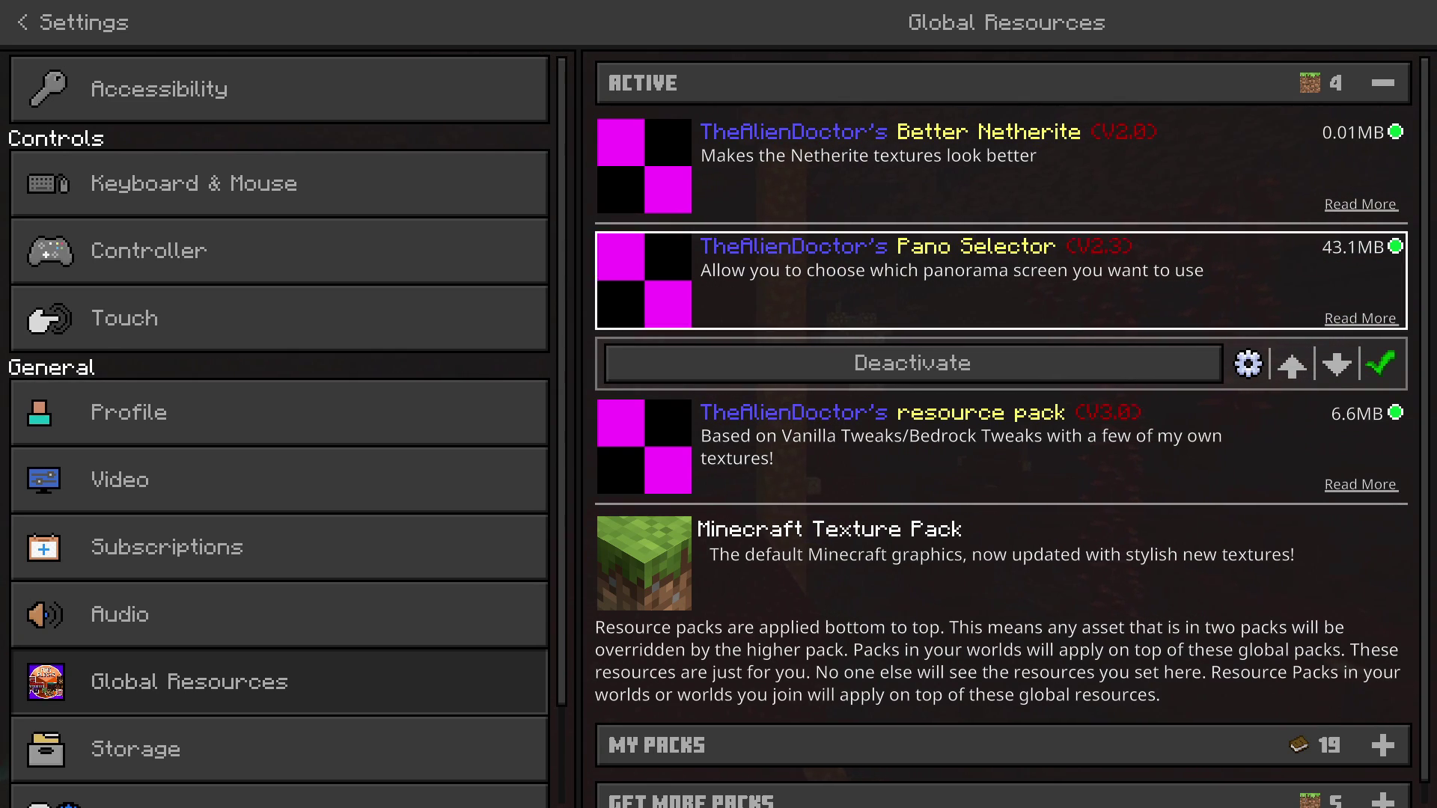
scroll(1001, 450, down, 1)
click(1001, 733)
scroll(1002, 450, down, 3)
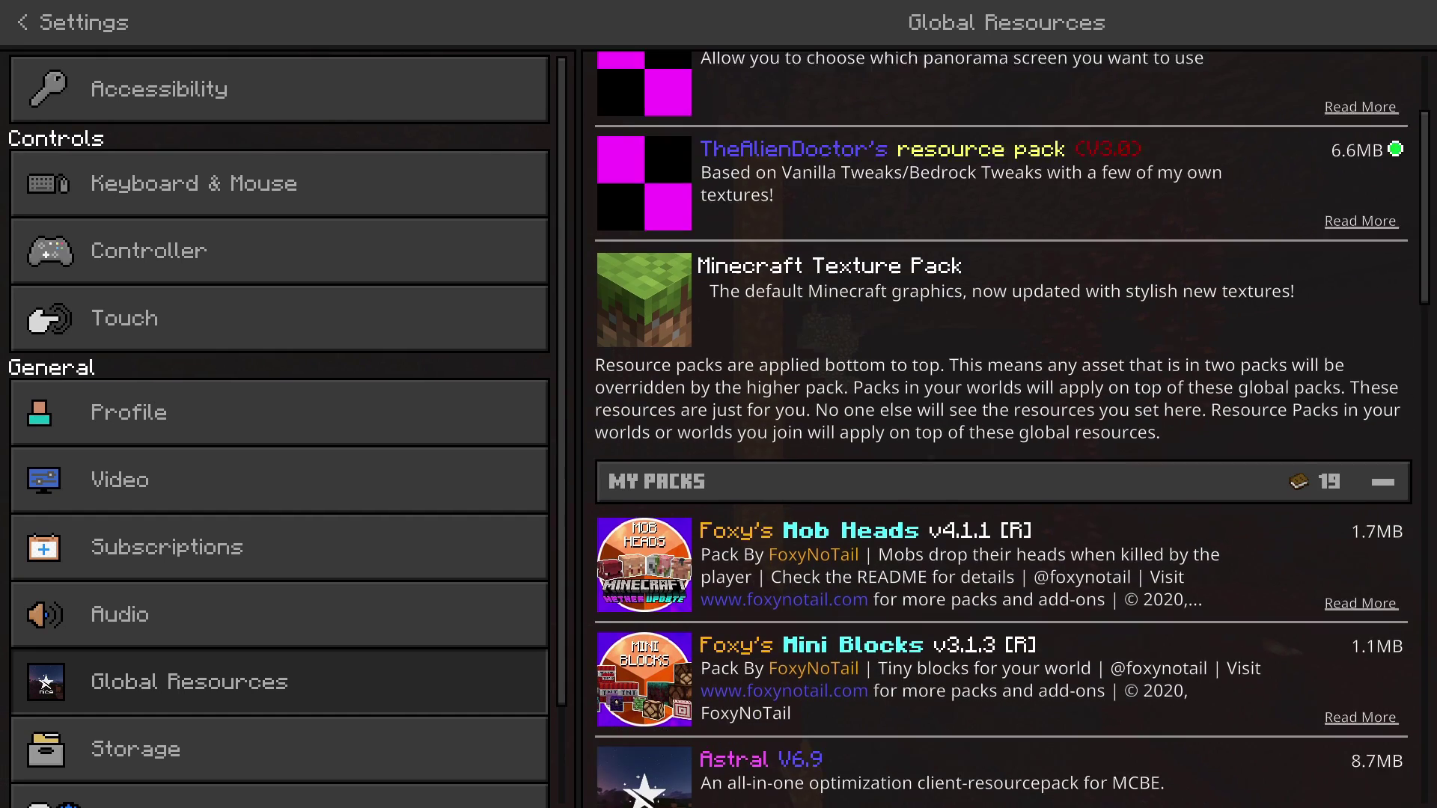
scroll(1002, 449, up, 3)
key(Escape)
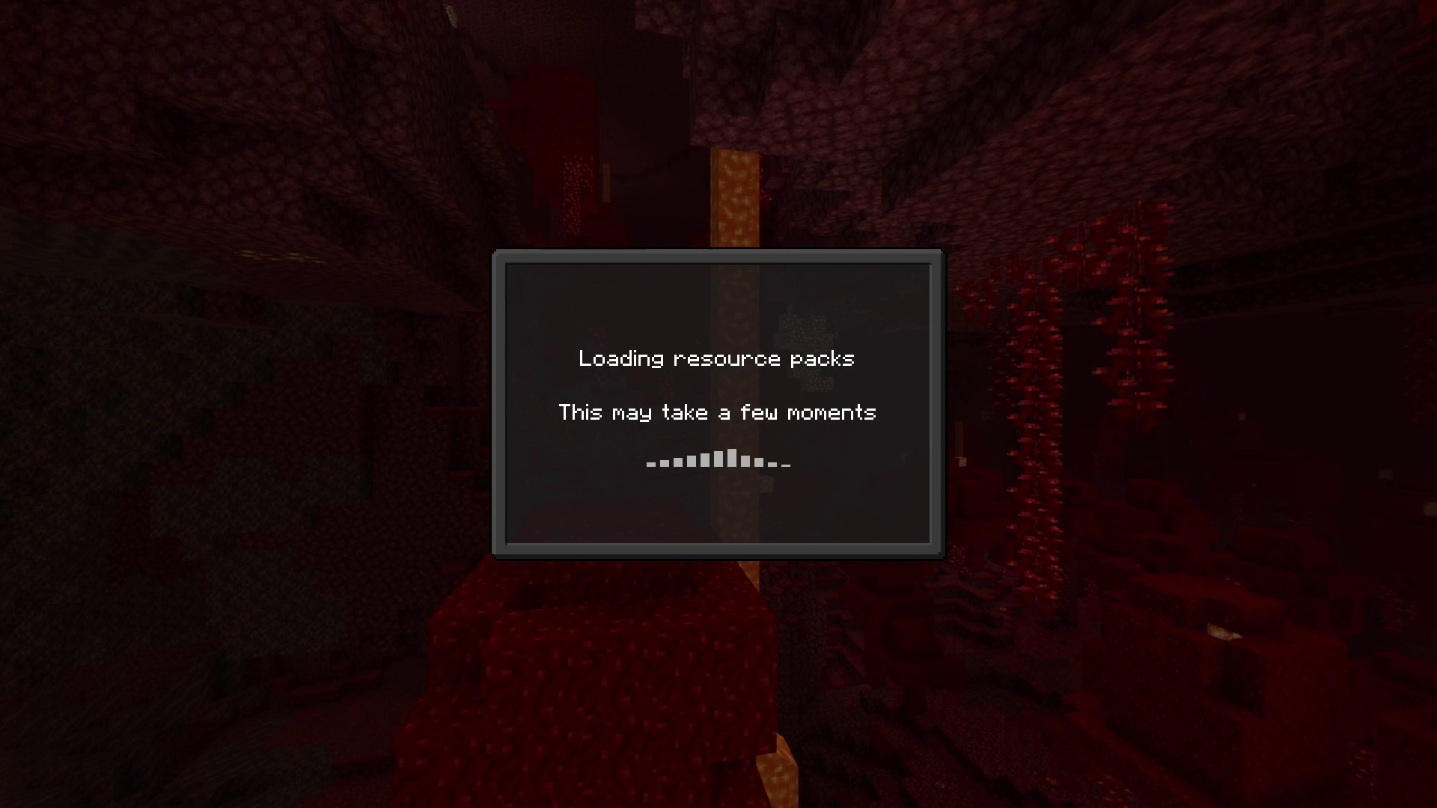